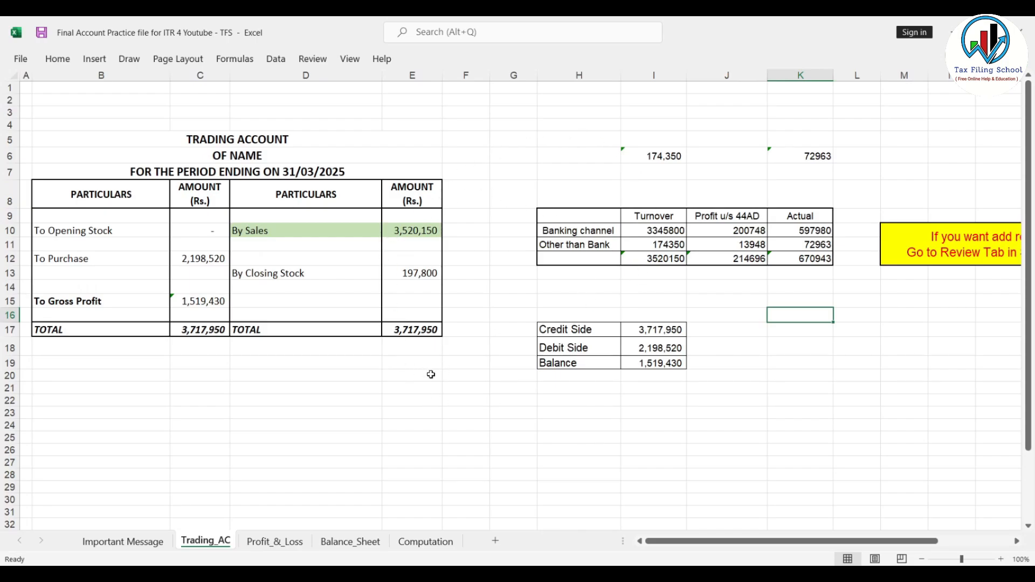
View the Profit & Loss account and balance sheet in the final accounts workbook, and switch to the e-filing portal in the browser.
{"action": "left_click", "coordinate": [291, 542]}
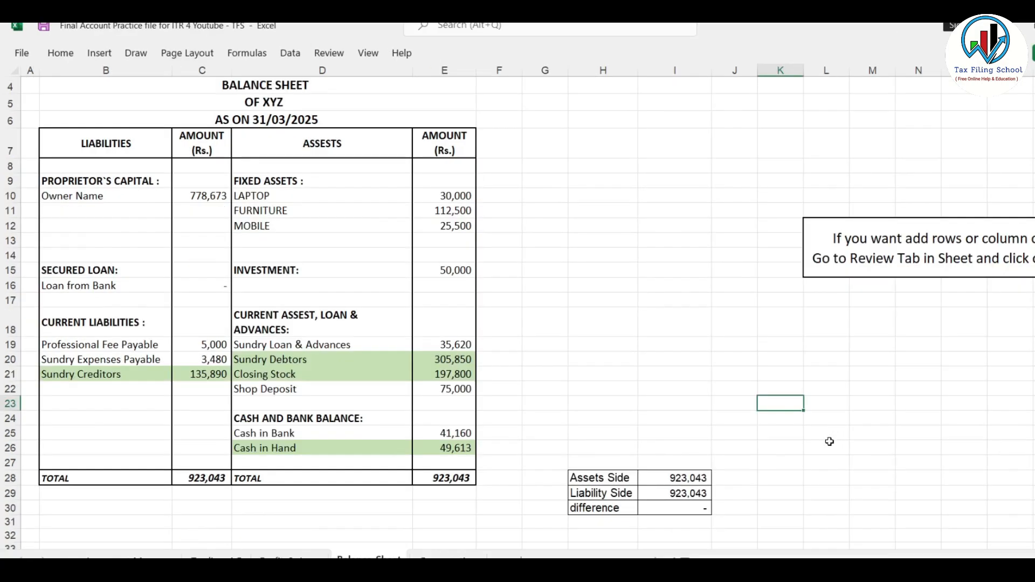
{"action": "left_click", "coordinate": [782, 577]}
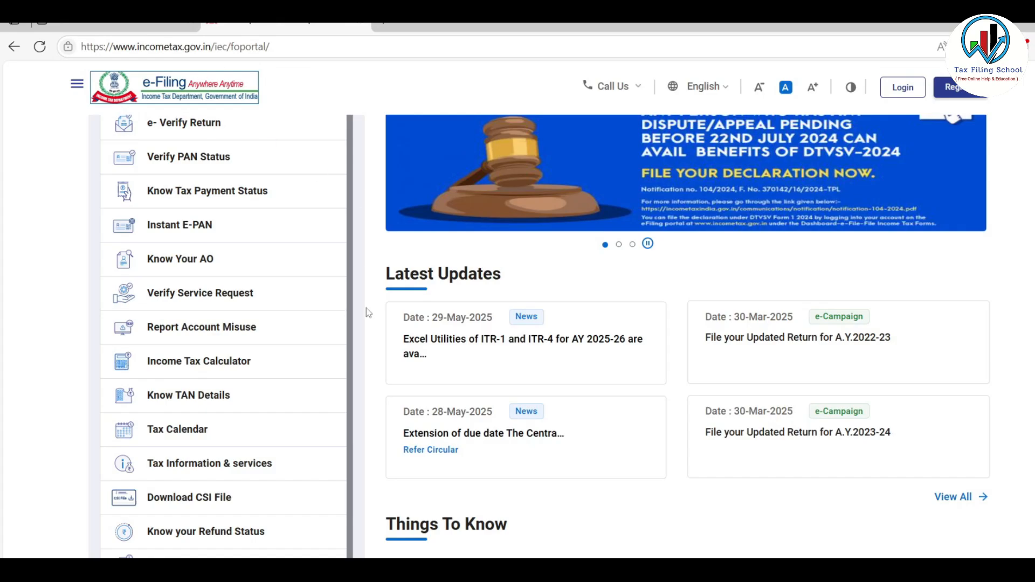
Download the Excel-based ITR 4 utility for assessment year 2025-26 from the e-filing portal's income tax return downloads.
{"action": "scroll", "coordinate": [366, 308], "scroll_direction": "up", "scroll_amount": 4}
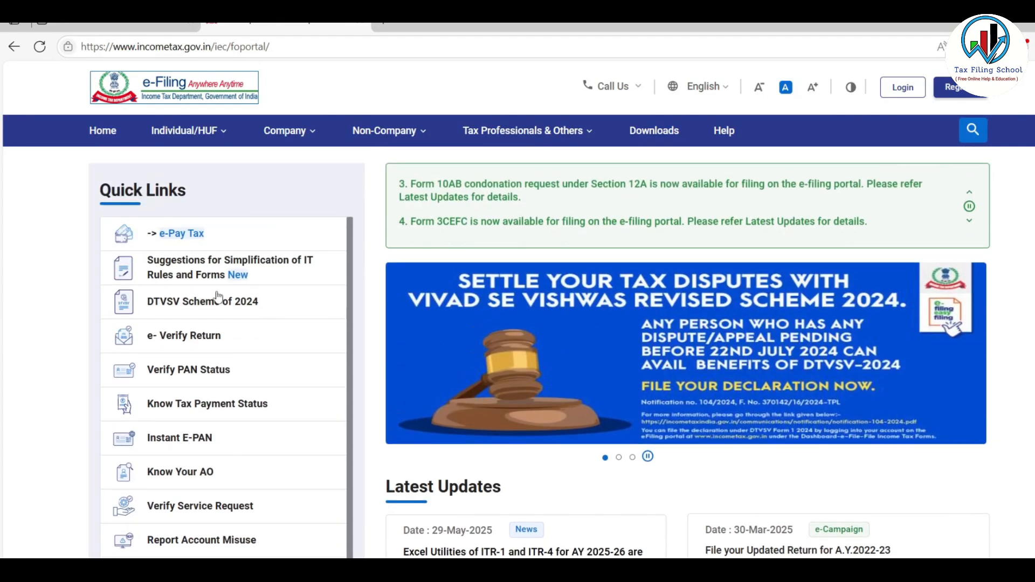
{"action": "left_click", "coordinate": [655, 132]}
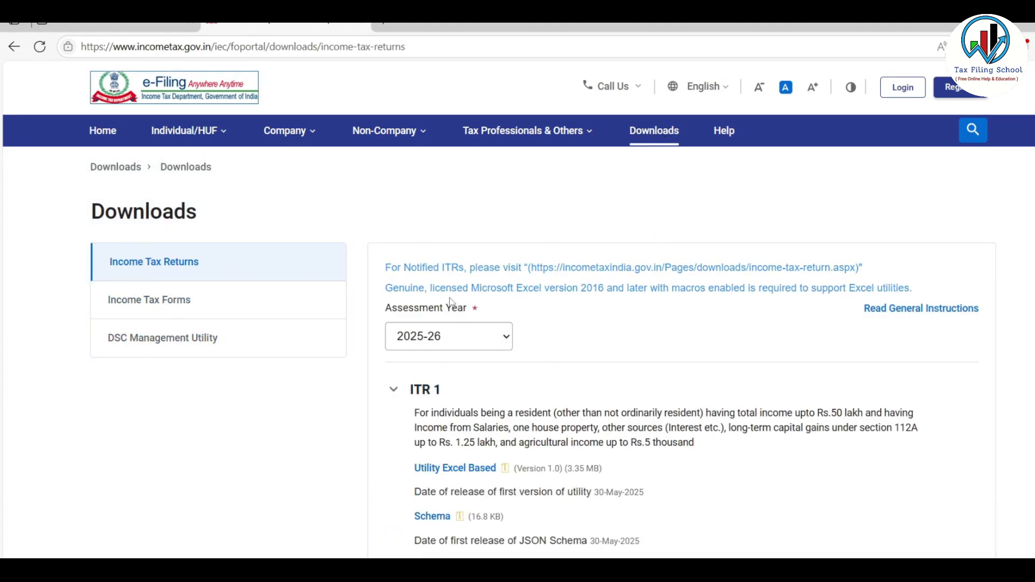
{"action": "scroll", "coordinate": [491, 324], "scroll_direction": "down", "scroll_amount": 3}
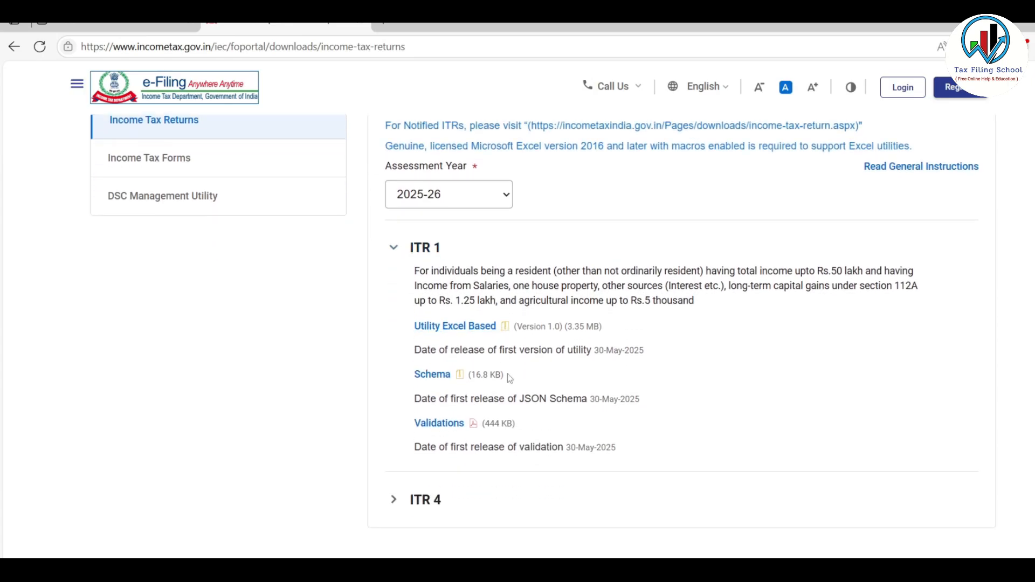
{"action": "left_click", "coordinate": [426, 501]}
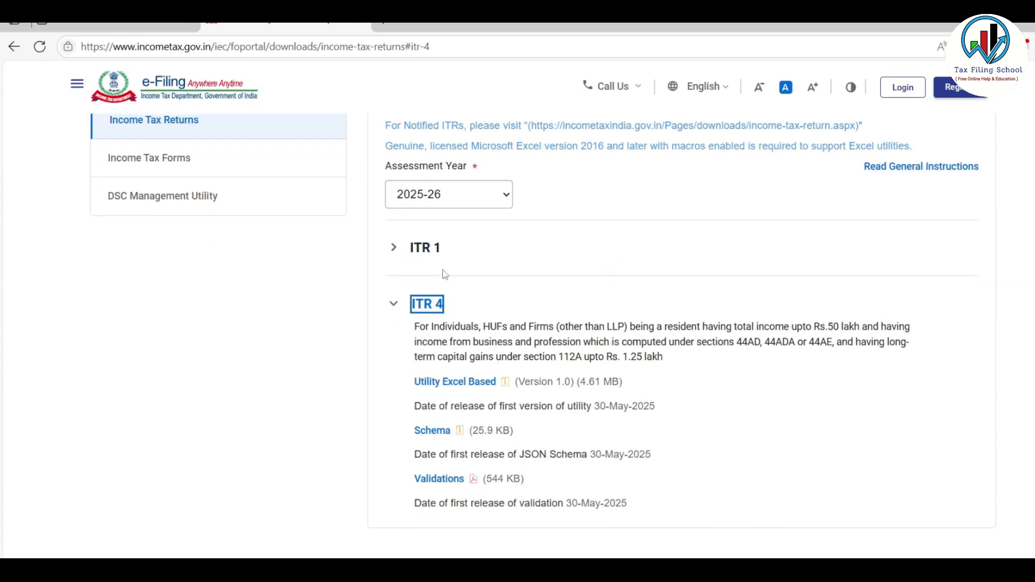
{"action": "left_click", "coordinate": [484, 384]}
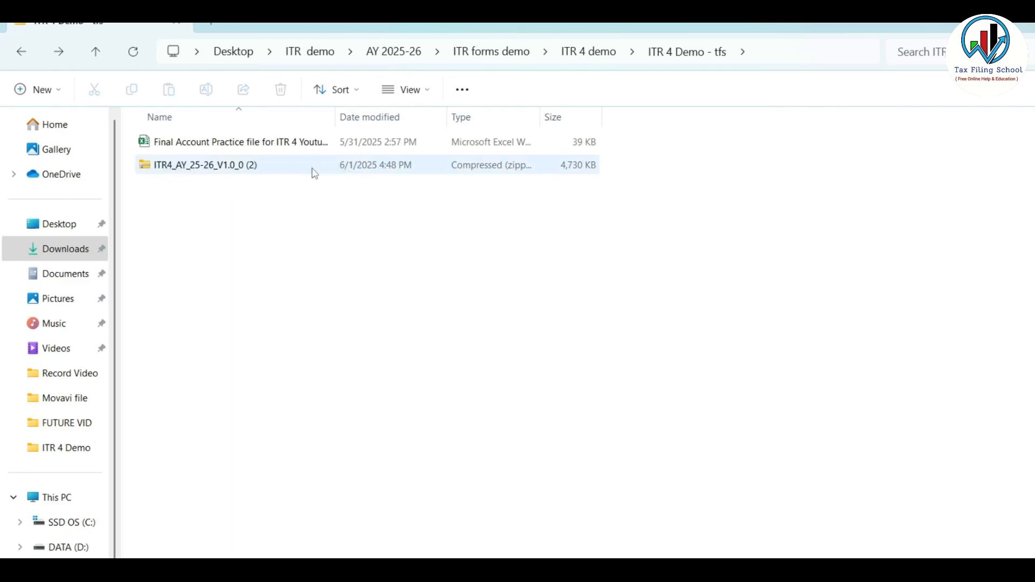
Extract the ITR4_AY_25-26_V1.0_0 (2) archive in File Explorer and open the extracted folder.
{"action": "right_click", "coordinate": [256, 170]}
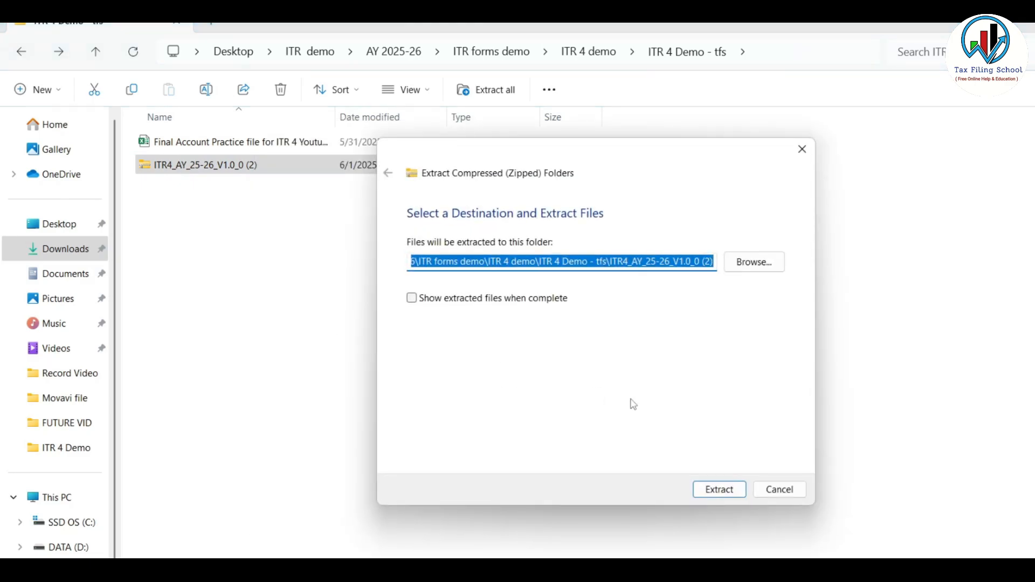
{"action": "left_click", "coordinate": [719, 489]}
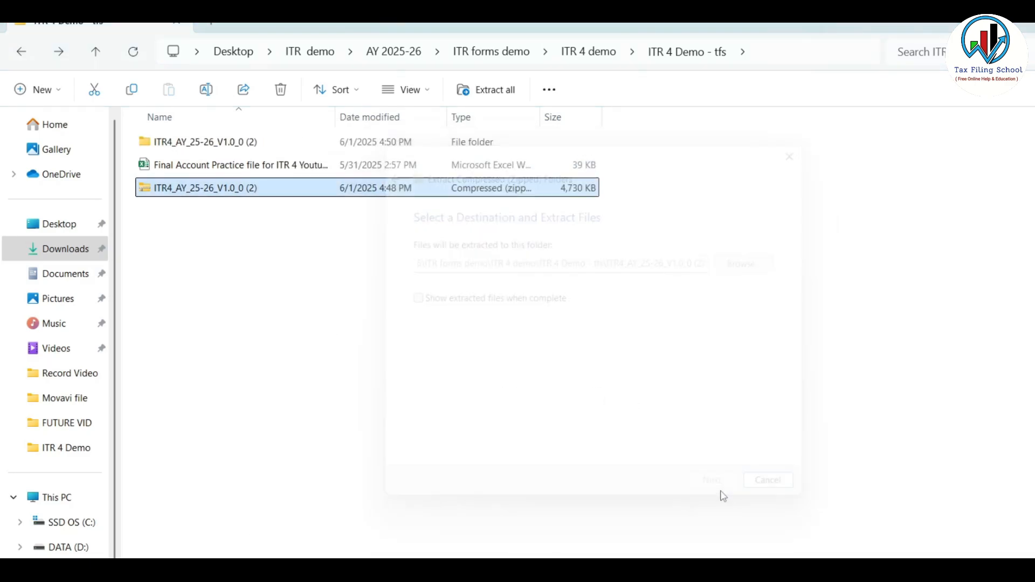
{"action": "double_click", "coordinate": [253, 143]}
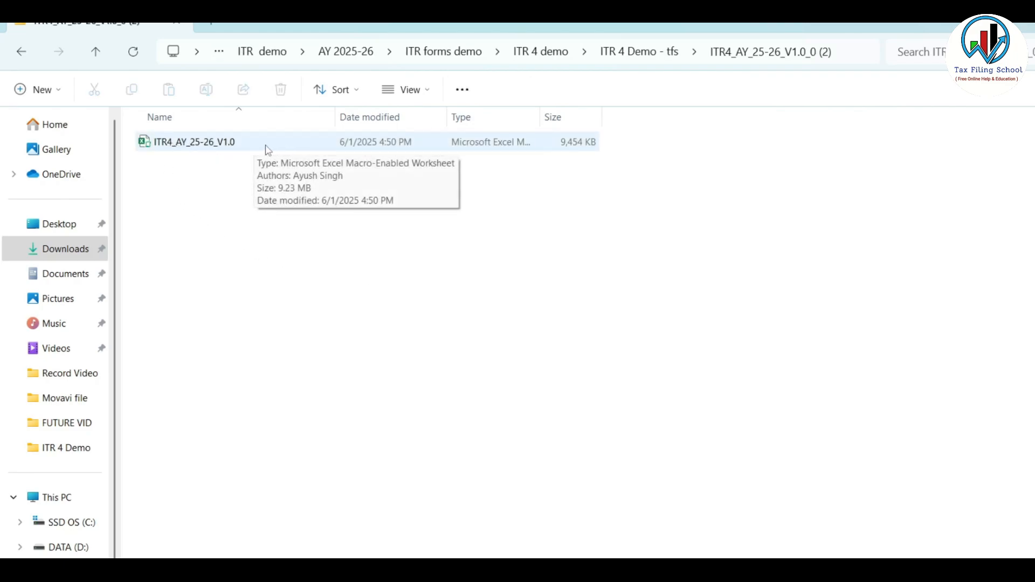
Open the ITR4_AY_25-26_V1.0 workbook in Excel with editing enabled and close its data-entry instructions notice.
{"action": "double_click", "coordinate": [266, 148]}
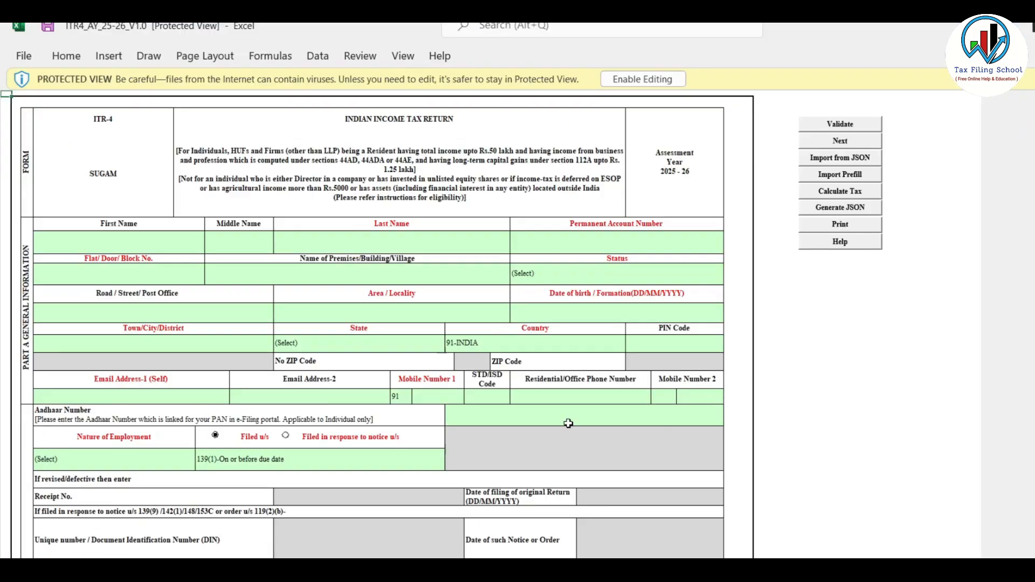
{"action": "left_click", "coordinate": [640, 81]}
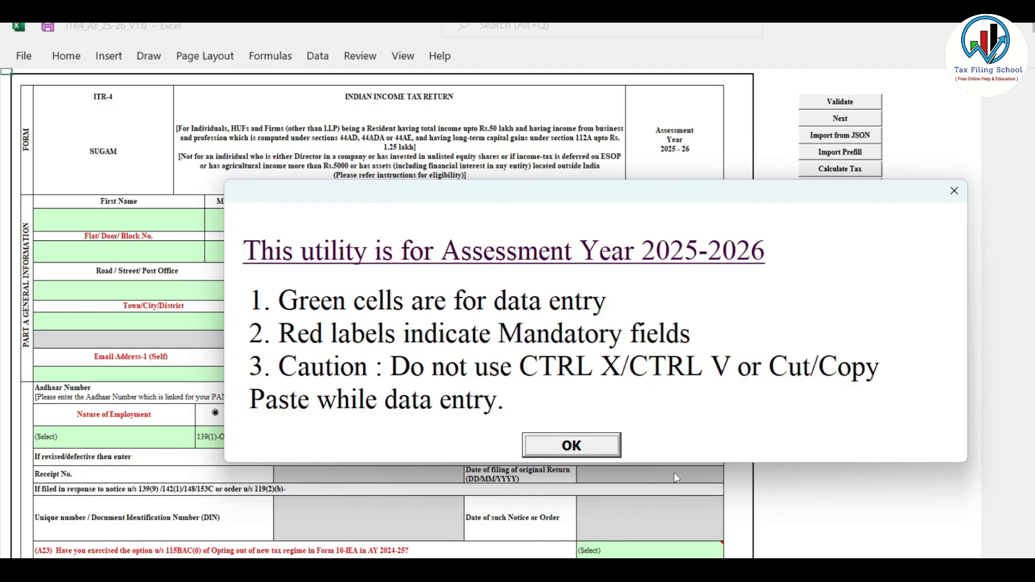
{"action": "left_click", "coordinate": [586, 446]}
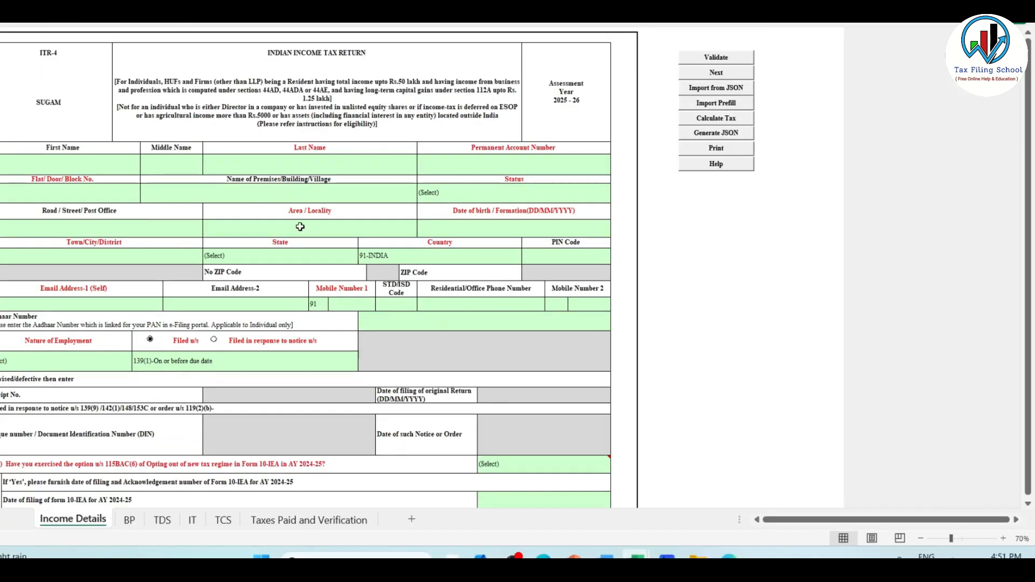
Look through the utility's BP, TDS, IT, TCS and Taxes Paid and Verification sheets, and return to Income Details.
{"action": "left_click", "coordinate": [1004, 539]}
{"action": "left_click", "coordinate": [1004, 539]}
{"action": "left_click", "coordinate": [1004, 538]}
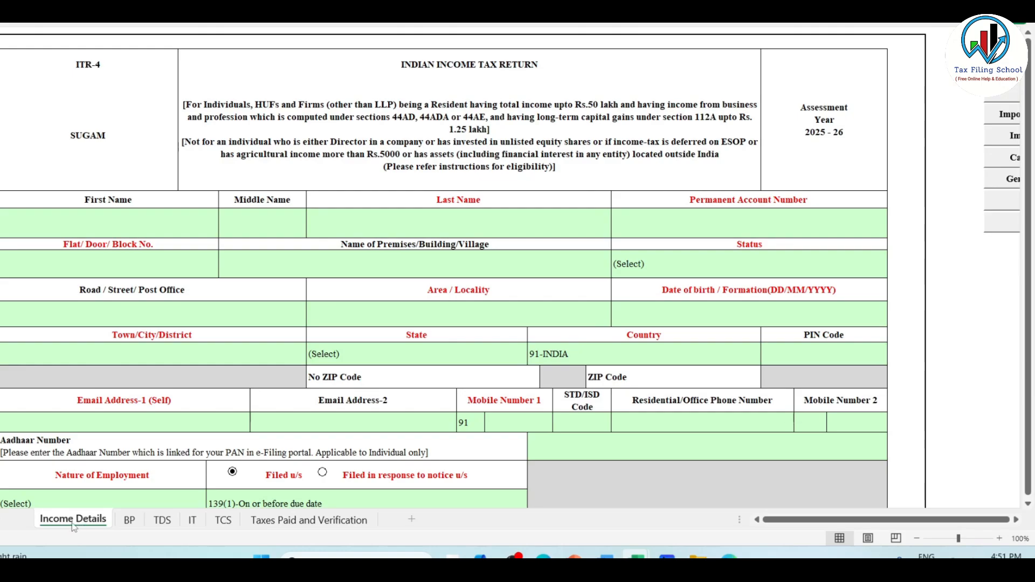
{"action": "left_click", "coordinate": [130, 522]}
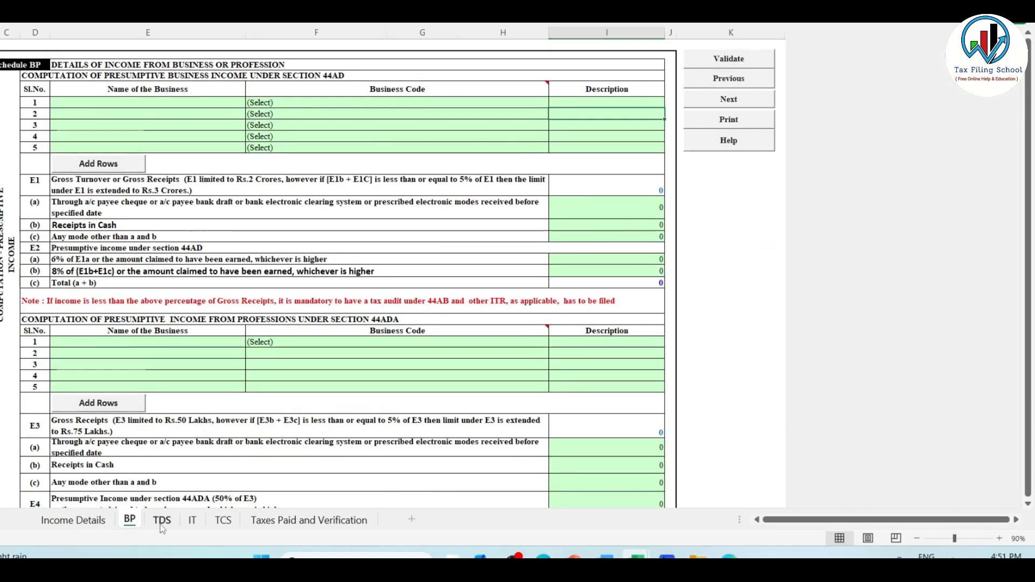
{"action": "left_click", "coordinate": [162, 522]}
{"action": "left_click", "coordinate": [485, 364]}
{"action": "left_click", "coordinate": [193, 521]}
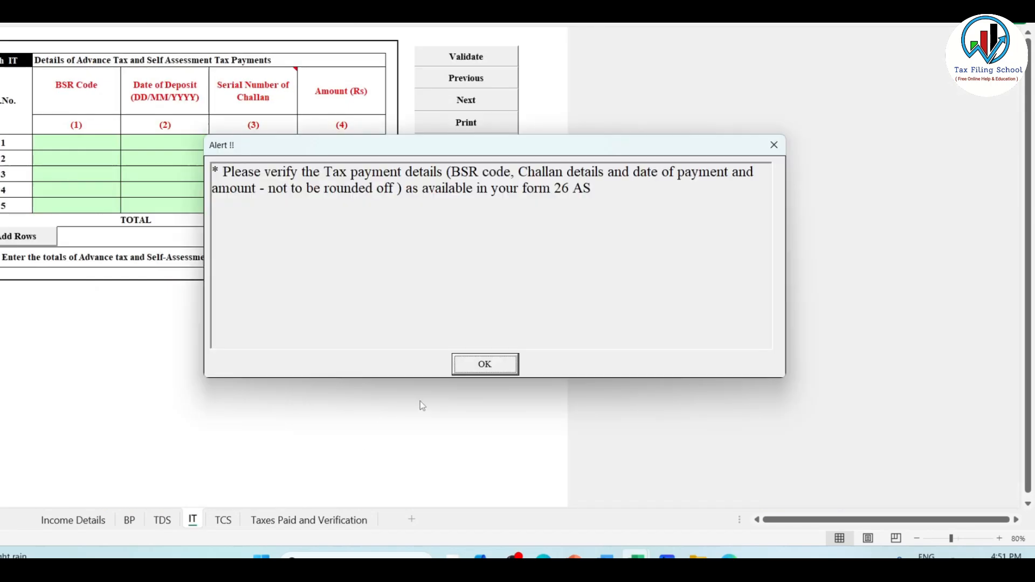
{"action": "left_click", "coordinate": [481, 365]}
{"action": "left_click", "coordinate": [223, 520]}
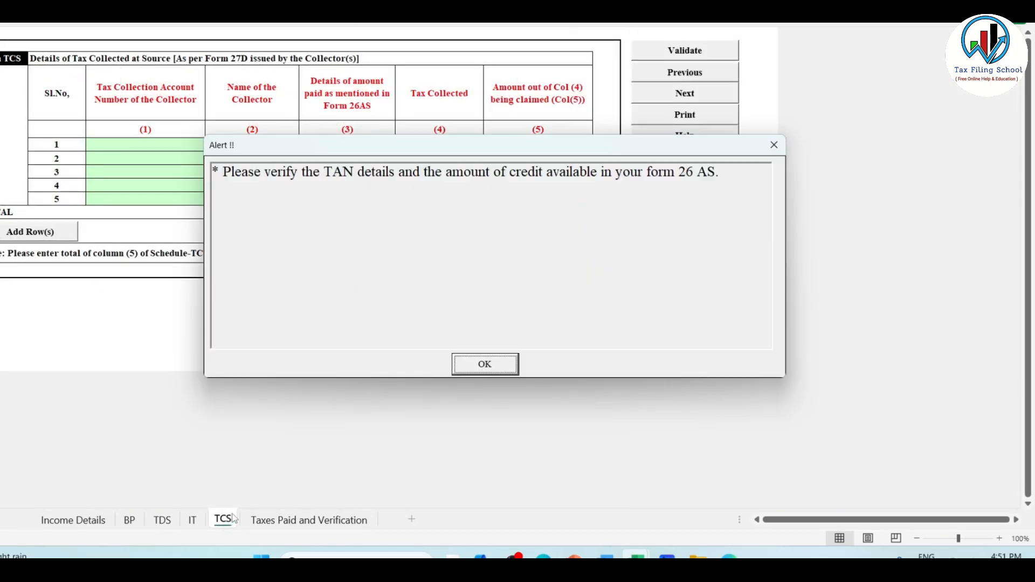
{"action": "left_click", "coordinate": [483, 364]}
{"action": "left_click", "coordinate": [294, 521]}
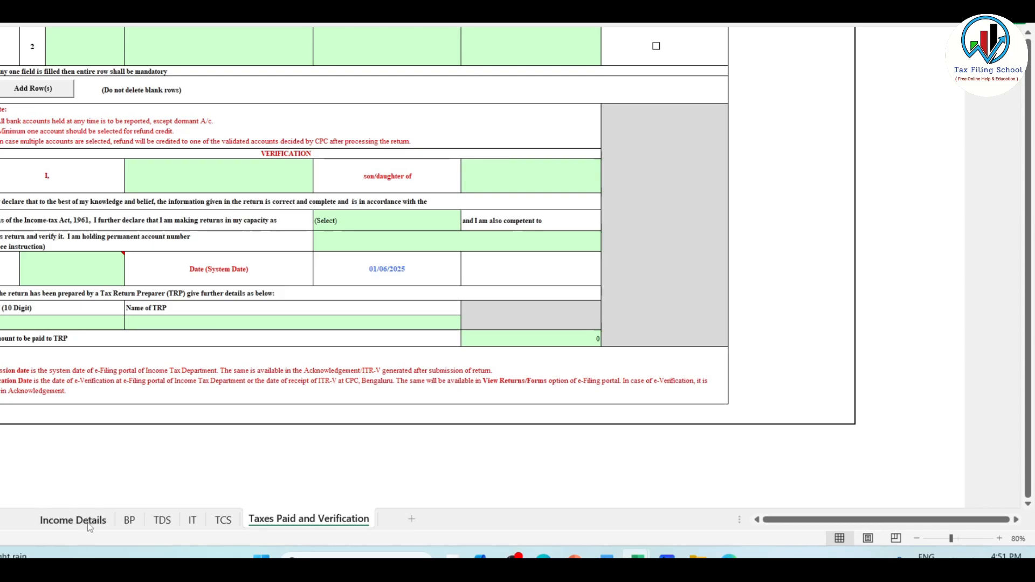
{"action": "left_click", "coordinate": [73, 520]}
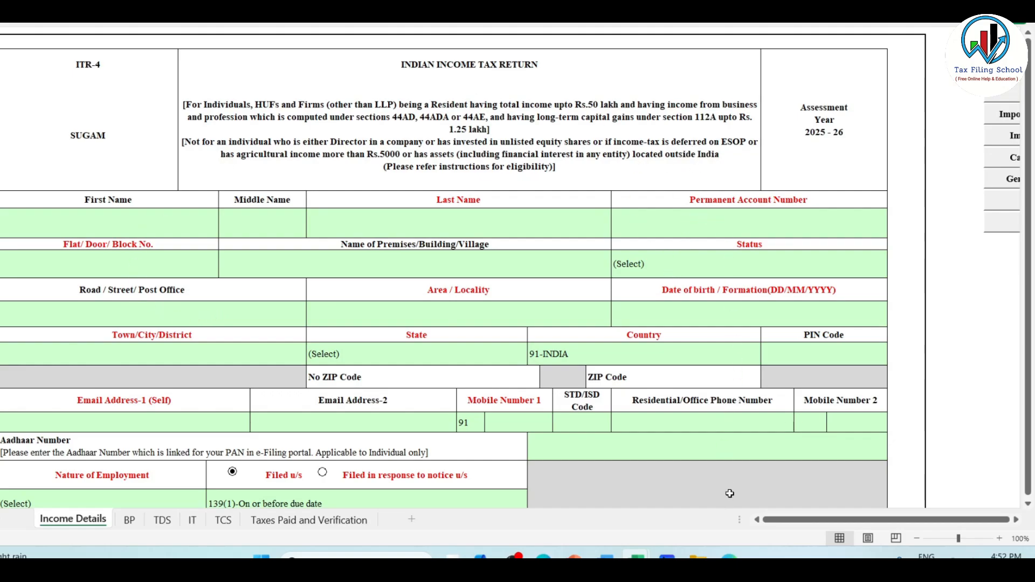
Switch back to the browser, log in to the e-filing portal and go to the account dashboard.
{"action": "left_click", "coordinate": [729, 555]}
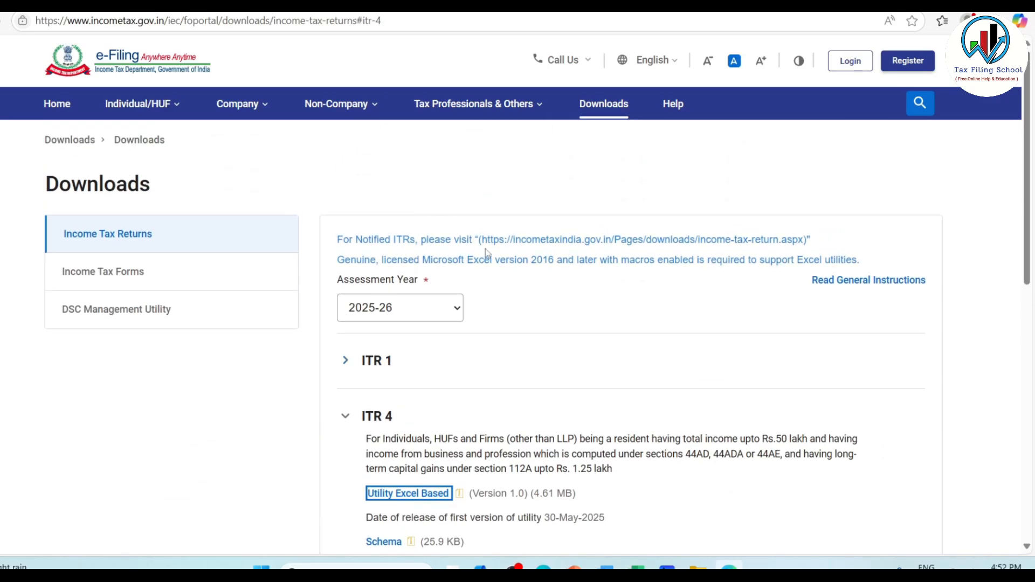
{"action": "left_click", "coordinate": [851, 61]}
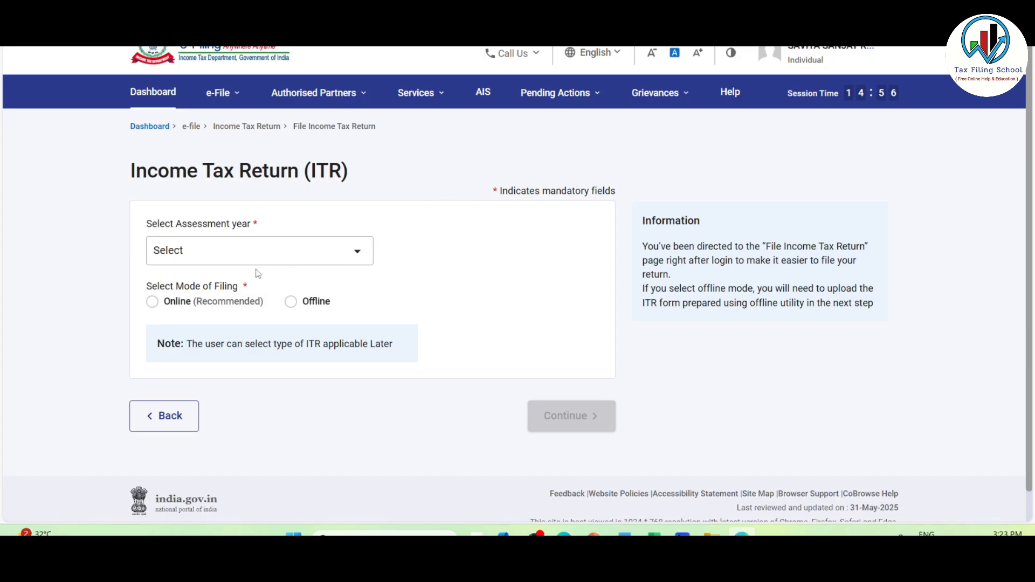
{"action": "left_click", "coordinate": [156, 98]}
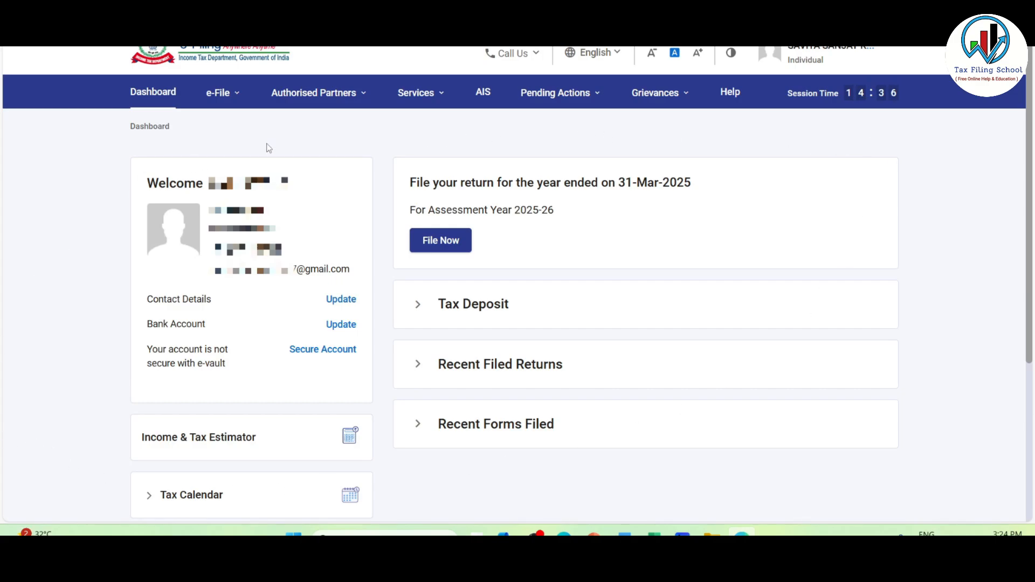
Proceed to the Annual Information Statement on the Compliance Portal and view the Taxpayer Information Summary for F.Y. 2024-25.
{"action": "left_click", "coordinate": [488, 95]}
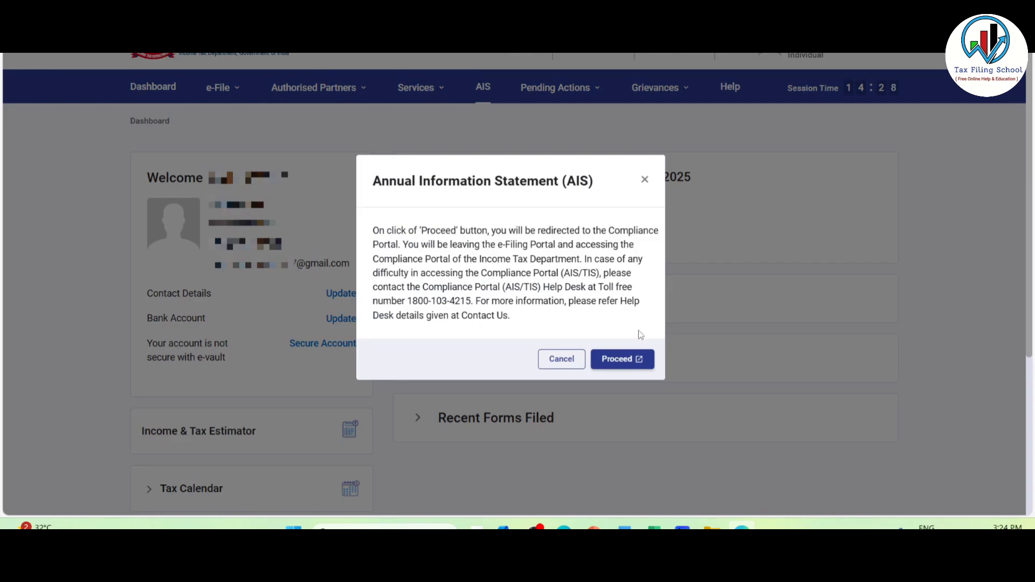
{"action": "left_click", "coordinate": [631, 359]}
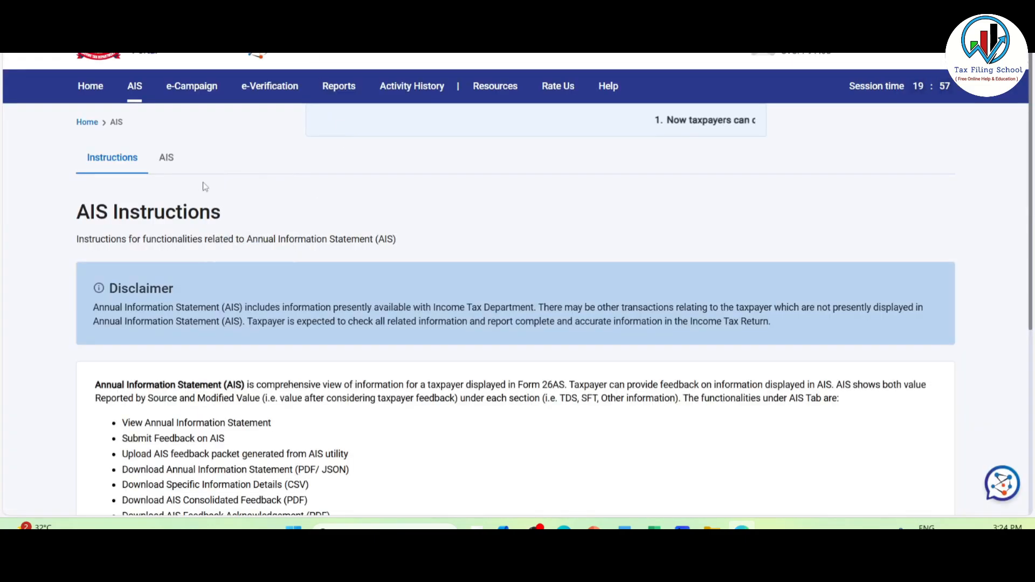
{"action": "left_click", "coordinate": [168, 158]}
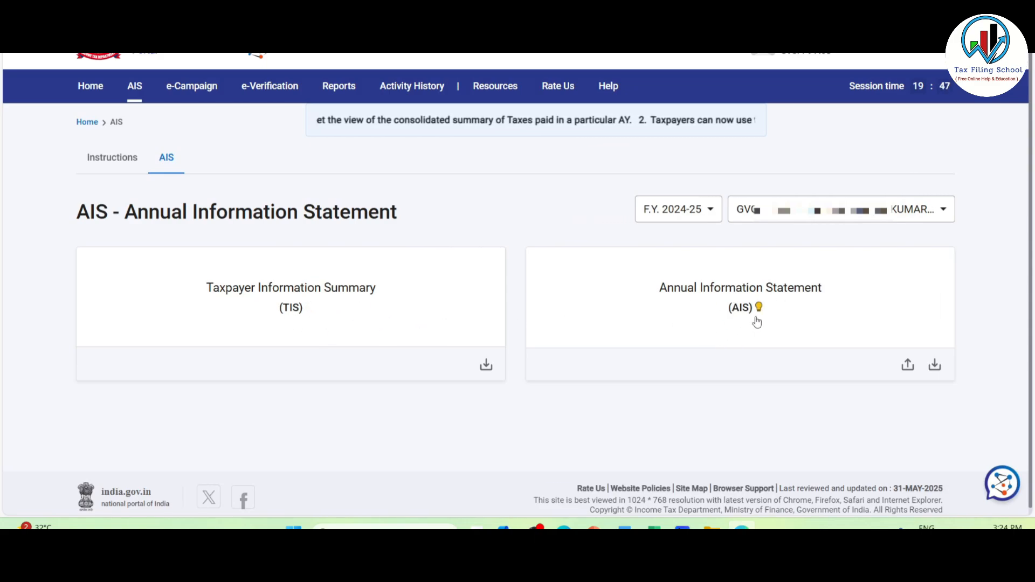
{"action": "left_click", "coordinate": [343, 304]}
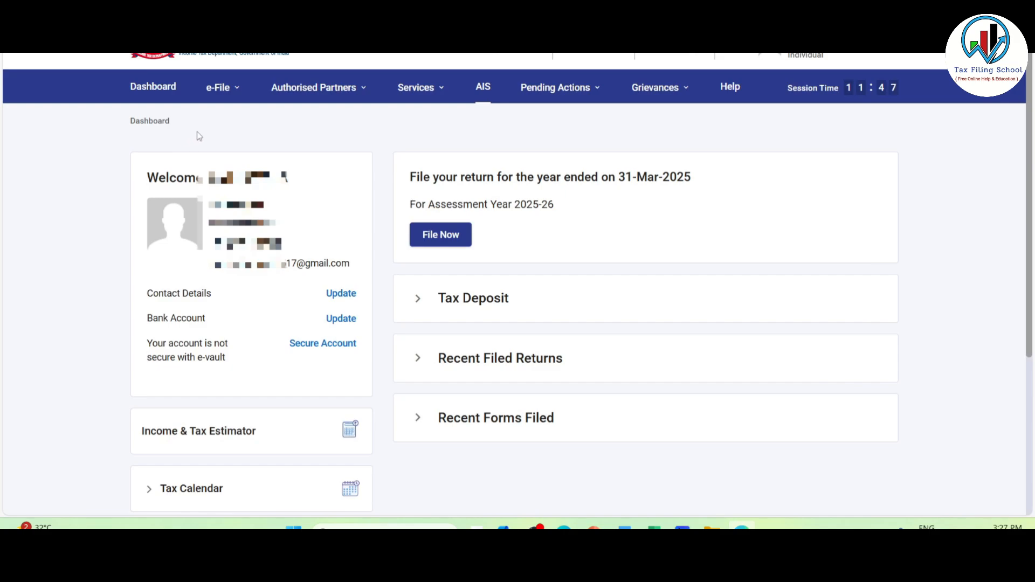
View Form 26AS on the e-filing portal.
{"action": "left_click", "coordinate": [226, 88]}
{"action": "left_click", "coordinate": [229, 89]}
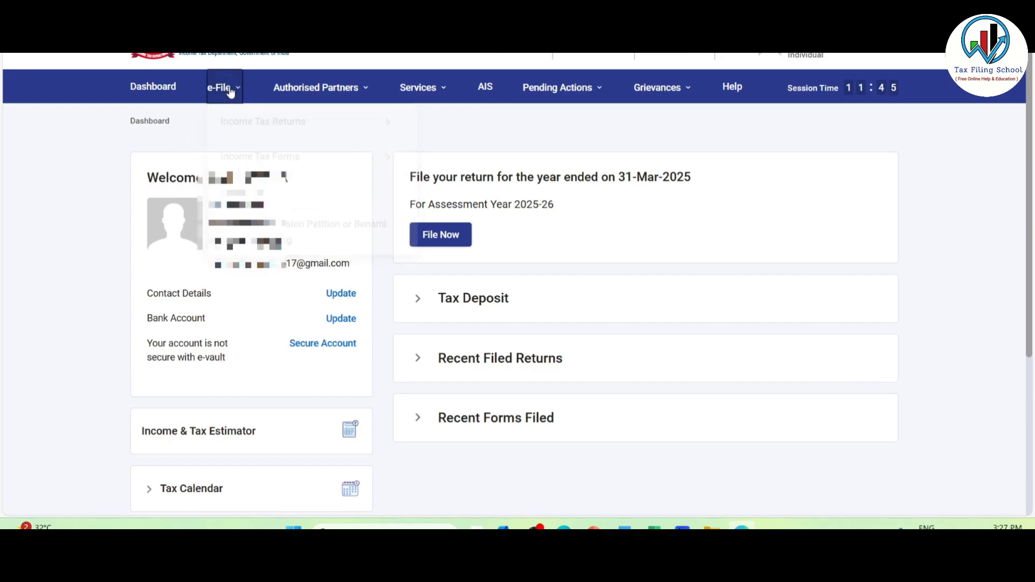
{"action": "left_click", "coordinate": [229, 89]}
{"action": "mouse_move", "coordinate": [324, 121]}
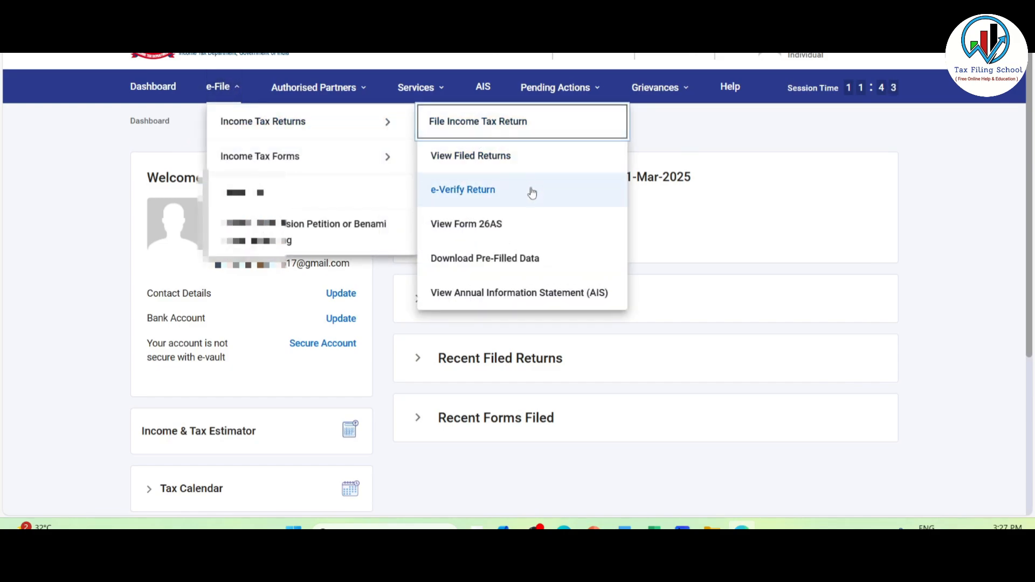
{"action": "left_click", "coordinate": [512, 230]}
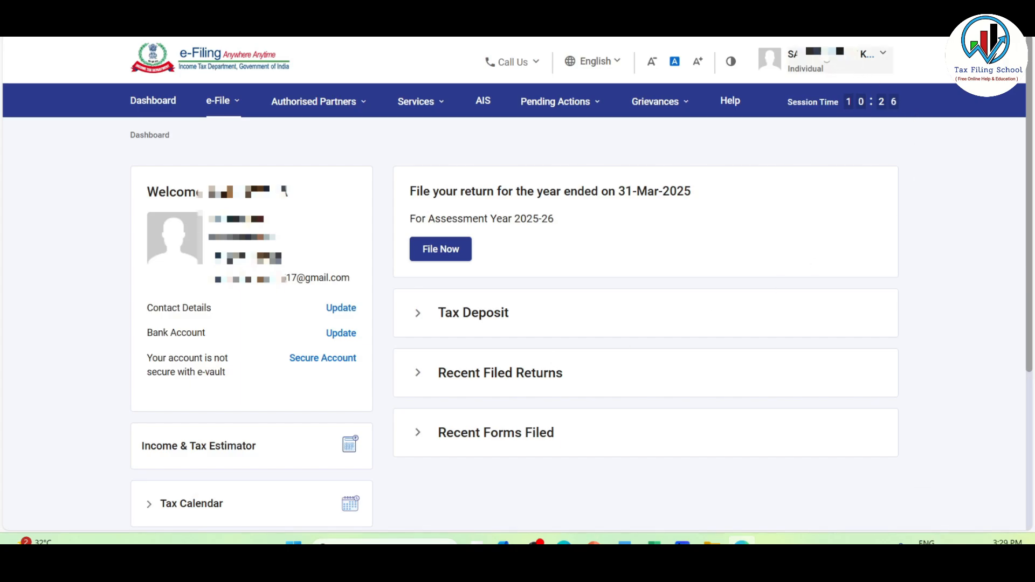
Open the taxpayer's profile and check the bank account details.
{"action": "left_click", "coordinate": [822, 66]}
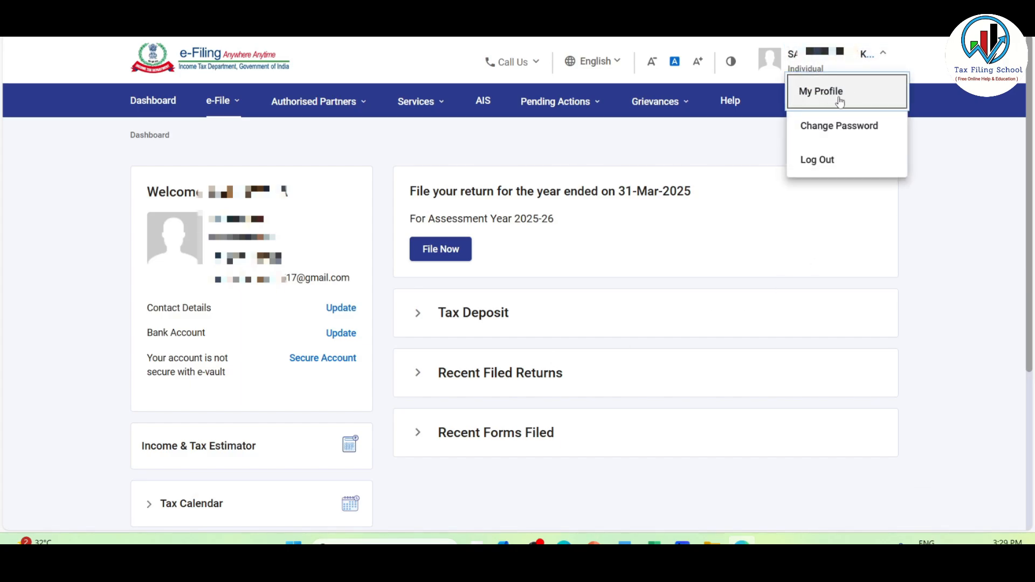
{"action": "left_click", "coordinate": [839, 100]}
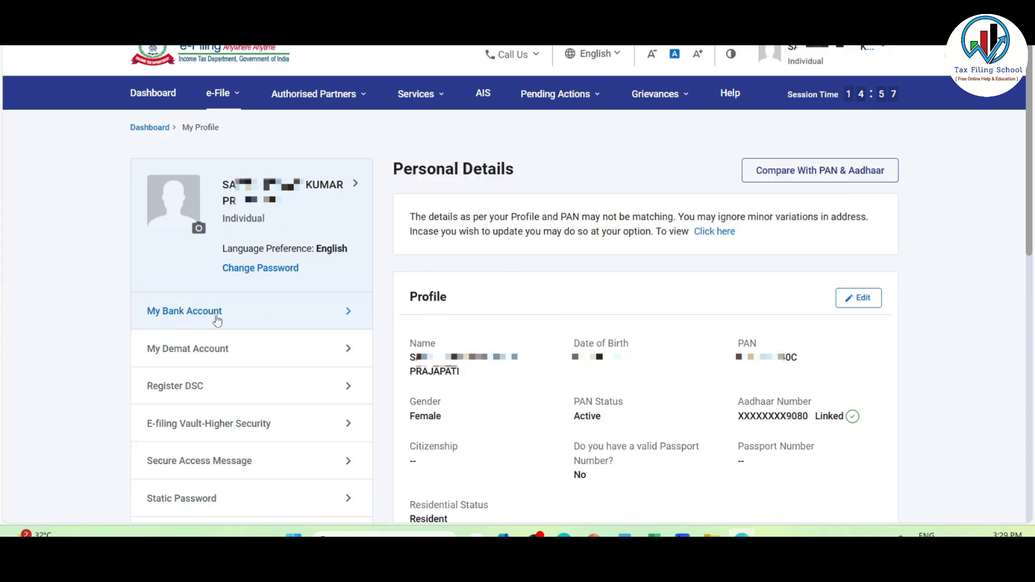
{"action": "left_click", "coordinate": [261, 319]}
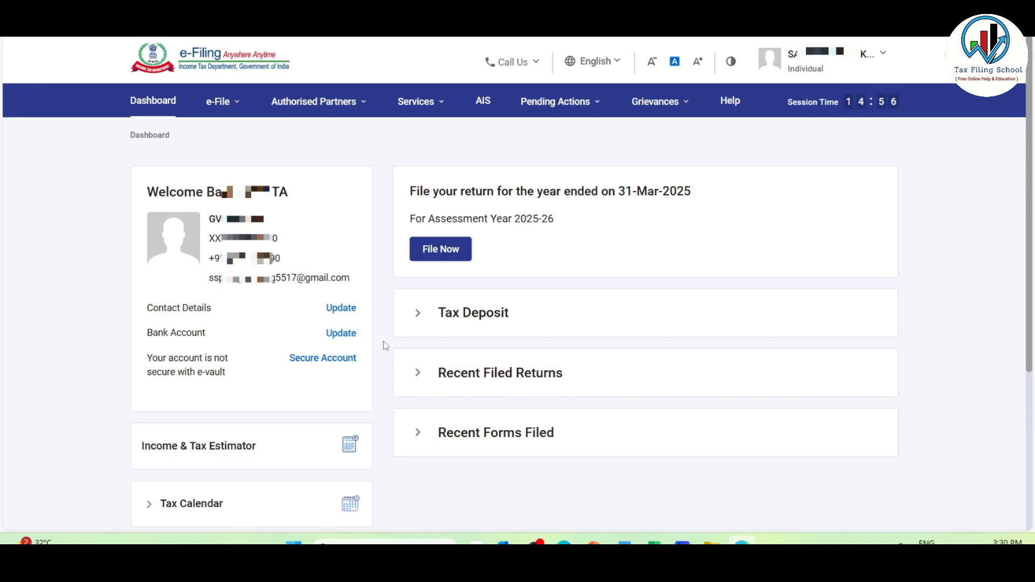
Review the personal details in the taxpayer's profile.
{"action": "left_click", "coordinate": [808, 65]}
{"action": "left_click", "coordinate": [832, 93]}
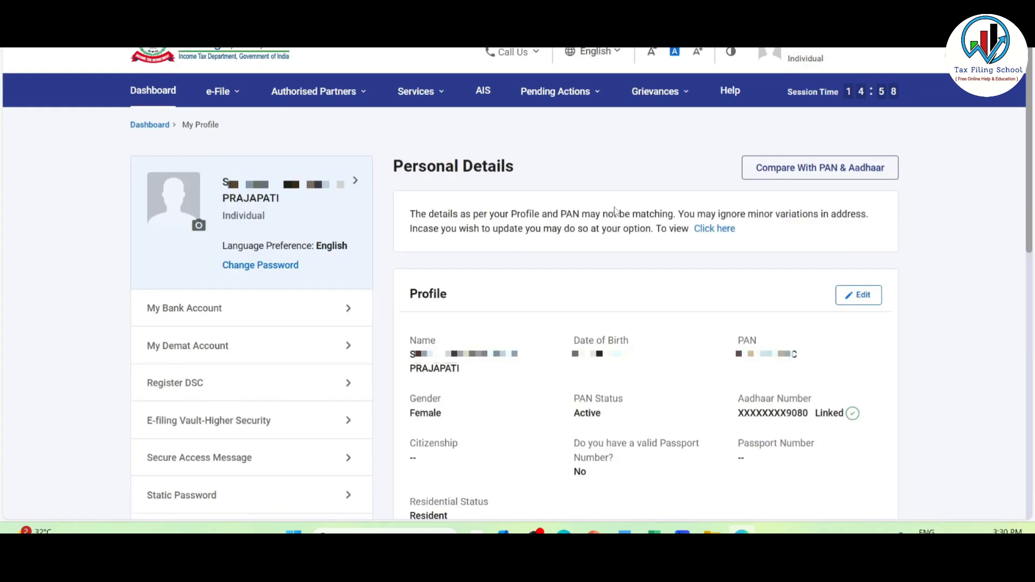
{"action": "scroll", "coordinate": [458, 261], "scroll_direction": "down", "scroll_amount": 10}
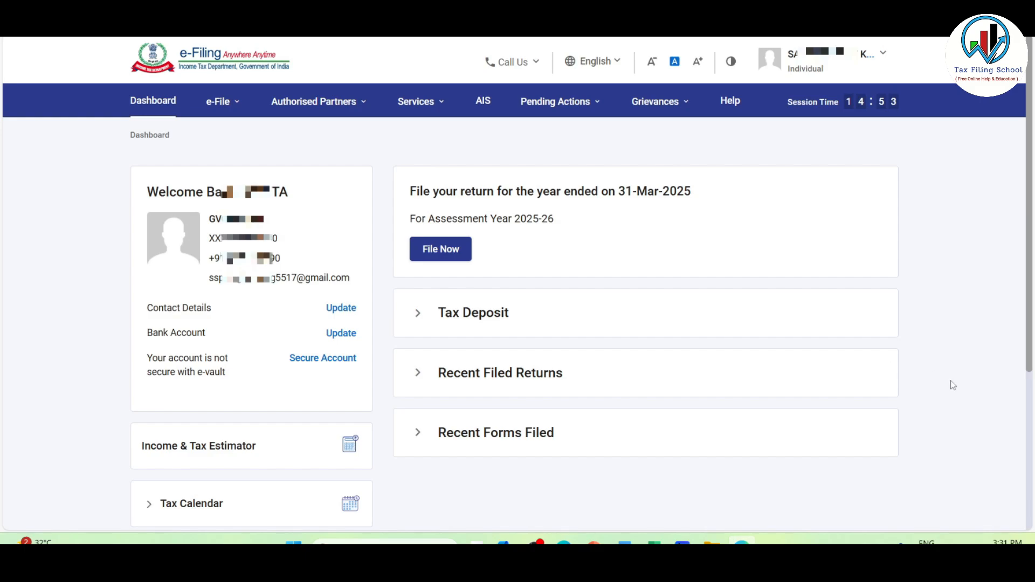
Download the pre-filled data for assessment year 2025-26 from the e-filing portal and show the JSON file in its folder.
{"action": "mouse_move", "coordinate": [219, 106]}
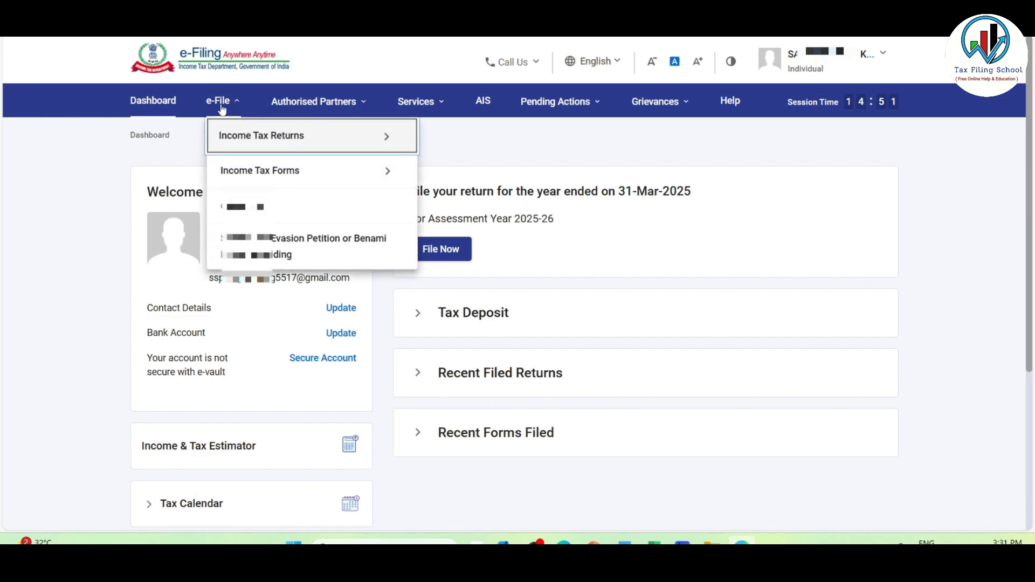
{"action": "mouse_move", "coordinate": [229, 136]}
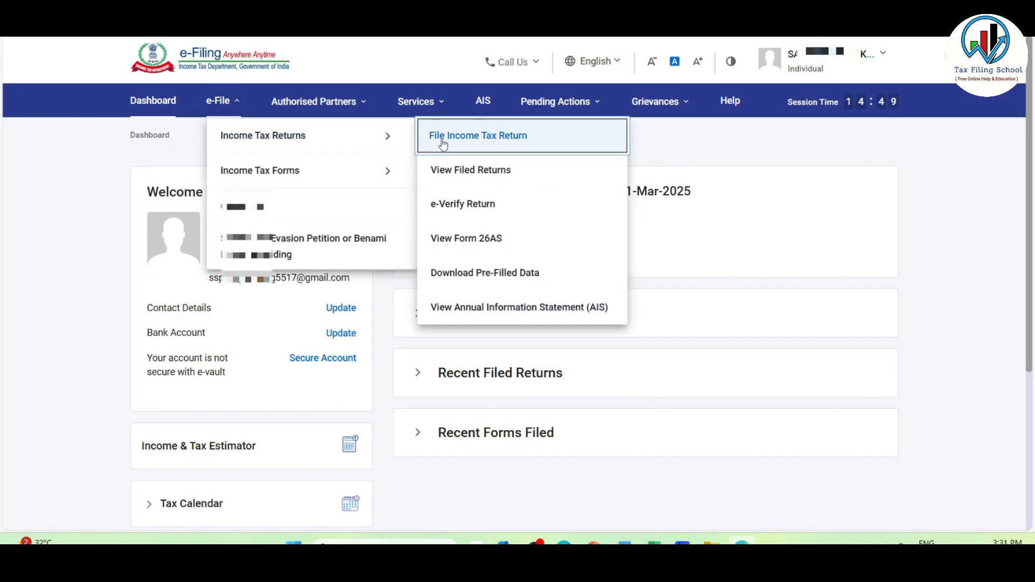
{"action": "left_click", "coordinate": [553, 279]}
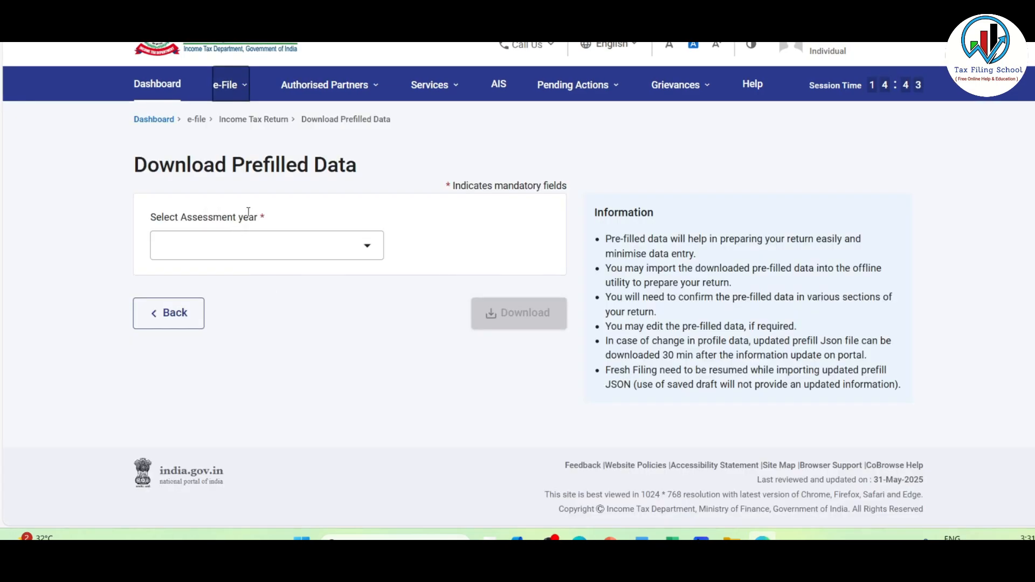
{"action": "left_click", "coordinate": [367, 249]}
{"action": "left_click", "coordinate": [239, 309]}
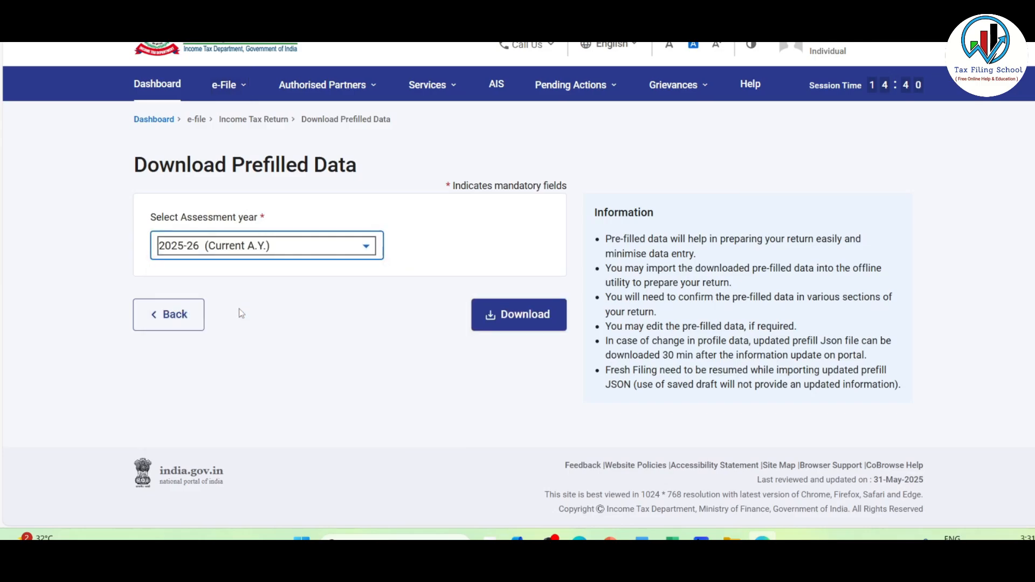
{"action": "left_click", "coordinate": [529, 319]}
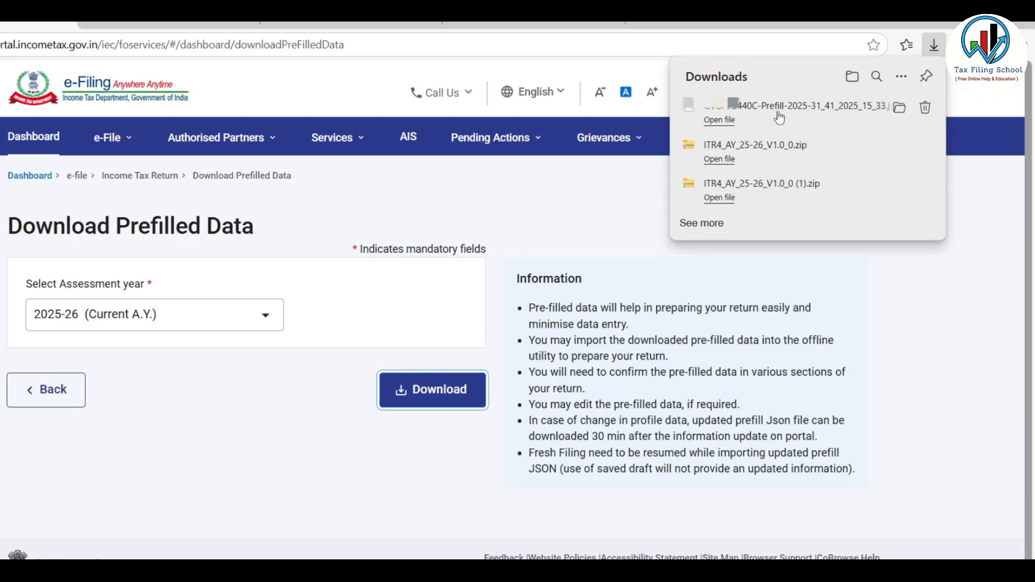
{"action": "left_click", "coordinate": [898, 108]}
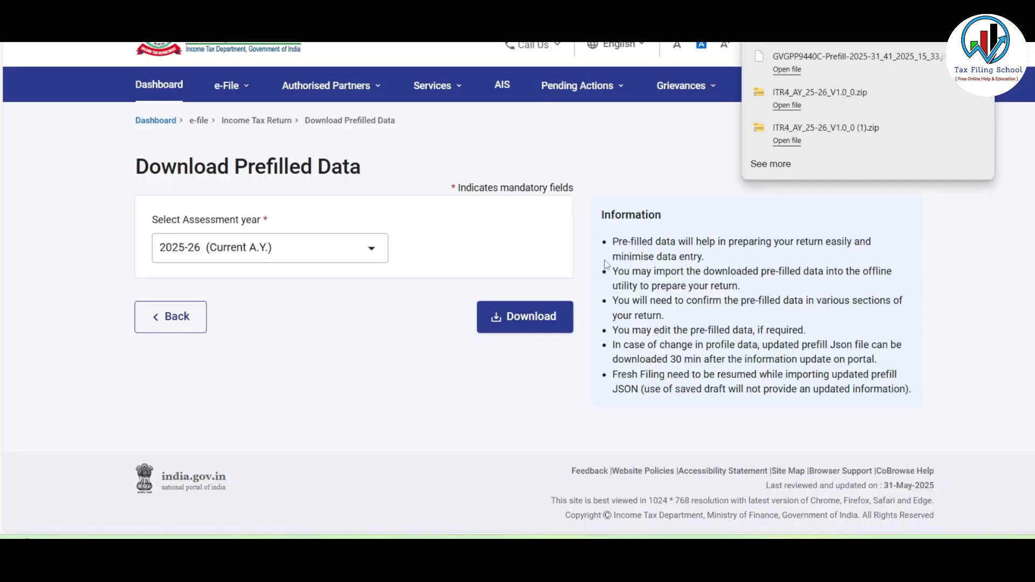
Switch to the ITR-4 utility in Excel and import the downloaded prefill JSON file from the ITR 4 Demo folder.
{"action": "left_click", "coordinate": [630, 151]}
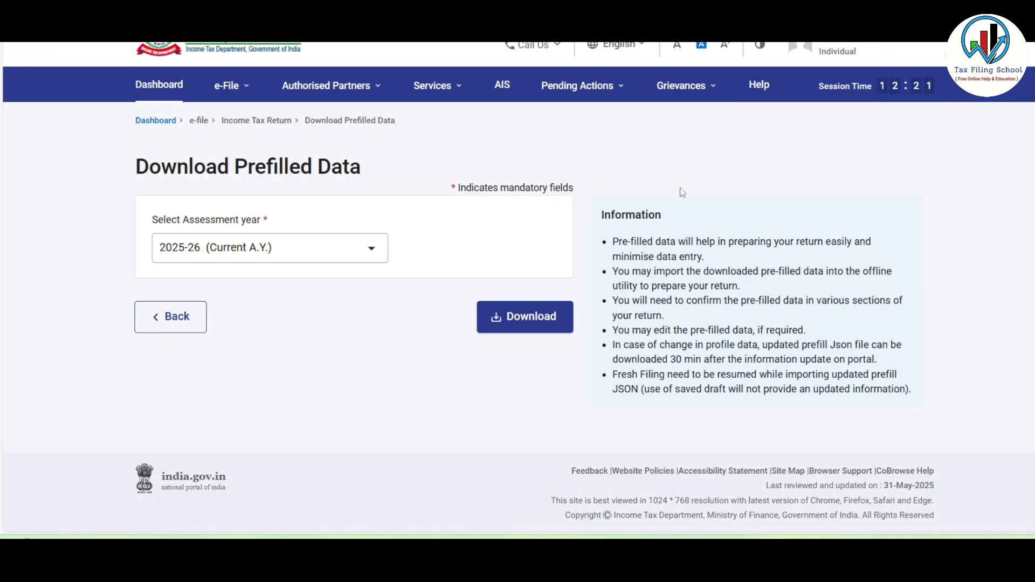
{"action": "mouse_move", "coordinate": [680, 550]}
{"action": "left_click", "coordinate": [749, 480]}
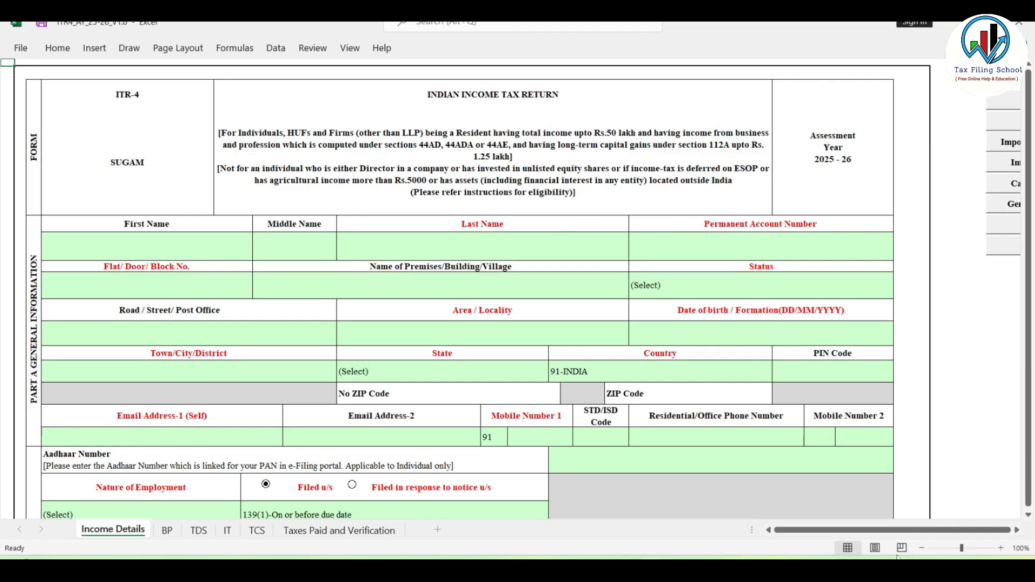
{"action": "scroll", "coordinate": [947, 517], "scroll_direction": "right", "scroll_amount": 3}
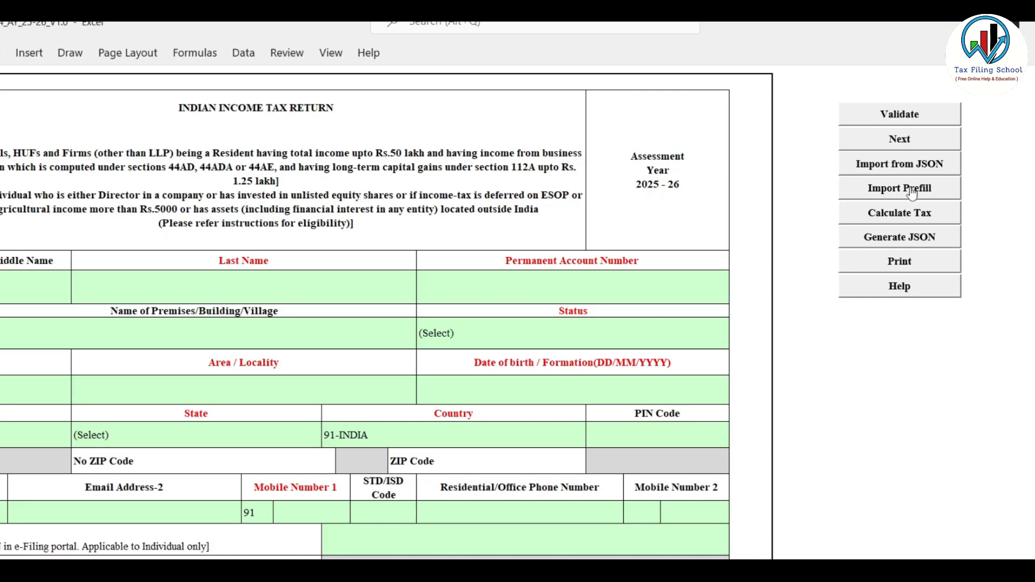
{"action": "left_click", "coordinate": [924, 190]}
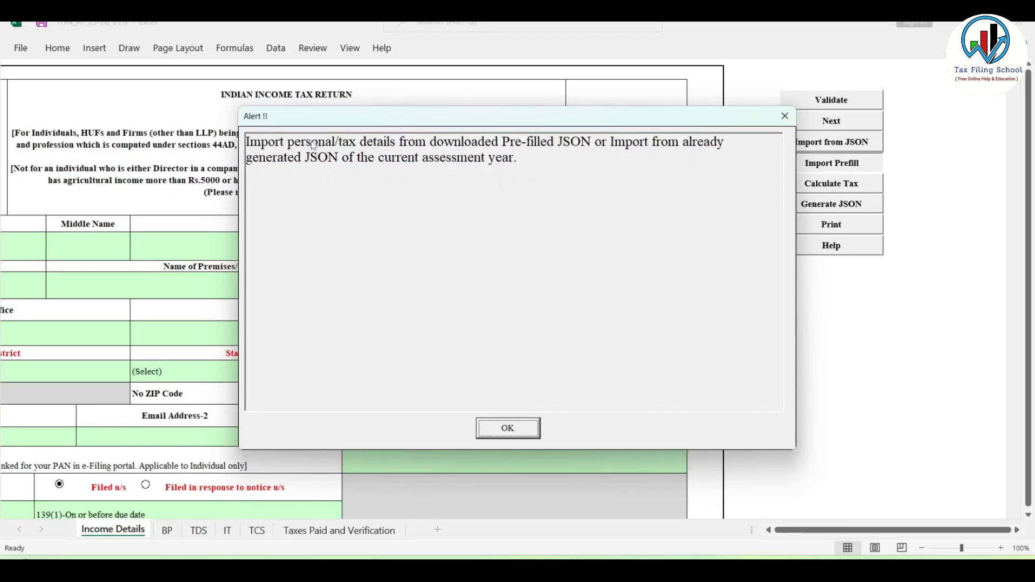
{"action": "left_click", "coordinate": [508, 428]}
{"action": "left_click_drag", "start_coordinate": [105, 144], "coordinate": [105, 181]}
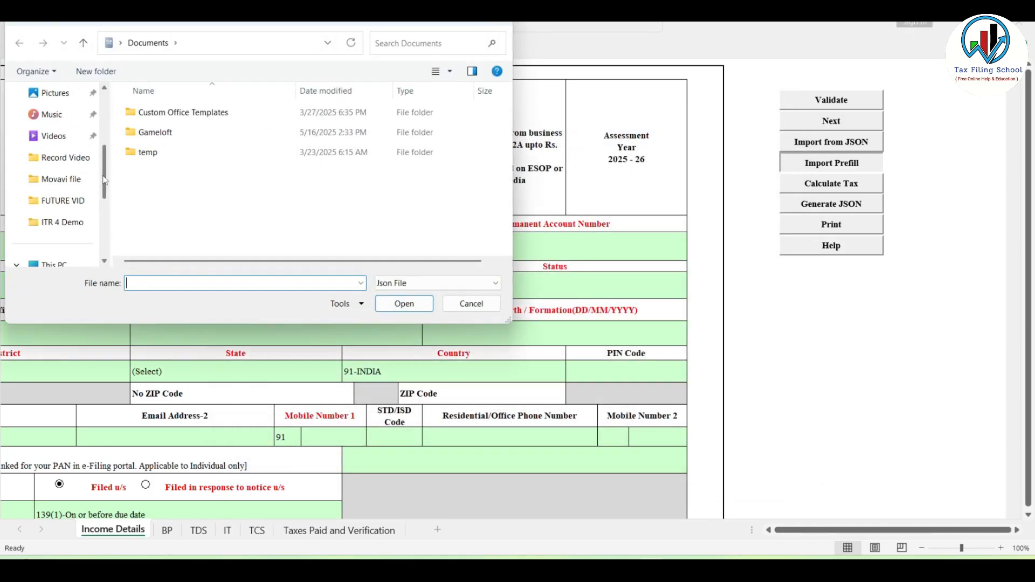
{"action": "left_click", "coordinate": [60, 222]}
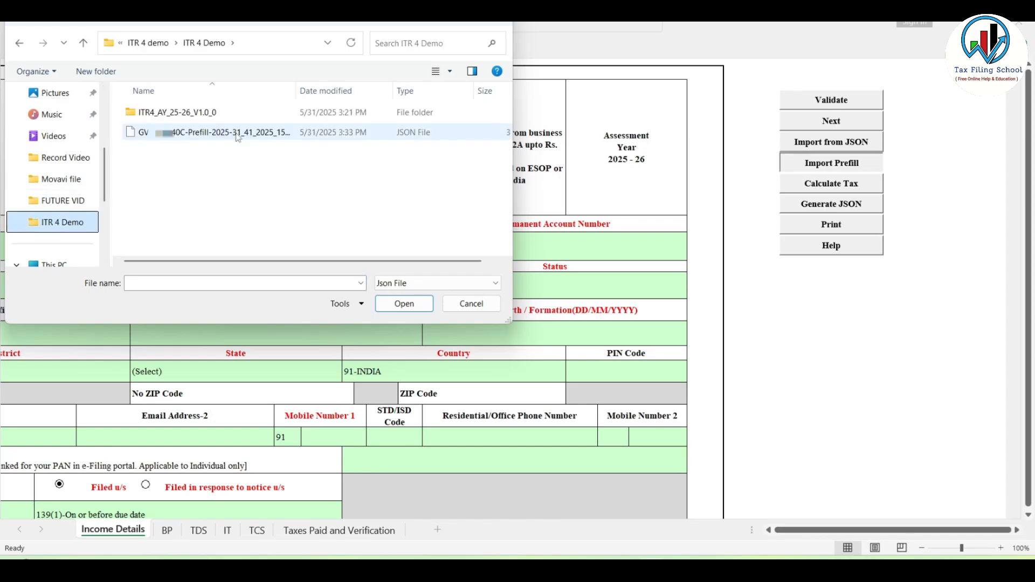
{"action": "left_click", "coordinate": [206, 138]}
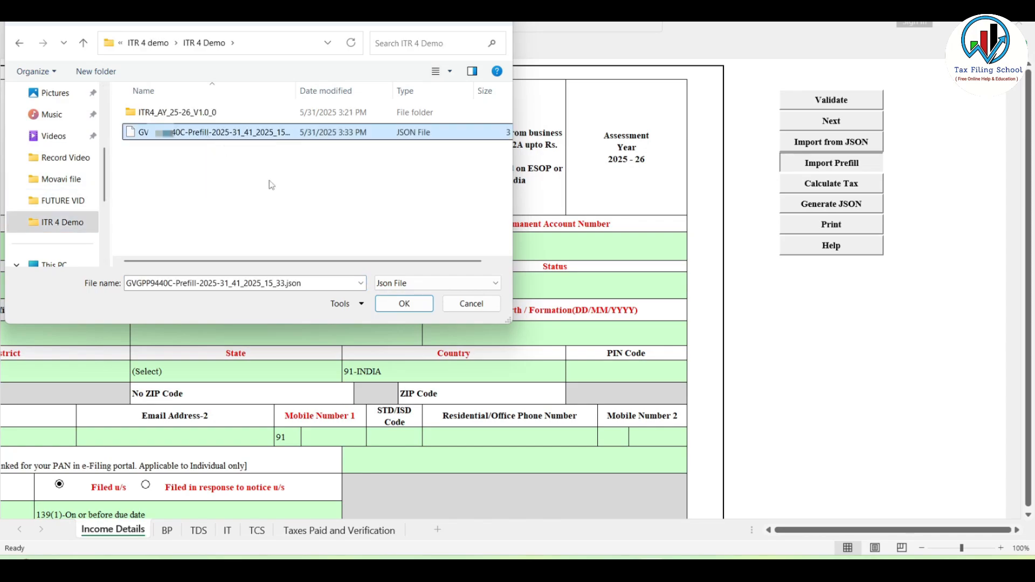
{"action": "left_click", "coordinate": [414, 307]}
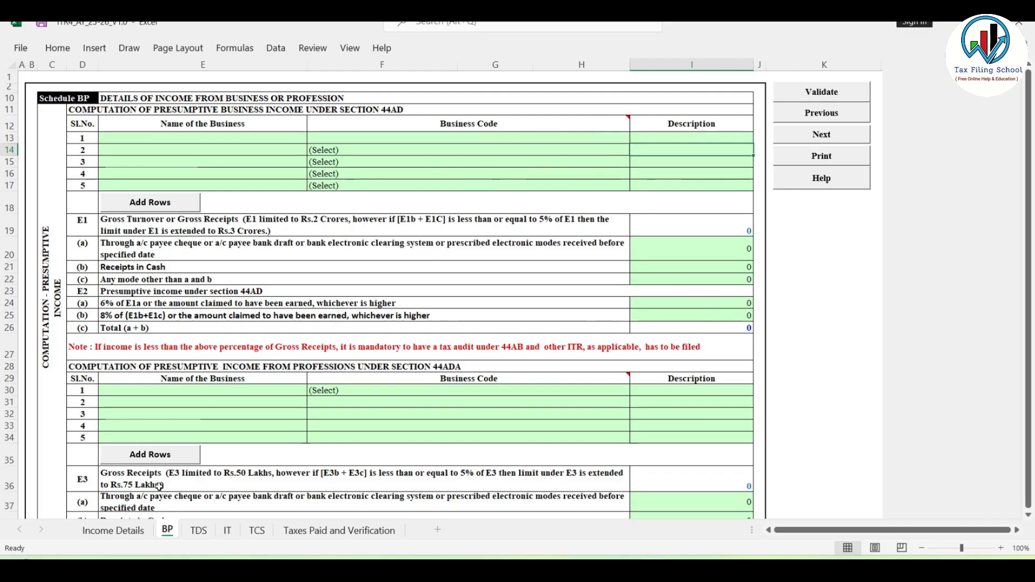
On the Income Details sheet, set the Nature of Employment to "Not Applicable (eg. Family pension etc)" and select the Filed u/s cell.
{"action": "left_click", "coordinate": [120, 531]}
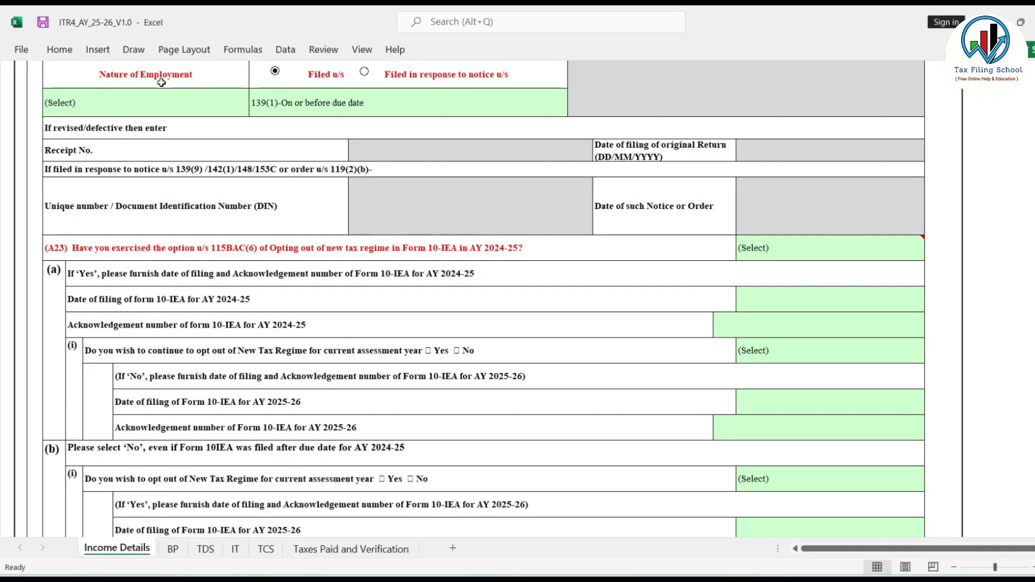
{"action": "left_click", "coordinate": [189, 103]}
{"action": "left_click", "coordinate": [254, 110]}
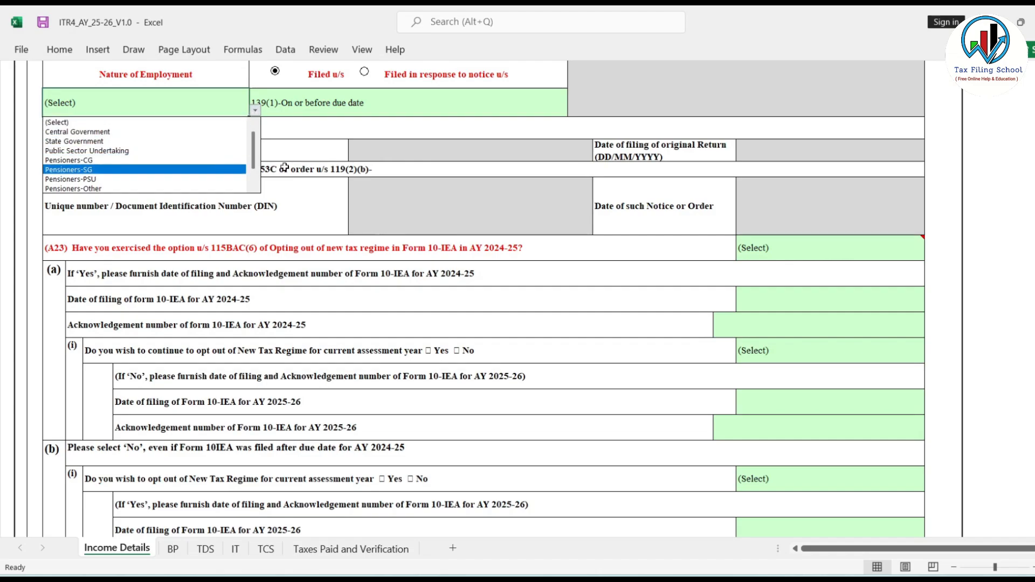
{"action": "left_click_drag", "start_coordinate": [254, 149], "coordinate": [255, 179]}
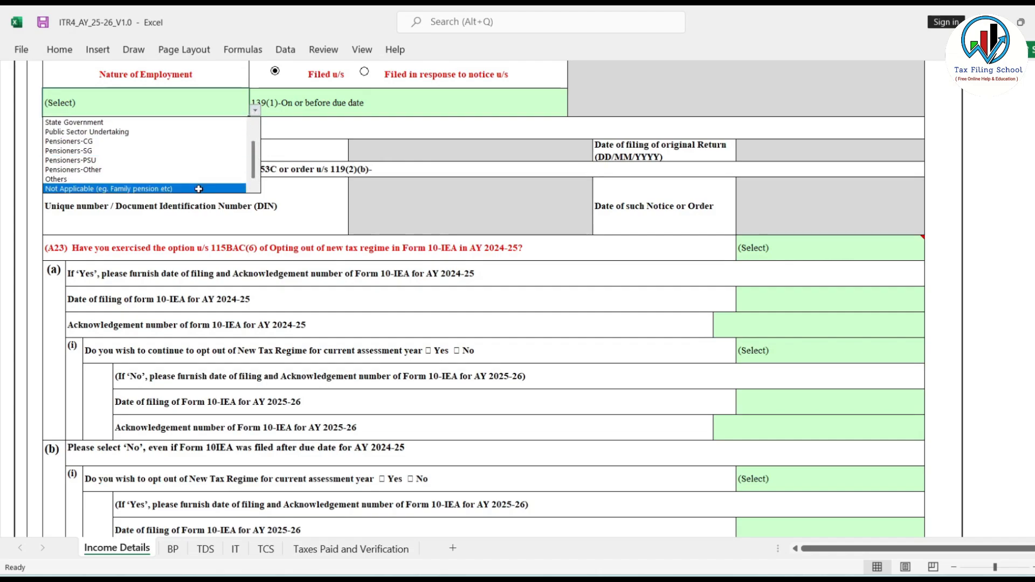
{"action": "left_click", "coordinate": [221, 189]}
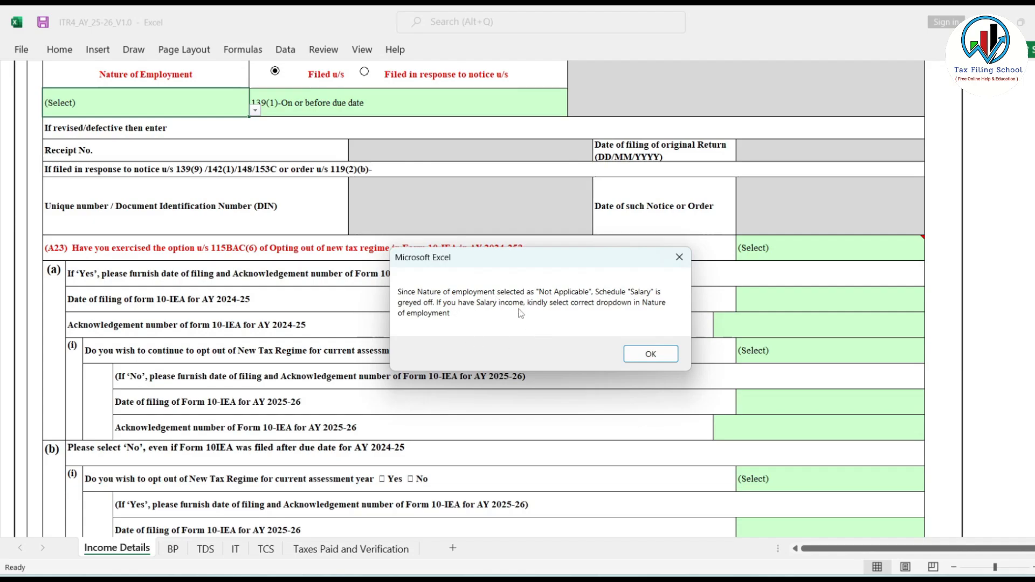
{"action": "left_click", "coordinate": [653, 354]}
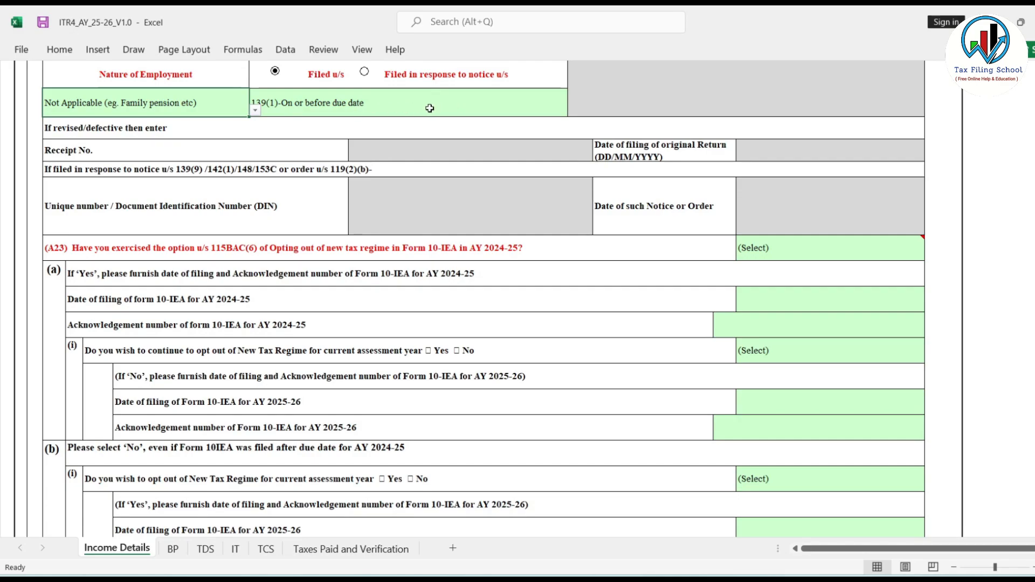
{"action": "left_click", "coordinate": [490, 109]}
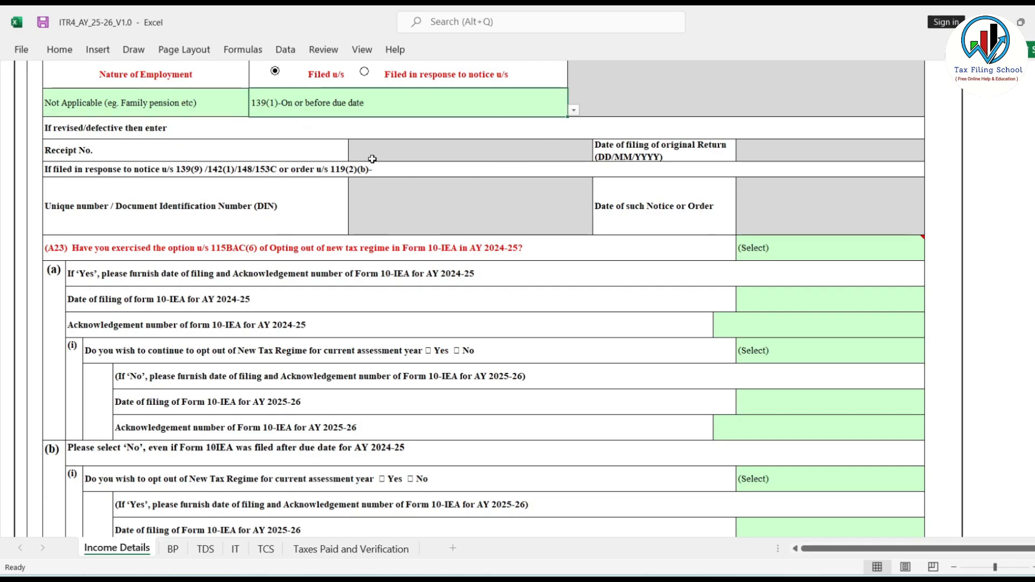
Answer question A23 about opting out of the new tax regime in Form 10-IEA in AY 2024-25 with Yes.
{"action": "scroll", "coordinate": [635, 324], "scroll_direction": "down", "scroll_amount": 2}
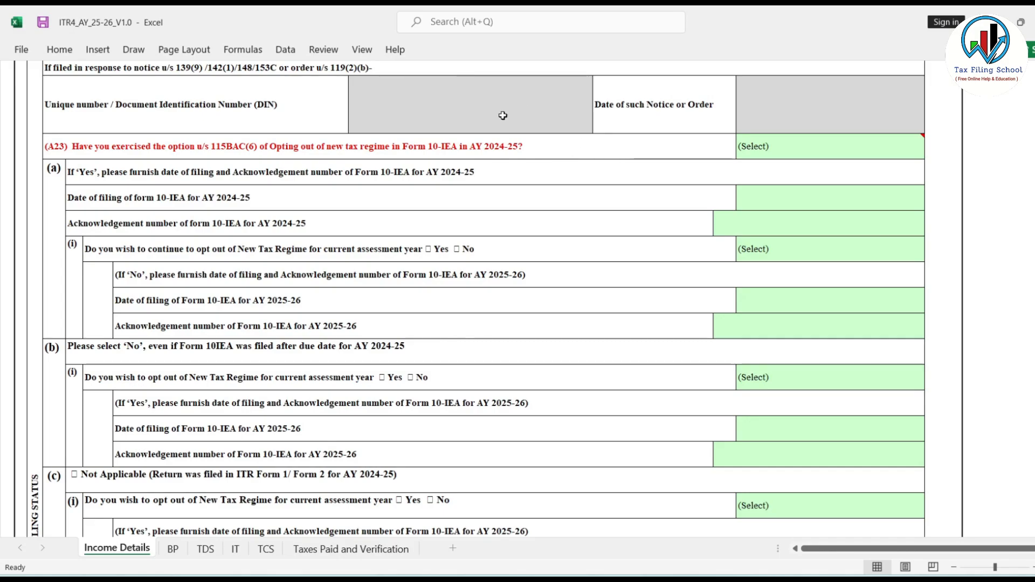
{"action": "left_click", "coordinate": [817, 151]}
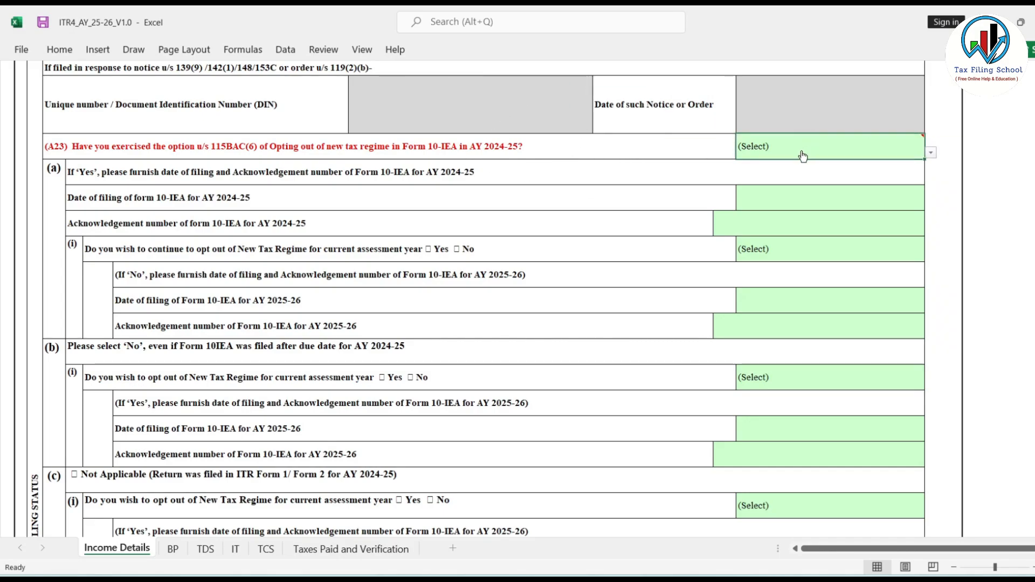
{"action": "left_click", "coordinate": [932, 155]}
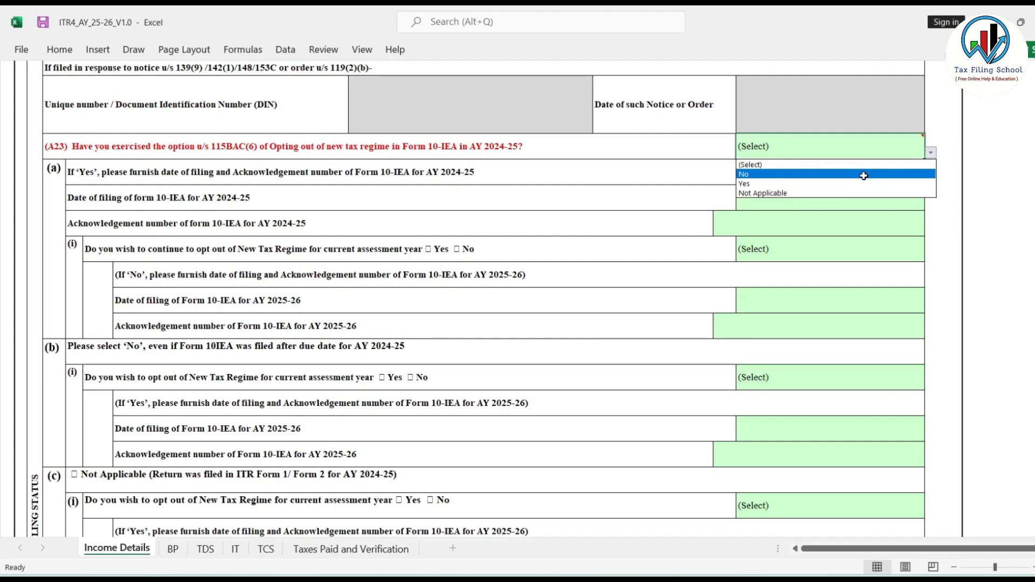
{"action": "left_click", "coordinate": [833, 183]}
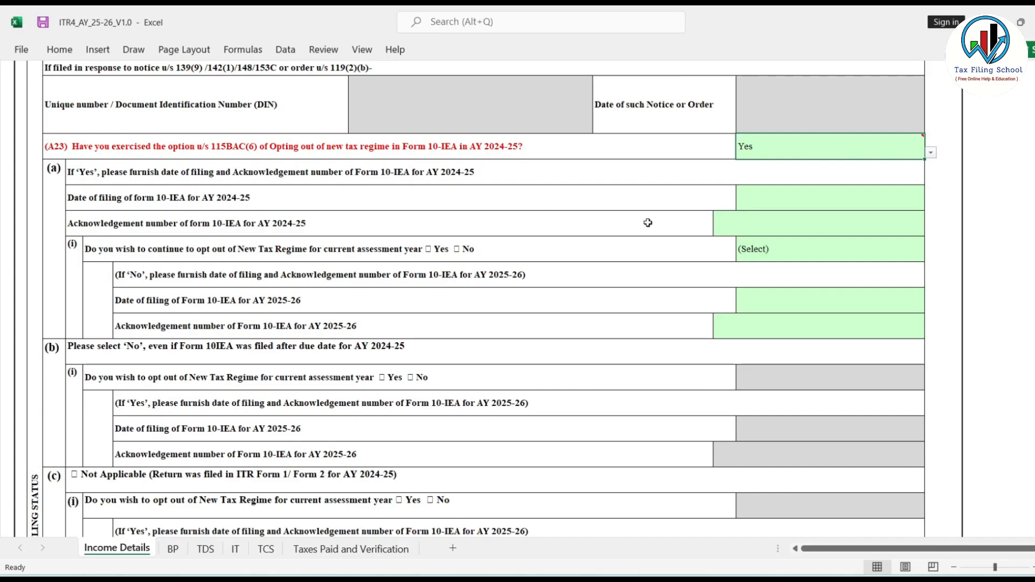
Set question A23 to No and answer the opt-out question for the current assessment year in part (b) with No.
{"action": "left_click", "coordinate": [931, 153]}
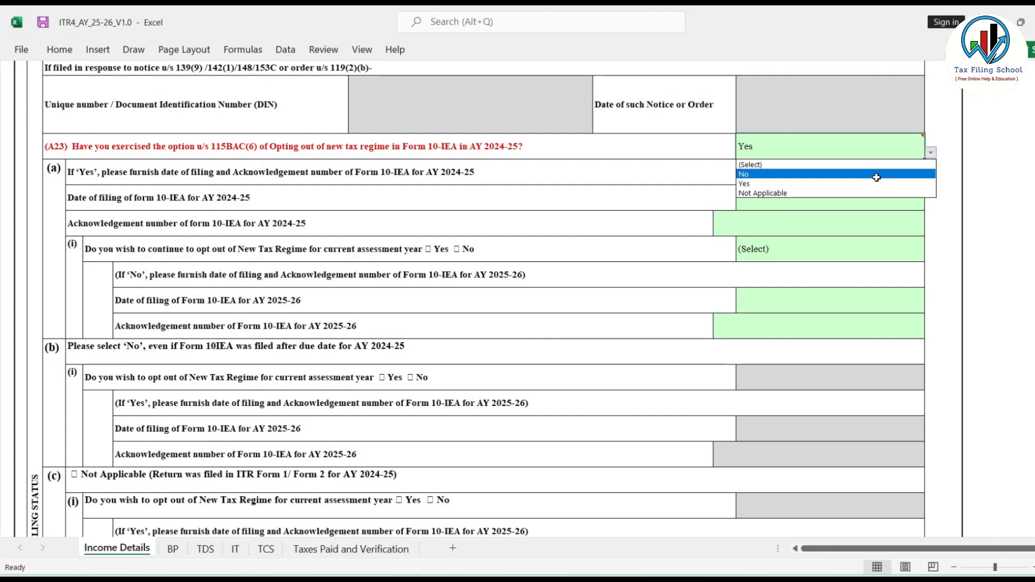
{"action": "left_click", "coordinate": [792, 174]}
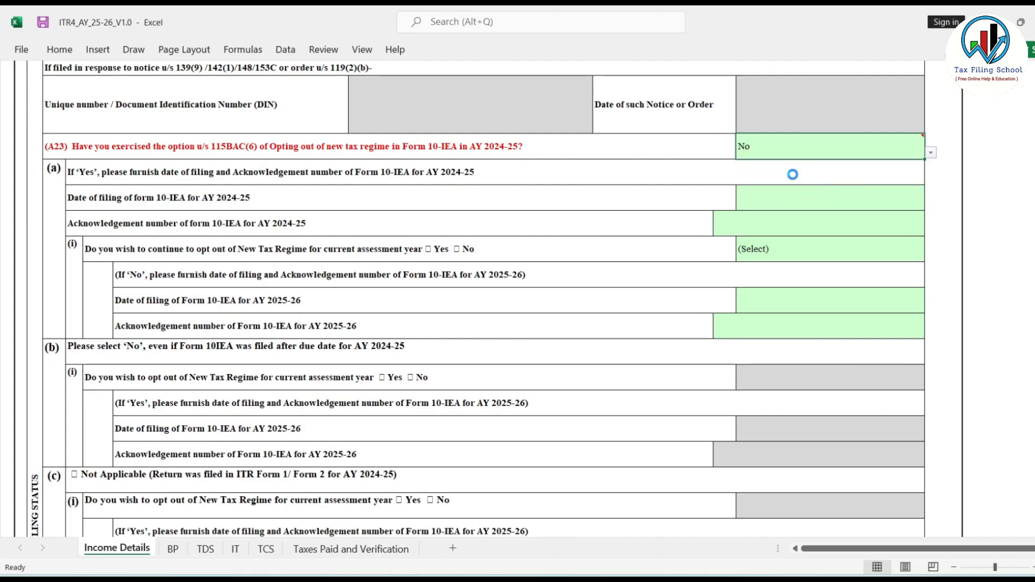
{"action": "scroll", "coordinate": [792, 174], "scroll_direction": "down", "scroll_amount": 2}
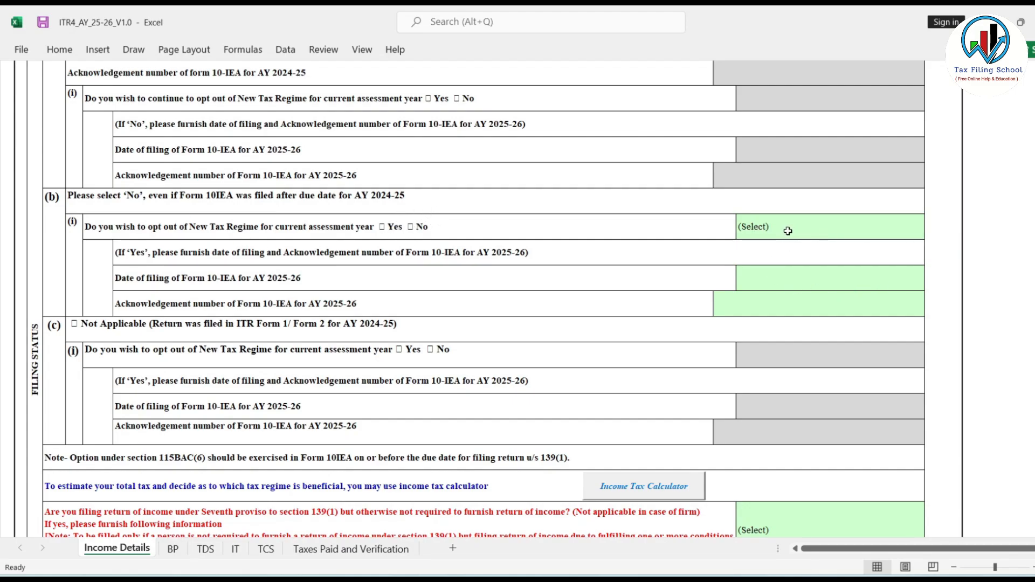
{"action": "left_click", "coordinate": [830, 229]}
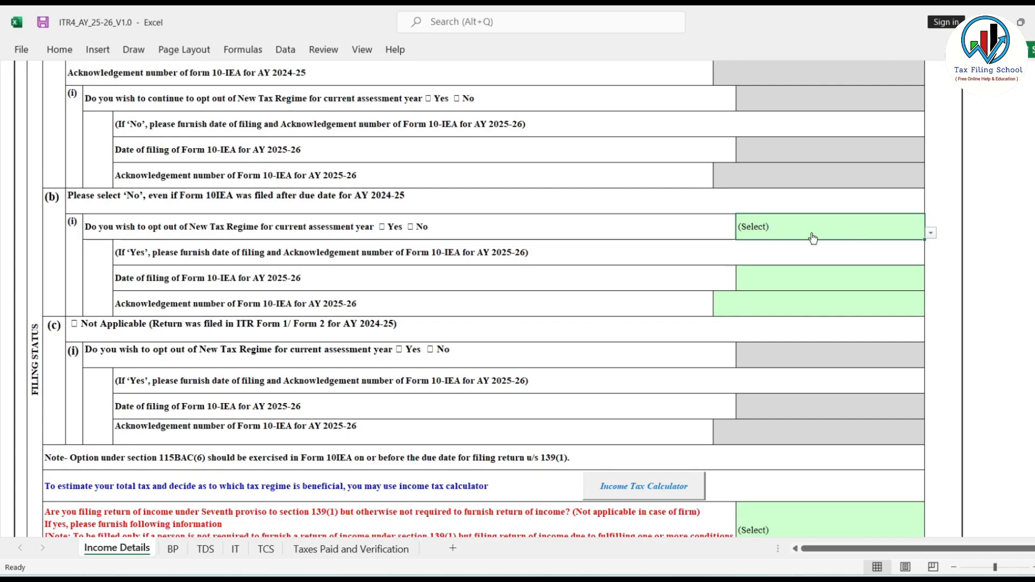
{"action": "left_click", "coordinate": [931, 233]}
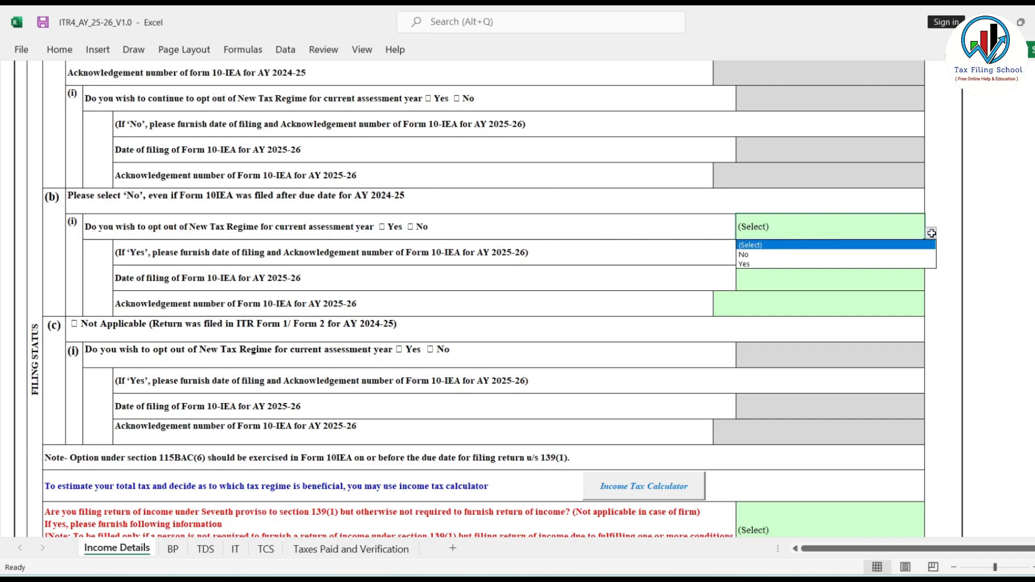
{"action": "left_click", "coordinate": [756, 256]}
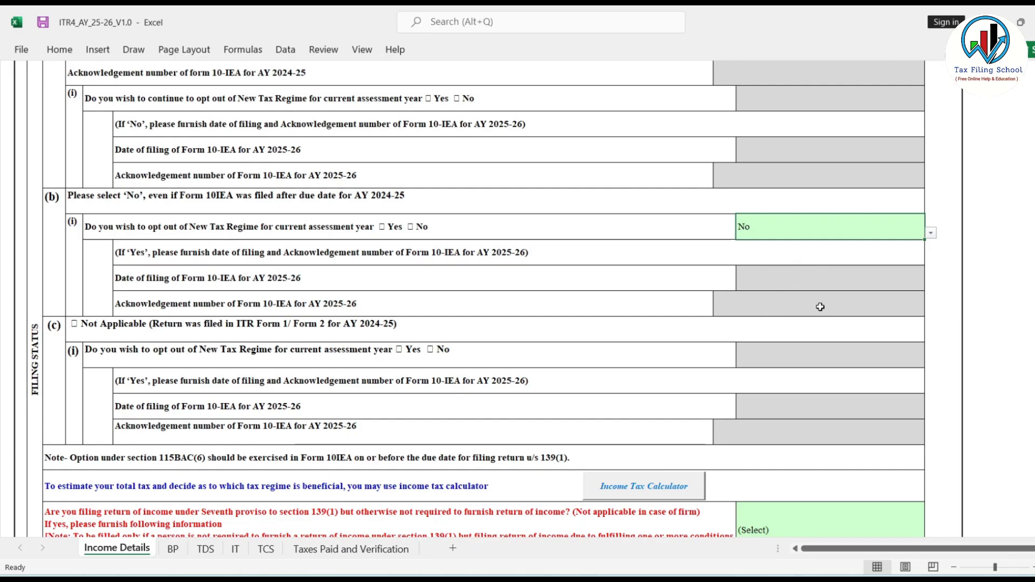
Answer the question about filing under the Seventh proviso to section 139(1) with No.
{"action": "scroll", "coordinate": [777, 305], "scroll_direction": "down", "scroll_amount": 5}
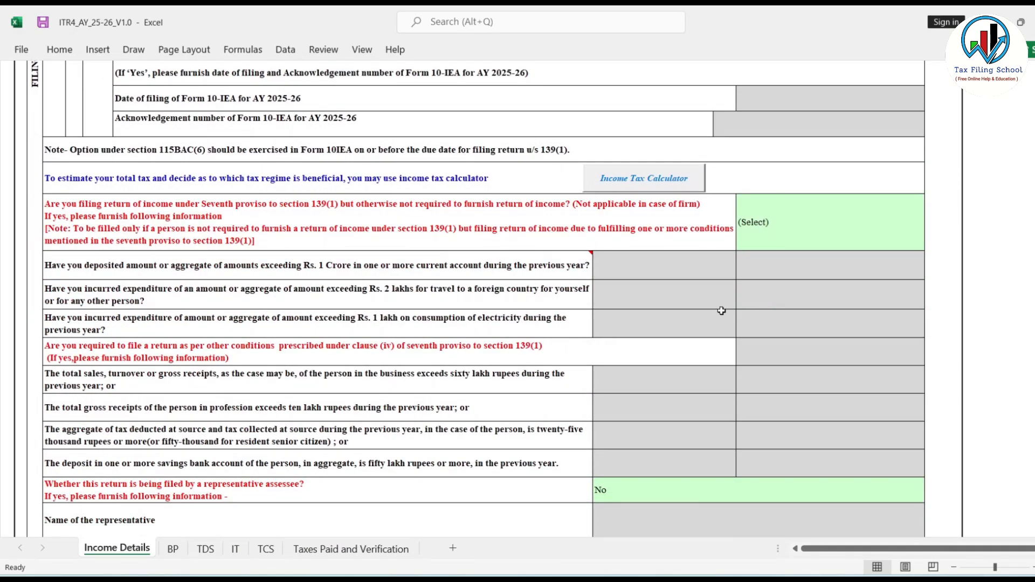
{"action": "scroll", "coordinate": [697, 317], "scroll_direction": "down", "scroll_amount": 1}
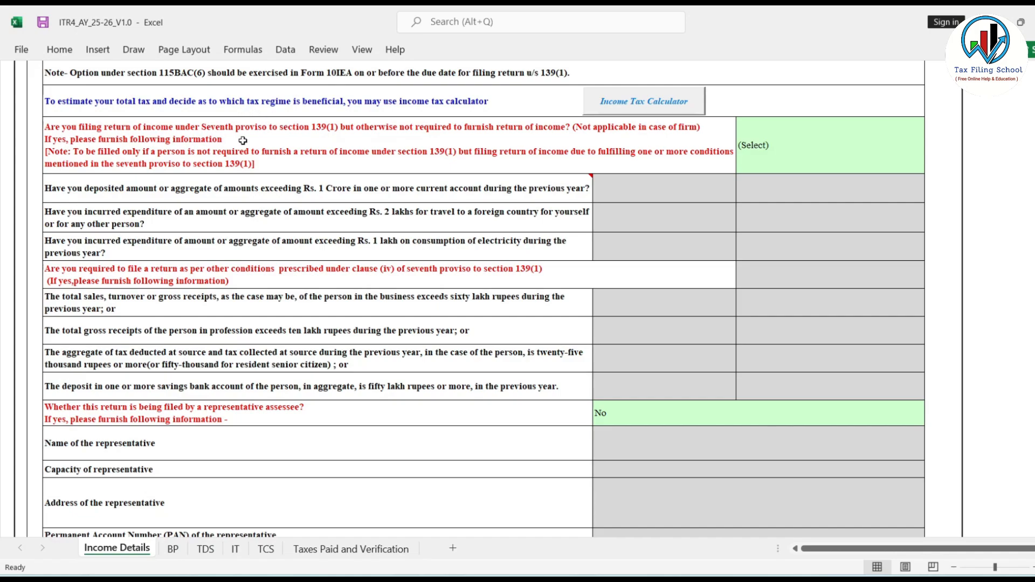
{"action": "left_click_drag", "start_coordinate": [349, 188], "coordinate": [376, 385]}
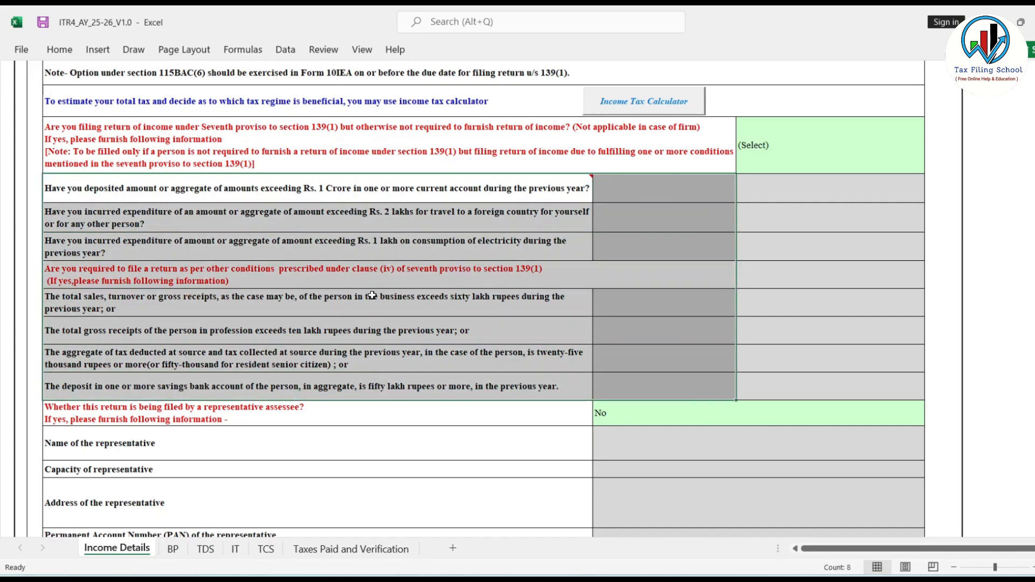
{"action": "left_click", "coordinate": [371, 185]}
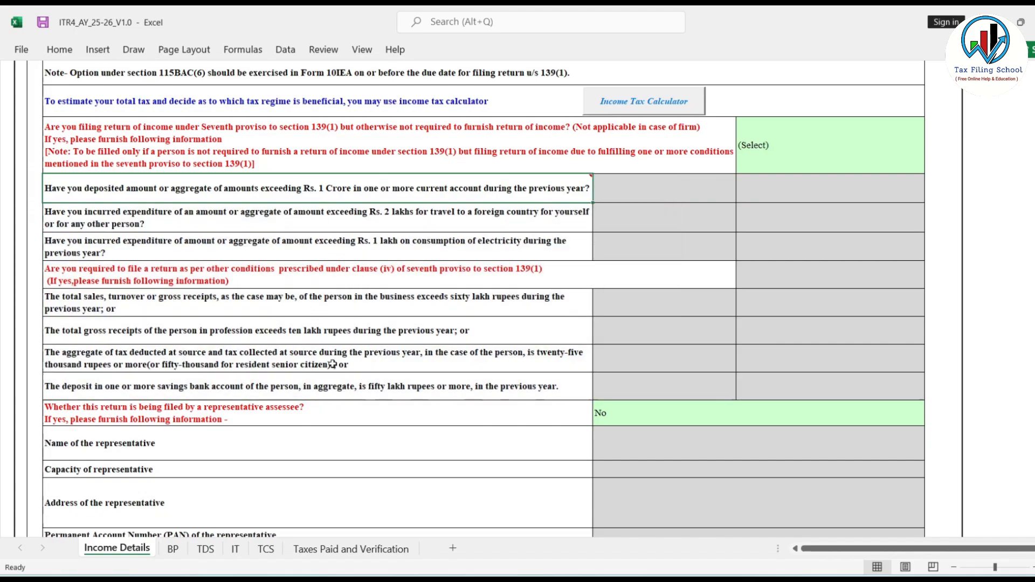
{"action": "left_click", "coordinate": [772, 164]}
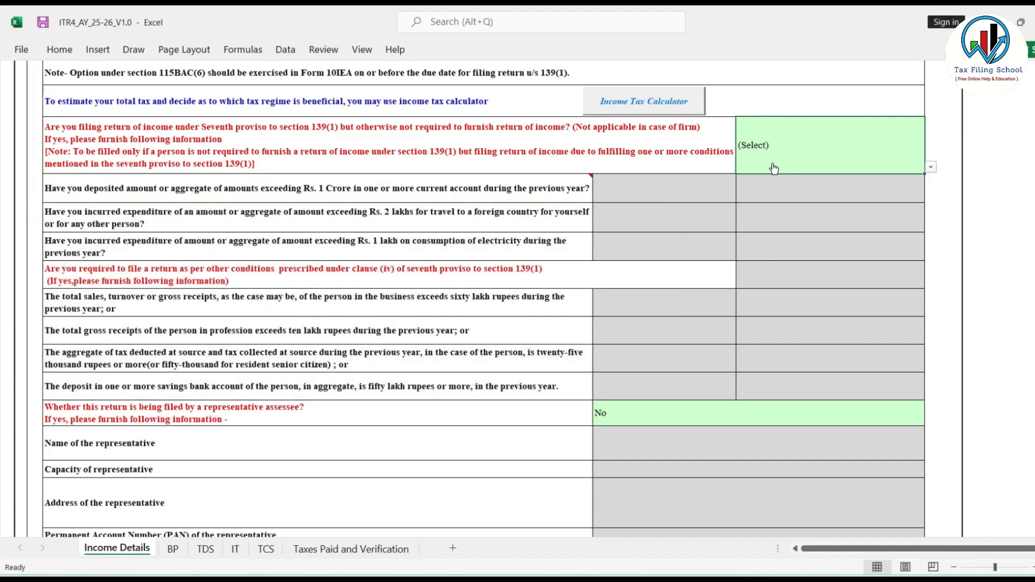
{"action": "mouse_move", "coordinate": [349, 186]}
{"action": "left_click", "coordinate": [931, 167]}
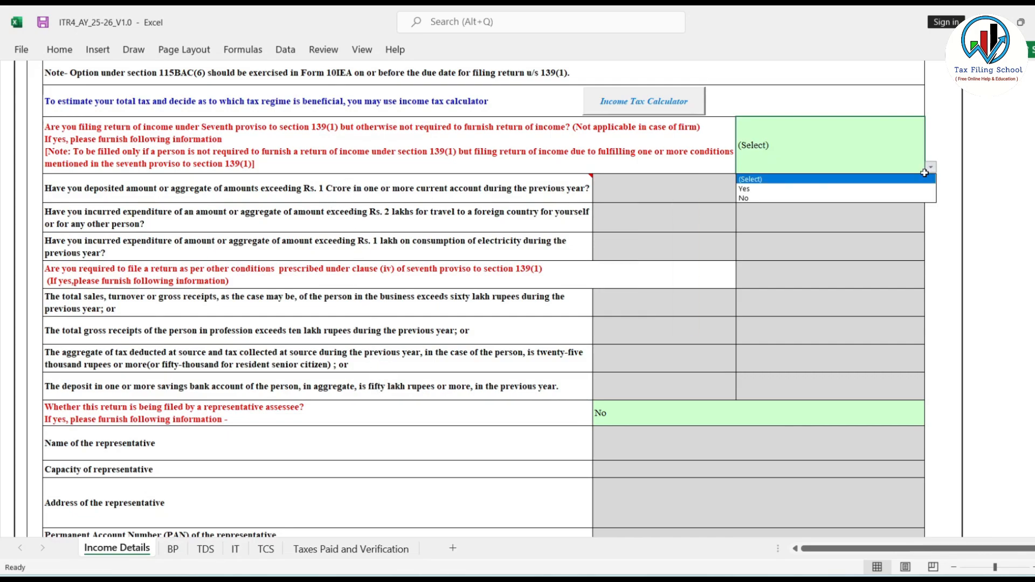
{"action": "left_click", "coordinate": [758, 199]}
Review the representative assessee answer and the business and salary income rows in Part B, Gross Total Income.
{"action": "scroll", "coordinate": [774, 285], "scroll_direction": "down", "scroll_amount": 2}
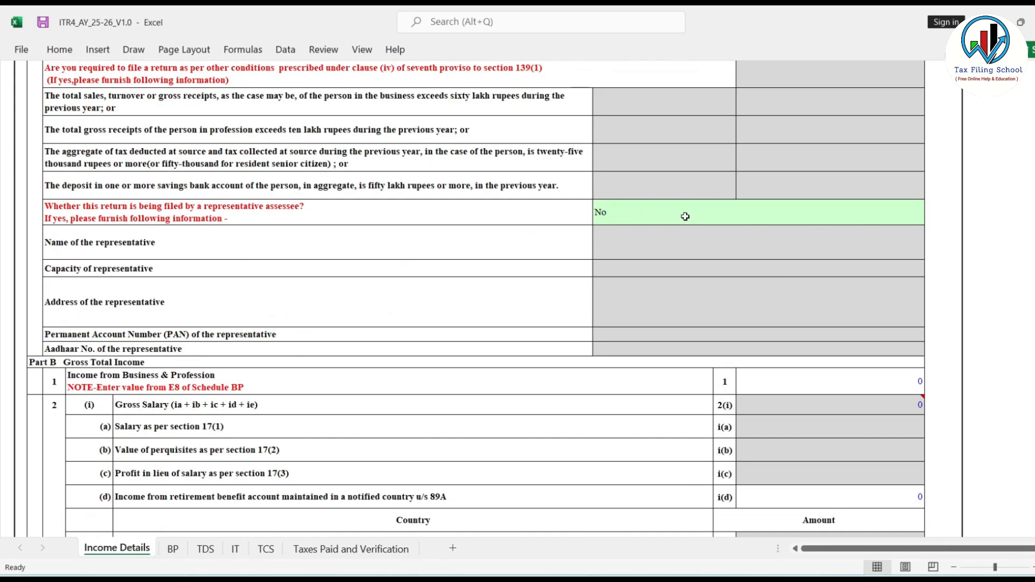
{"action": "left_click", "coordinate": [763, 215]}
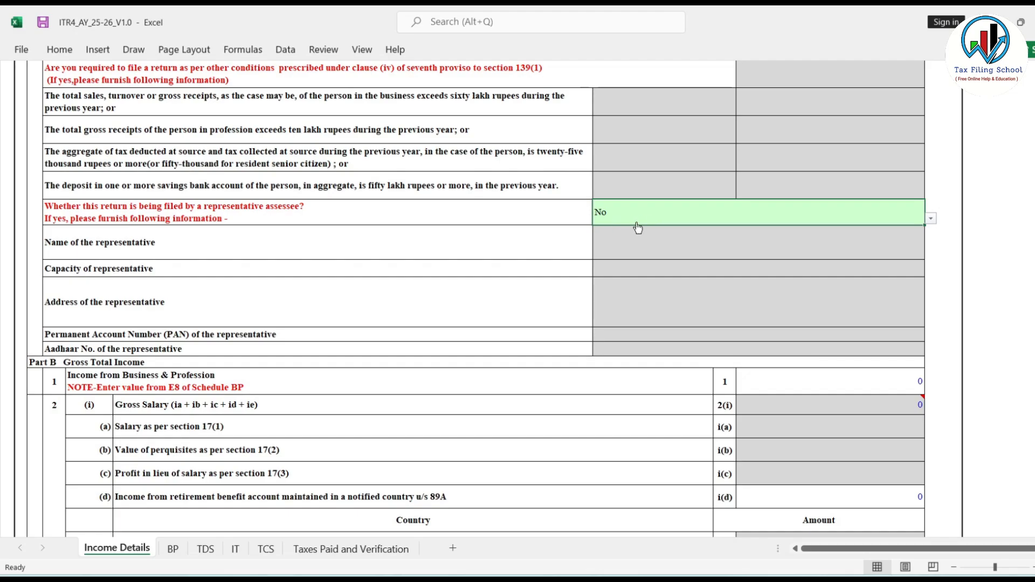
{"action": "scroll", "coordinate": [638, 228], "scroll_direction": "down", "scroll_amount": 3}
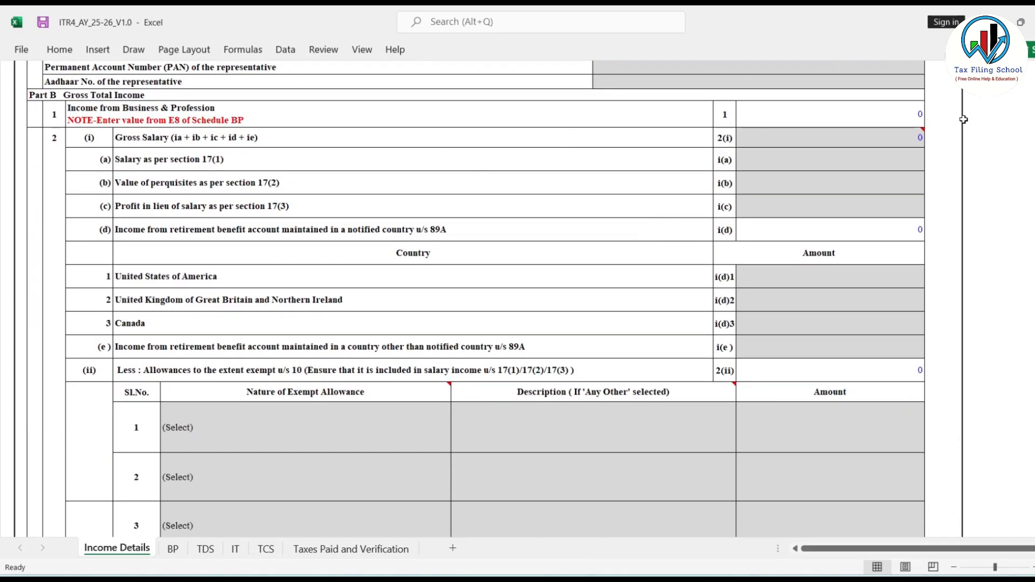
{"action": "left_click", "coordinate": [854, 116]}
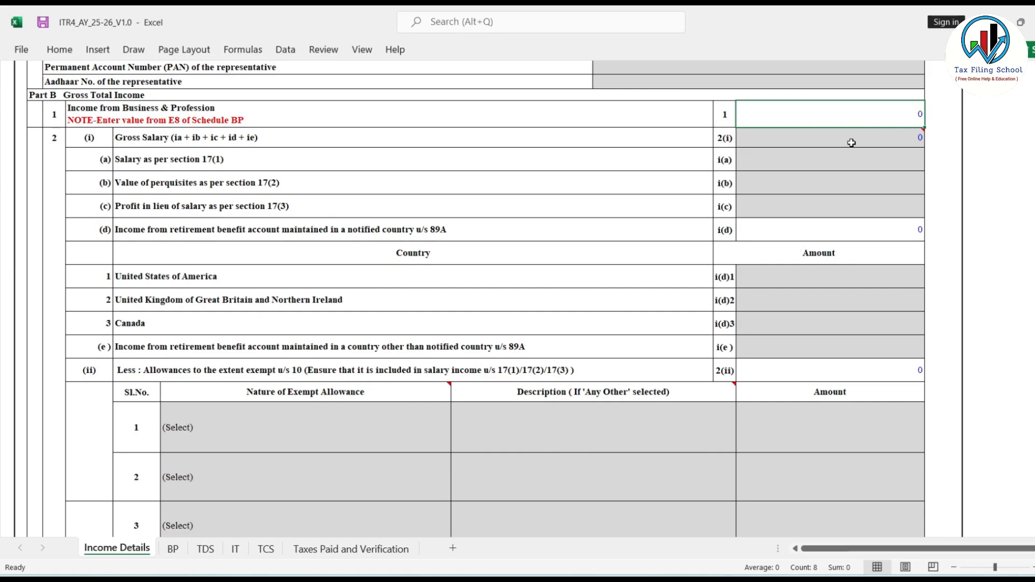
{"action": "mouse_move", "coordinate": [849, 138]}
{"action": "left_click_drag", "start_coordinate": [849, 137], "coordinate": [861, 203]}
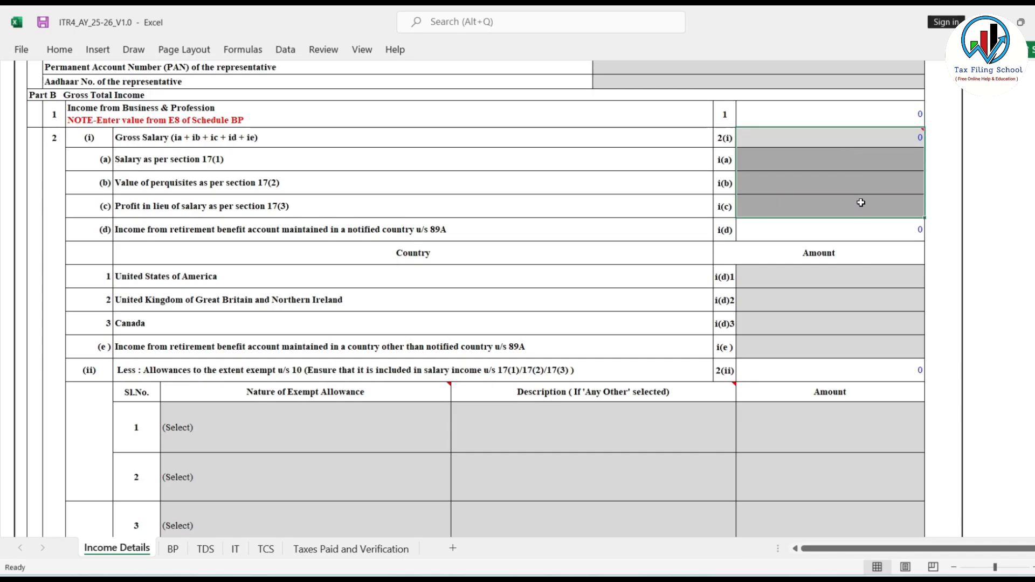
{"action": "left_click", "coordinate": [839, 137]}
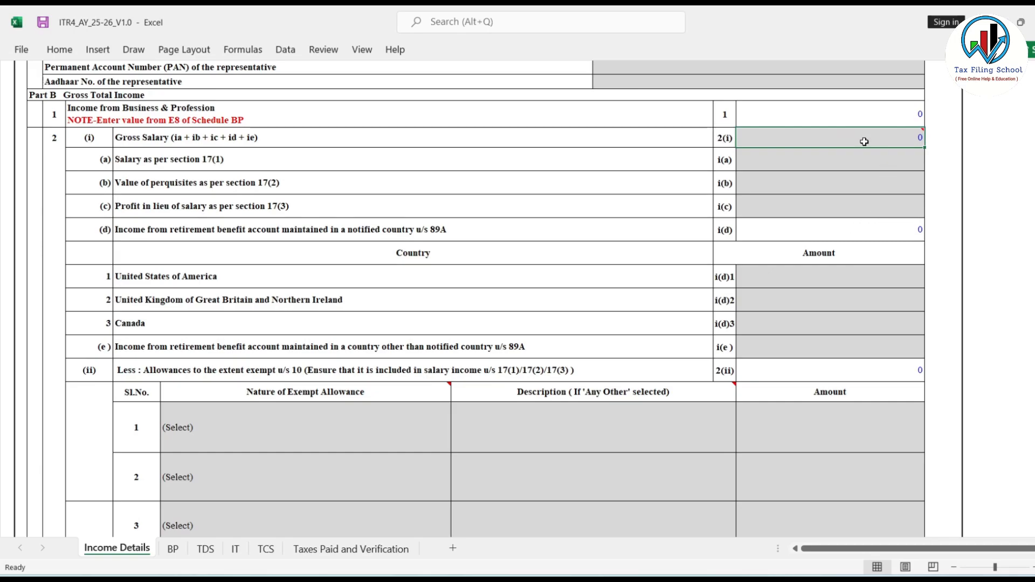
{"action": "scroll", "coordinate": [833, 175], "scroll_direction": "down", "scroll_amount": 1}
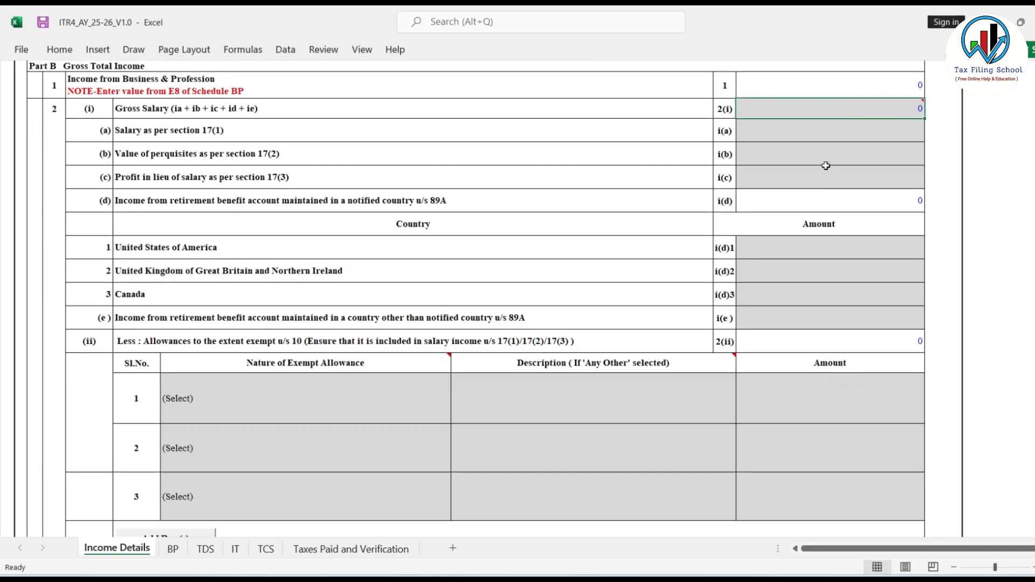
{"action": "scroll", "coordinate": [840, 215], "scroll_direction": "down", "scroll_amount": 3}
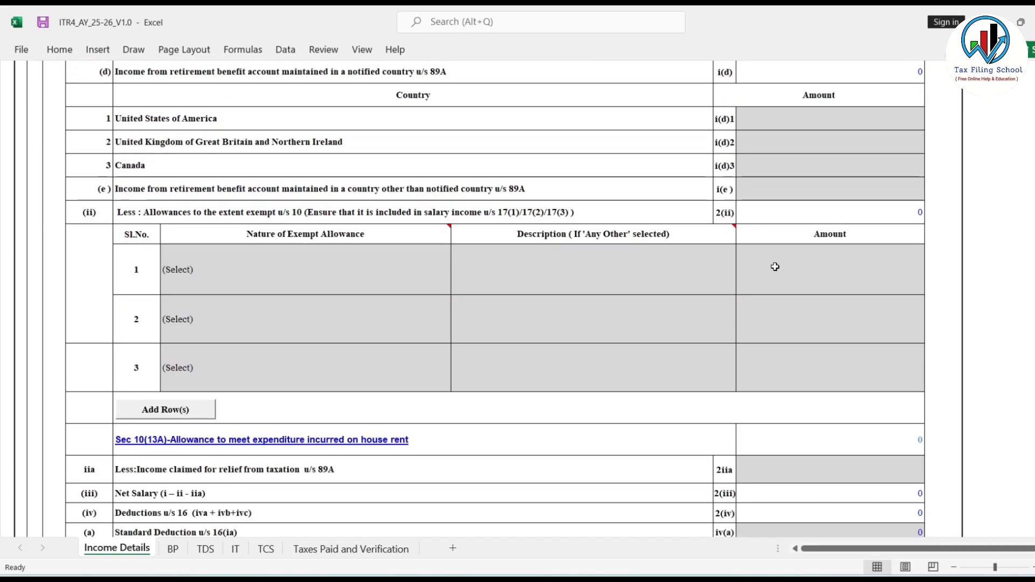
{"action": "scroll", "coordinate": [775, 267], "scroll_direction": "down", "scroll_amount": 2}
{"action": "scroll", "coordinate": [775, 266], "scroll_direction": "down", "scroll_amount": 3}
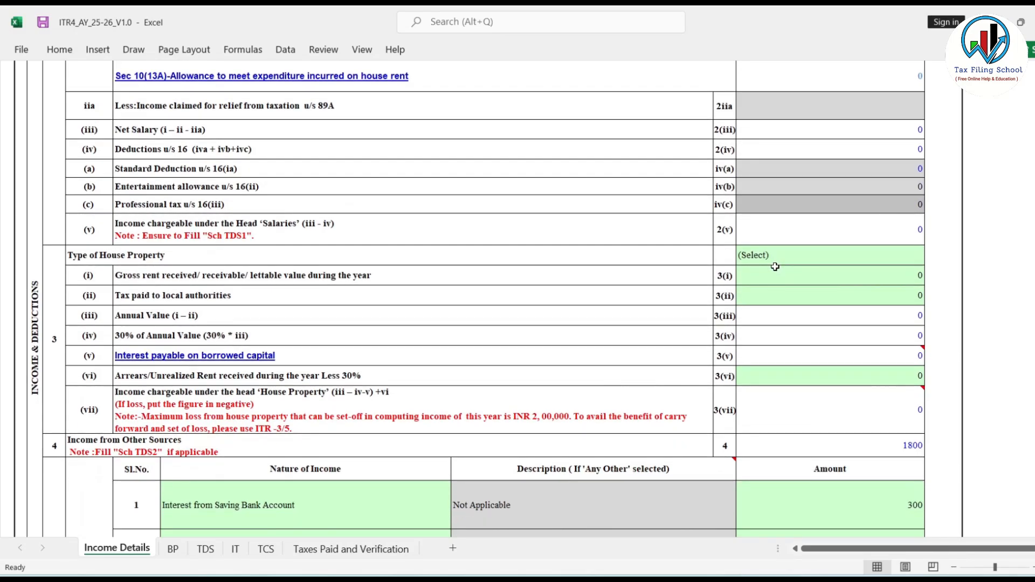
Set the Type of House Property to Let Out, view the Schedule 24(b) sheet and return to Income Details.
{"action": "scroll", "coordinate": [807, 257], "scroll_direction": "down", "scroll_amount": 1}
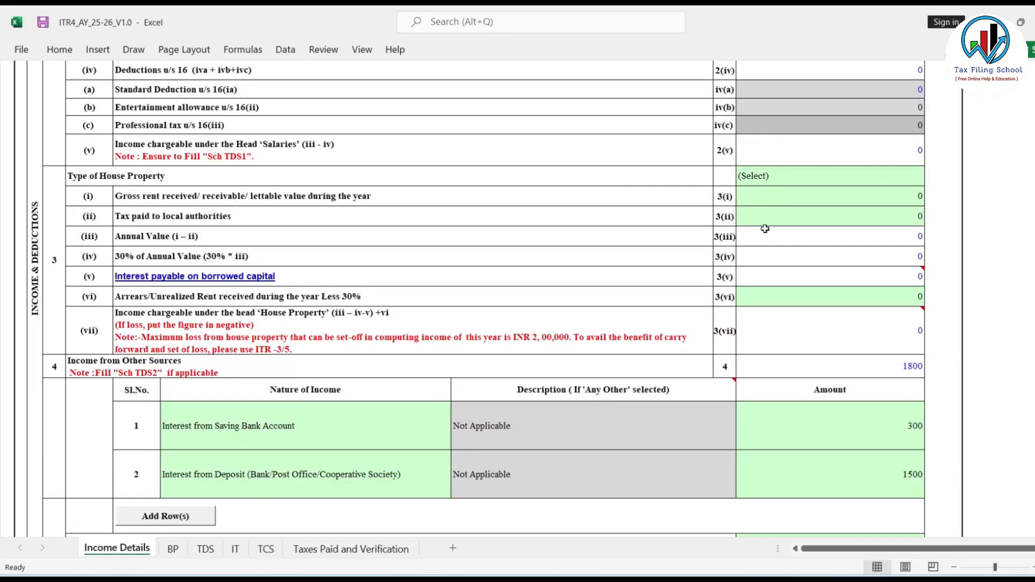
{"action": "mouse_move", "coordinate": [839, 276]}
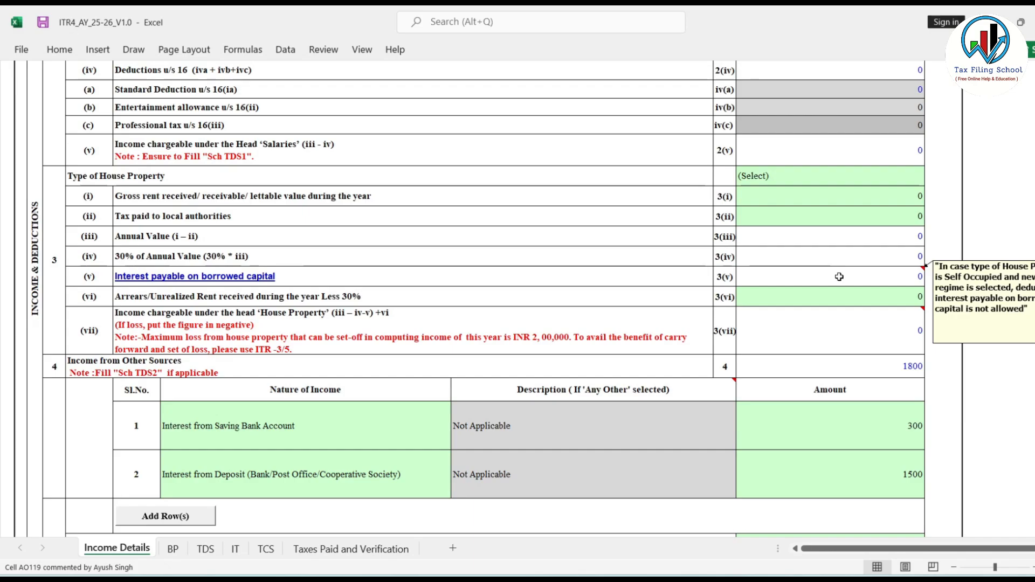
{"action": "left_click", "coordinate": [833, 181]}
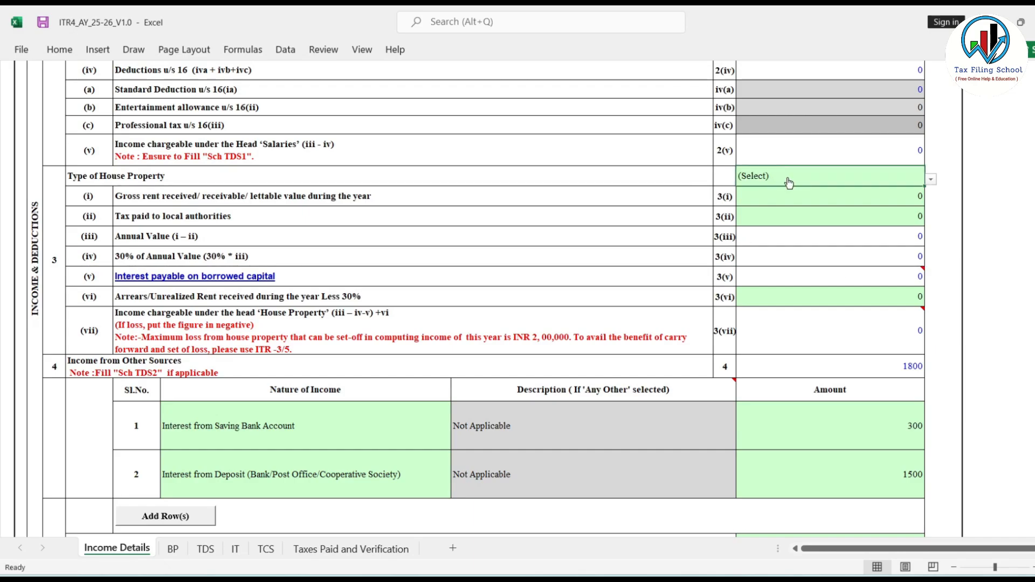
{"action": "left_click", "coordinate": [932, 180]}
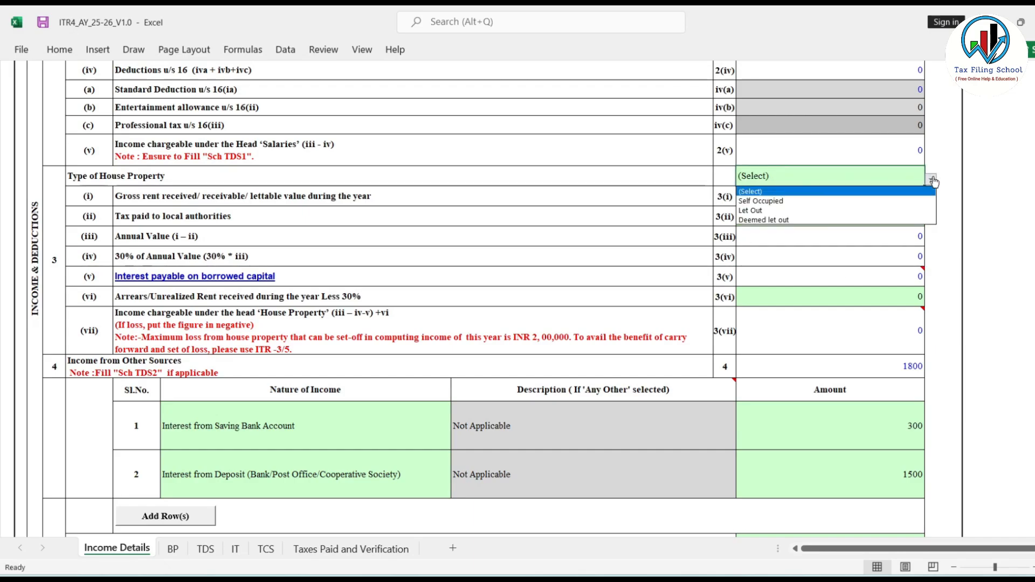
{"action": "left_click", "coordinate": [780, 210]}
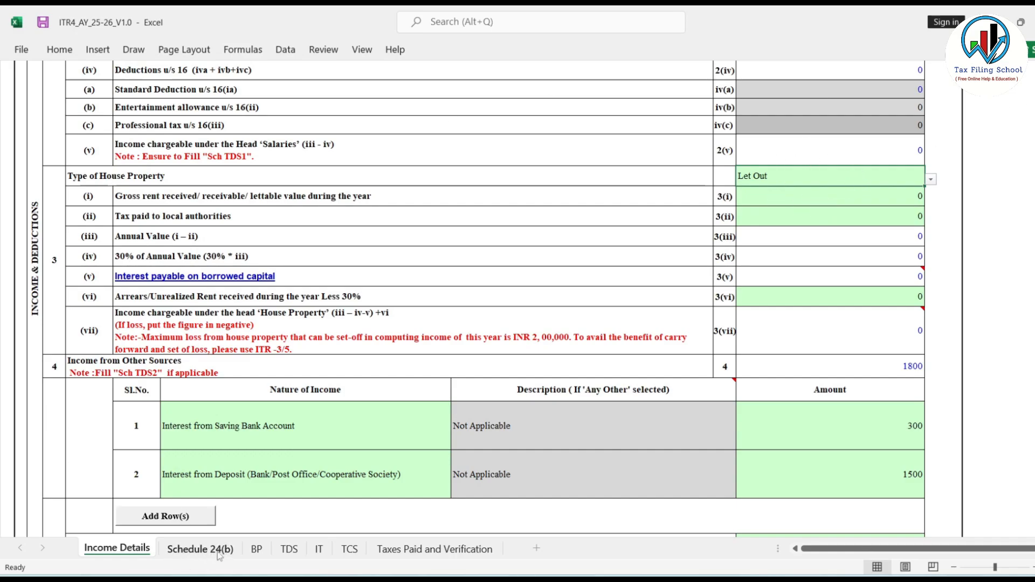
{"action": "left_click", "coordinate": [201, 549]}
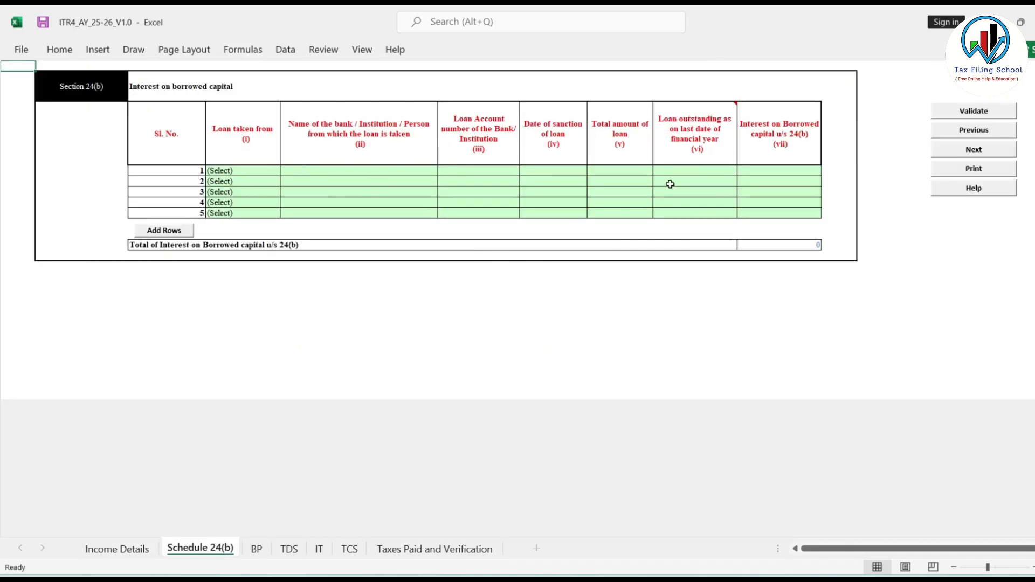
{"action": "left_click", "coordinate": [117, 549]}
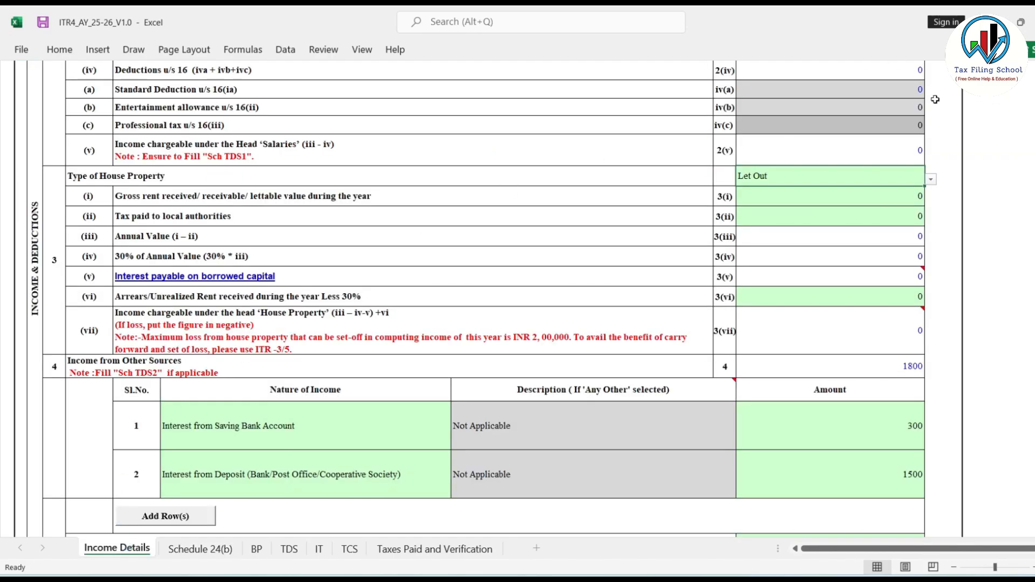
Try Self Occupied as the Type of House Property, dismiss the alert and reset the field to (Select).
{"action": "left_click", "coordinate": [932, 182]}
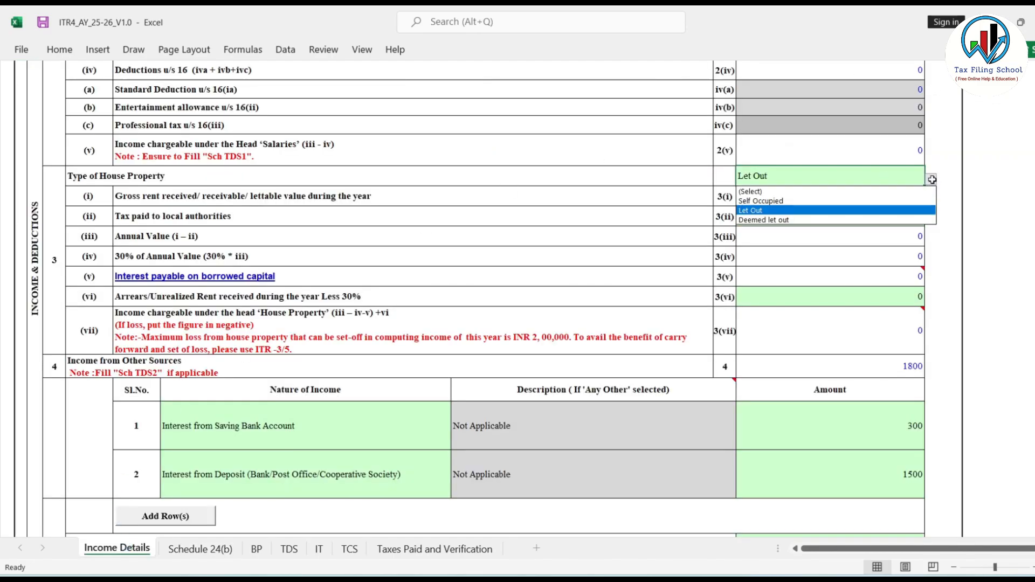
{"action": "left_click", "coordinate": [815, 201]}
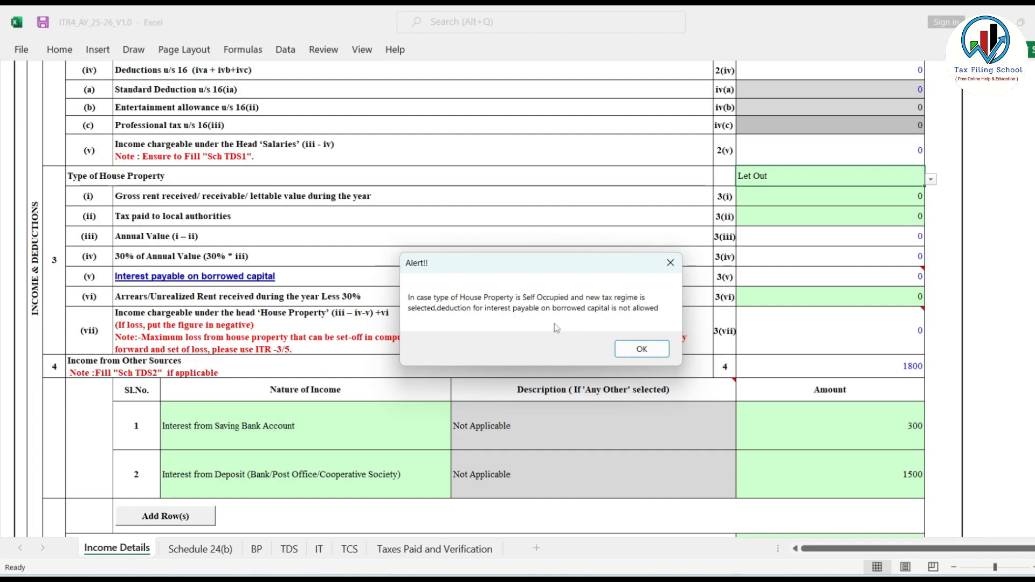
{"action": "left_click", "coordinate": [642, 349]}
{"action": "left_click", "coordinate": [931, 179]}
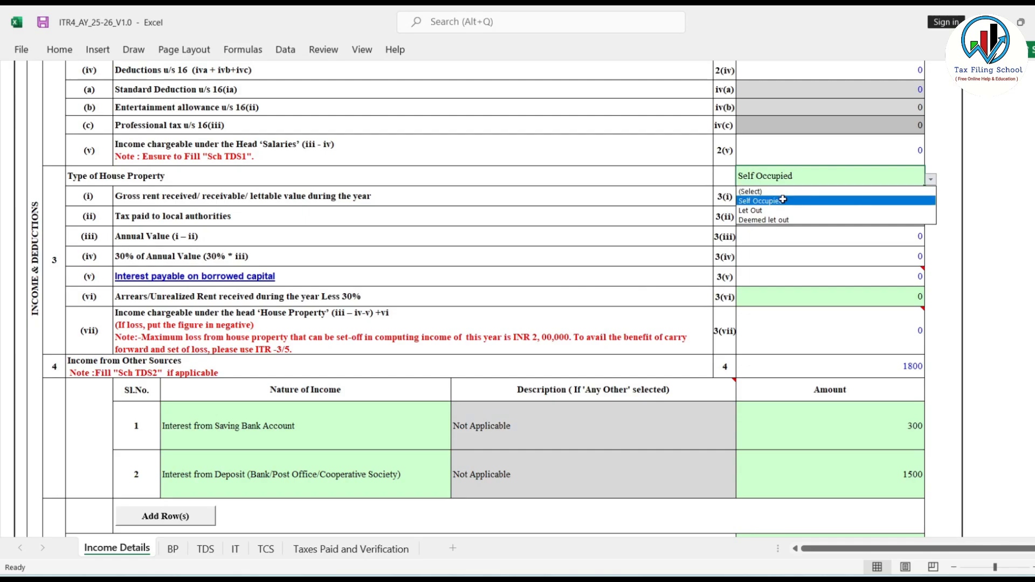
{"action": "left_click", "coordinate": [779, 192]}
Add one row below row 2 of the Income from Other Sources table and browse its Nature of Income options.
{"action": "scroll", "coordinate": [839, 208], "scroll_direction": "down", "scroll_amount": 1}
{"action": "scroll", "coordinate": [839, 208], "scroll_direction": "down", "scroll_amount": 2}
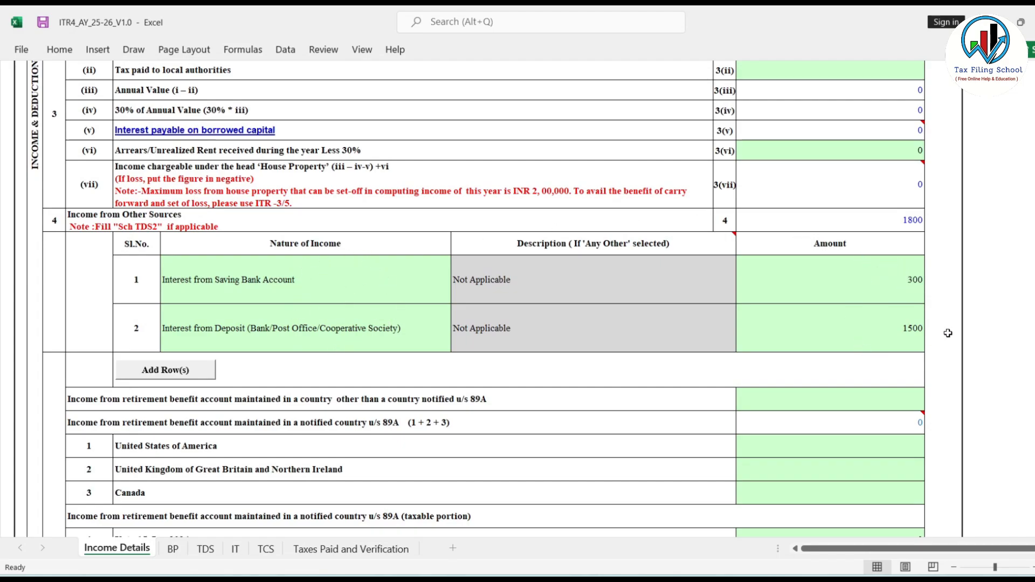
{"action": "left_click", "coordinate": [439, 293]}
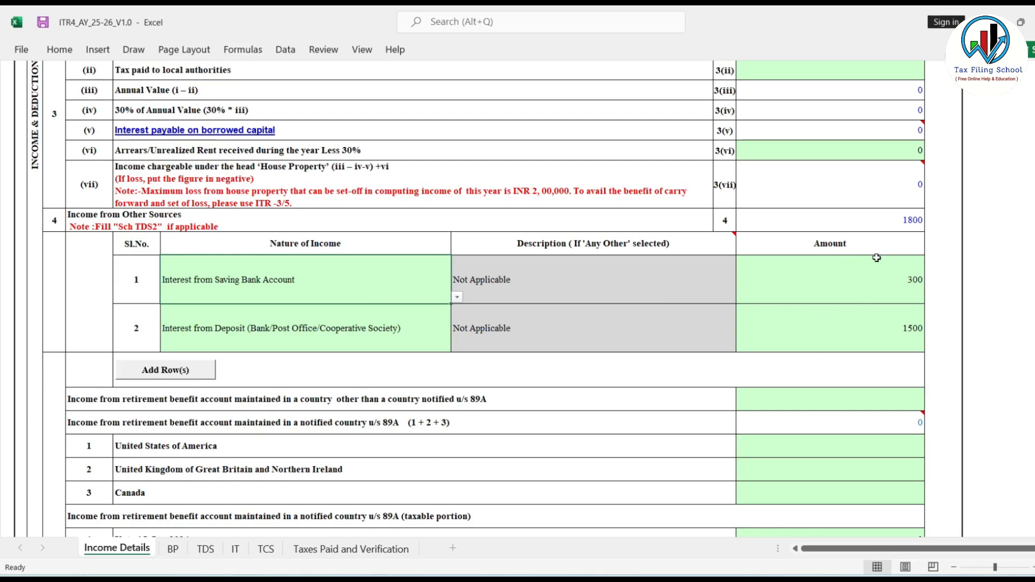
{"action": "scroll", "coordinate": [820, 313], "scroll_direction": "down", "scroll_amount": 1}
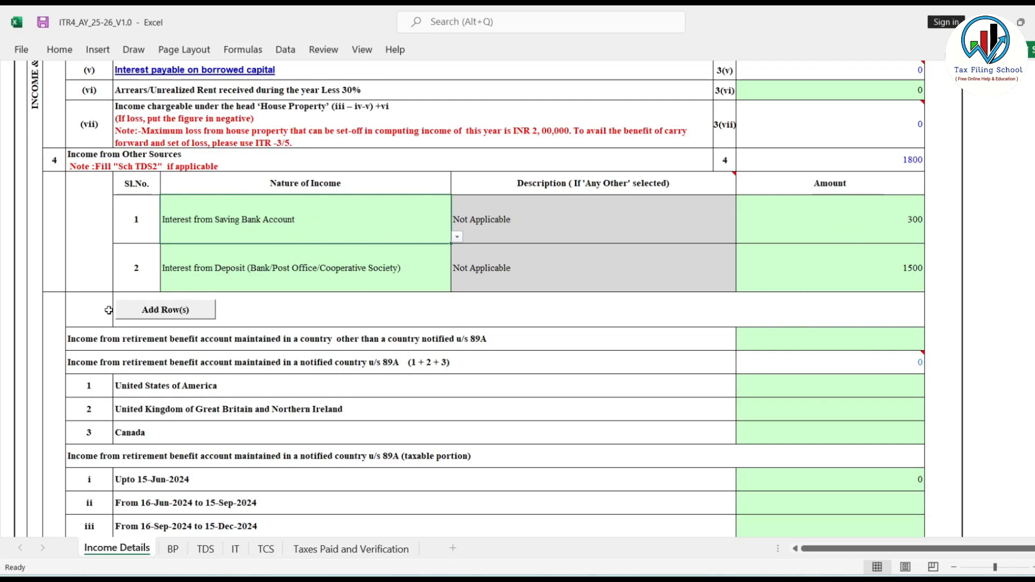
{"action": "left_click", "coordinate": [168, 311]}
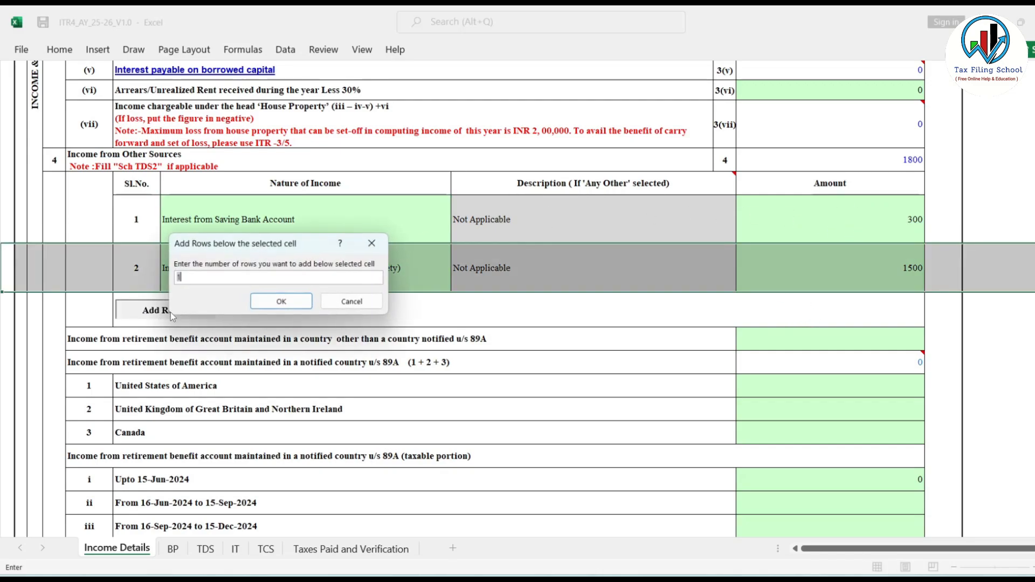
{"action": "left_click", "coordinate": [282, 302]}
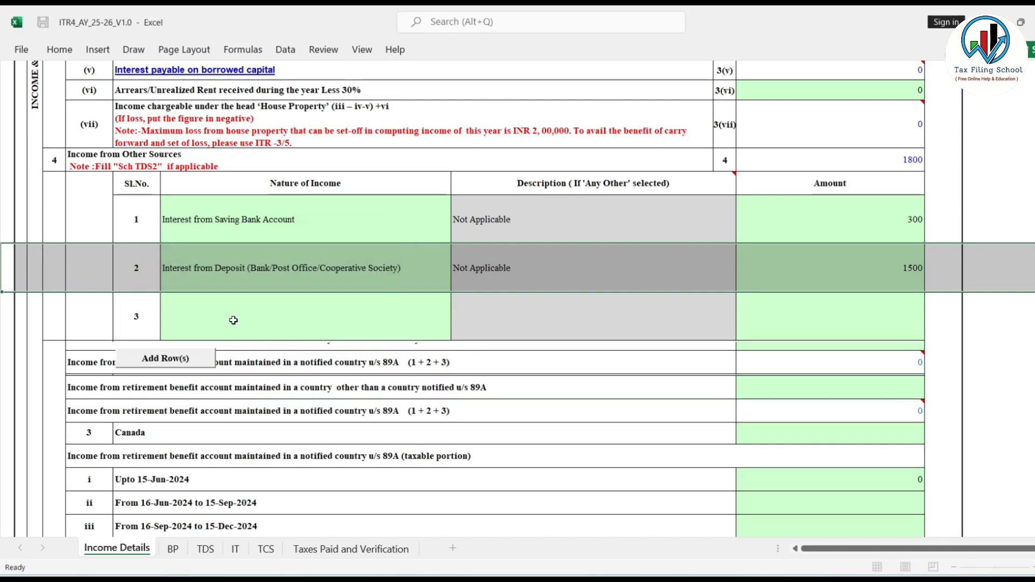
{"action": "left_click", "coordinate": [257, 324]}
{"action": "left_click", "coordinate": [457, 334]}
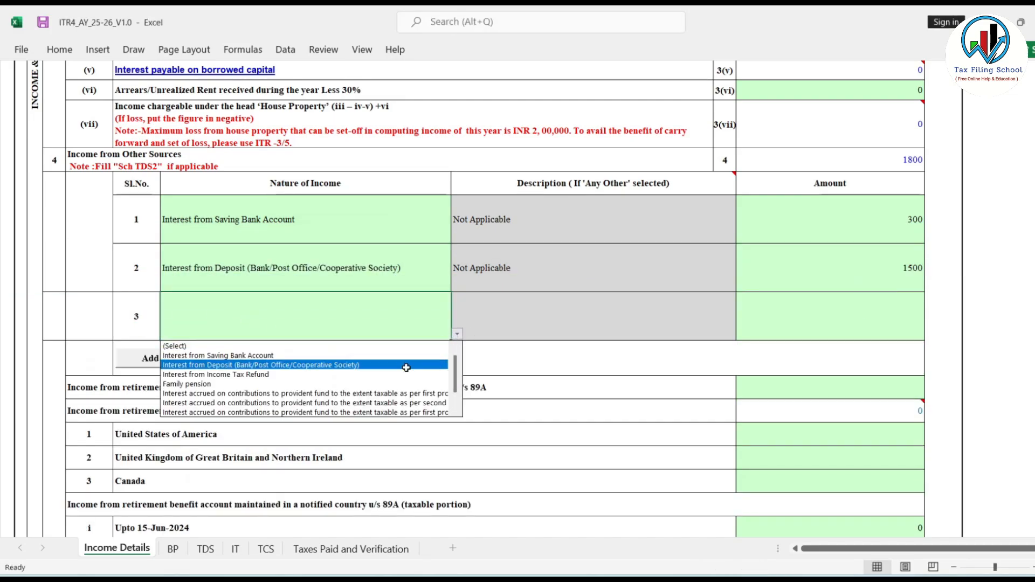
{"action": "scroll", "coordinate": [647, 264], "scroll_direction": "down", "scroll_amount": 5}
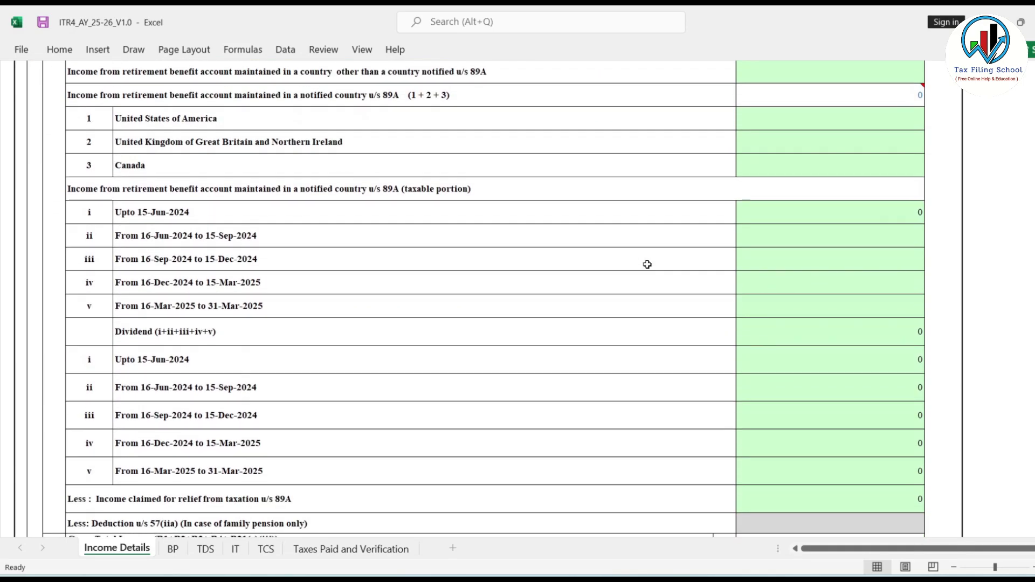
Review the dividend income total and its period-wise rows from Upto 15-Jun-2024 to 31-Mar-2025.
{"action": "scroll", "coordinate": [647, 264], "scroll_direction": "down", "scroll_amount": 3}
{"action": "left_click", "coordinate": [850, 194]}
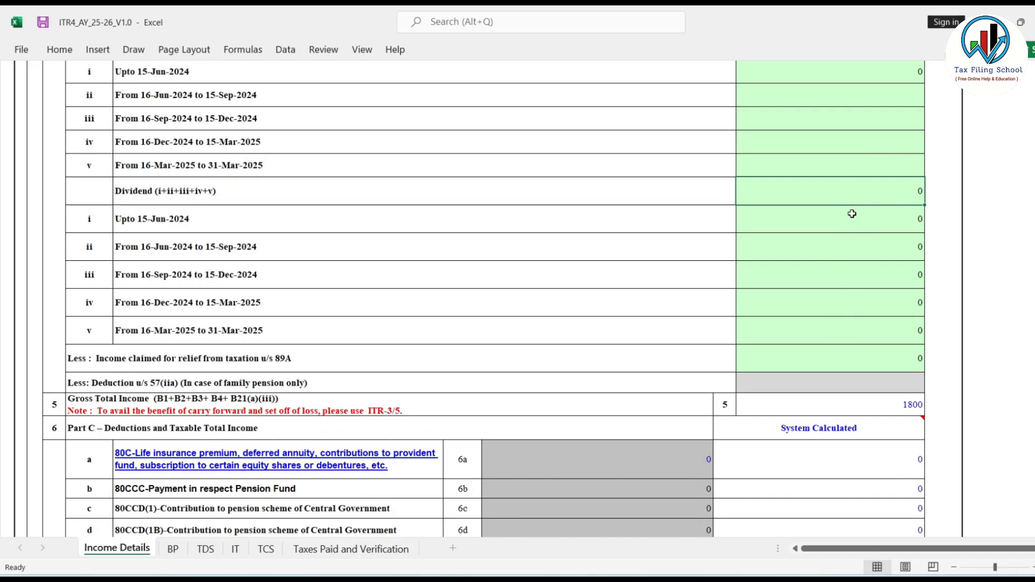
{"action": "left_click_drag", "start_coordinate": [832, 222], "coordinate": [857, 357]}
{"action": "left_click_drag", "start_coordinate": [198, 222], "coordinate": [232, 327]}
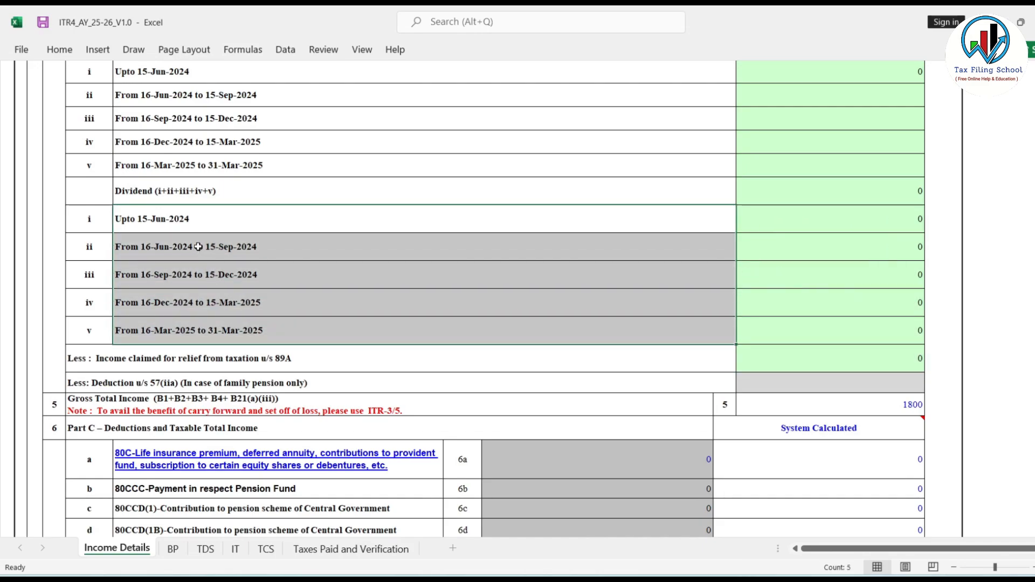
{"action": "left_click", "coordinate": [814, 223]}
{"action": "left_click", "coordinate": [812, 187]}
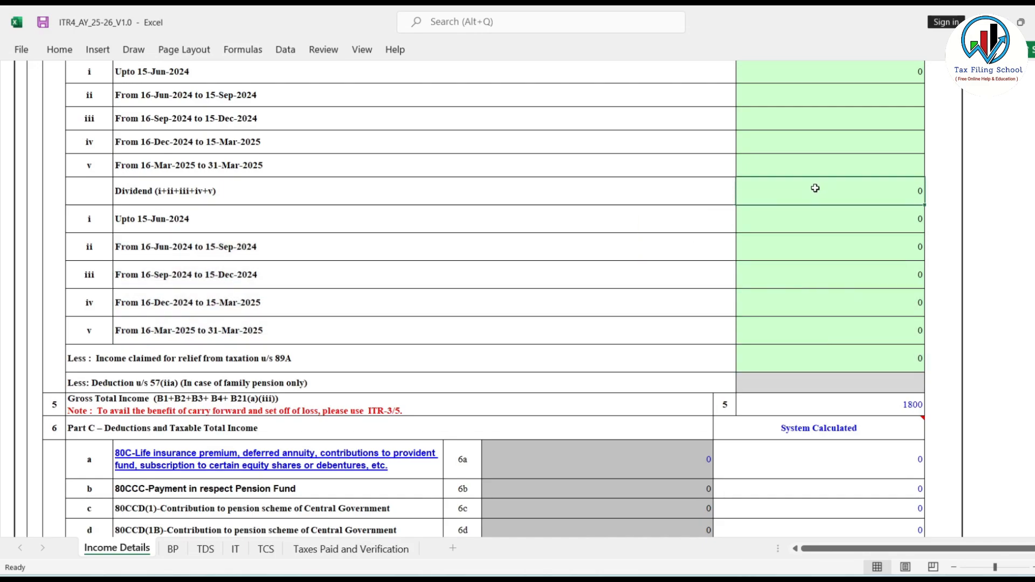
Enter 81 as the dividend income, with 81 allotted to the period Upto 15-Jun-2024.
{"action": "type", "text": "81"}
{"action": "key", "text": "Return"}
{"action": "scroll", "coordinate": [841, 307], "scroll_direction": "down", "scroll_amount": 3}
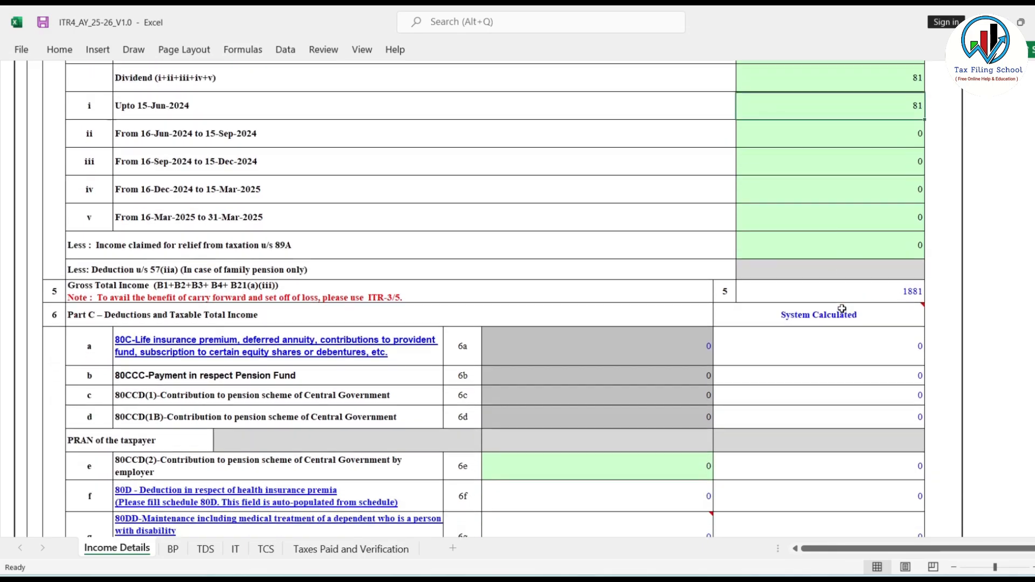
Review the Part C deductions from 80C to 80CCH and the Tax Computation section below them.
{"action": "scroll", "coordinate": [841, 309], "scroll_direction": "down", "scroll_amount": 2}
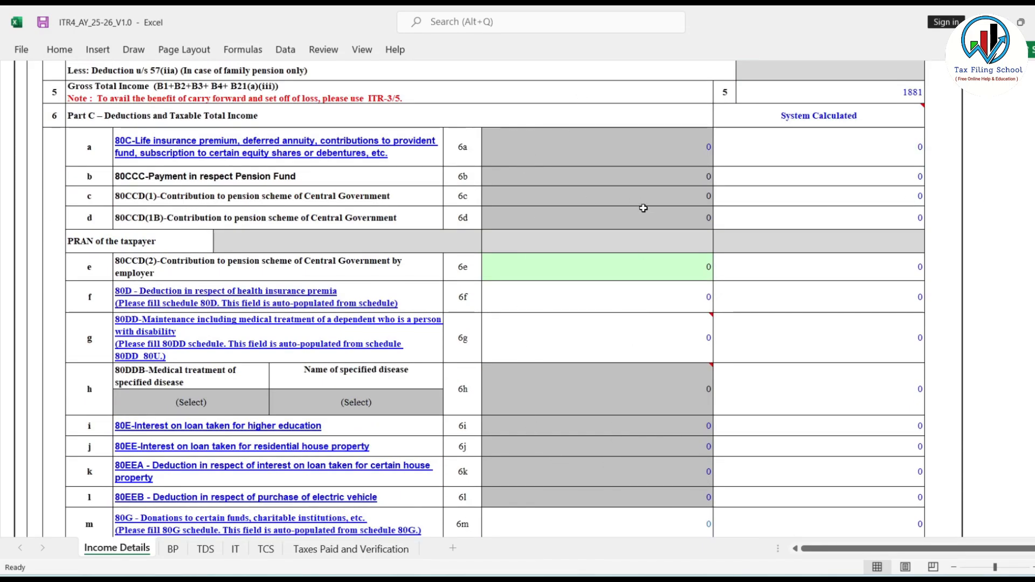
{"action": "left_click", "coordinate": [558, 273]}
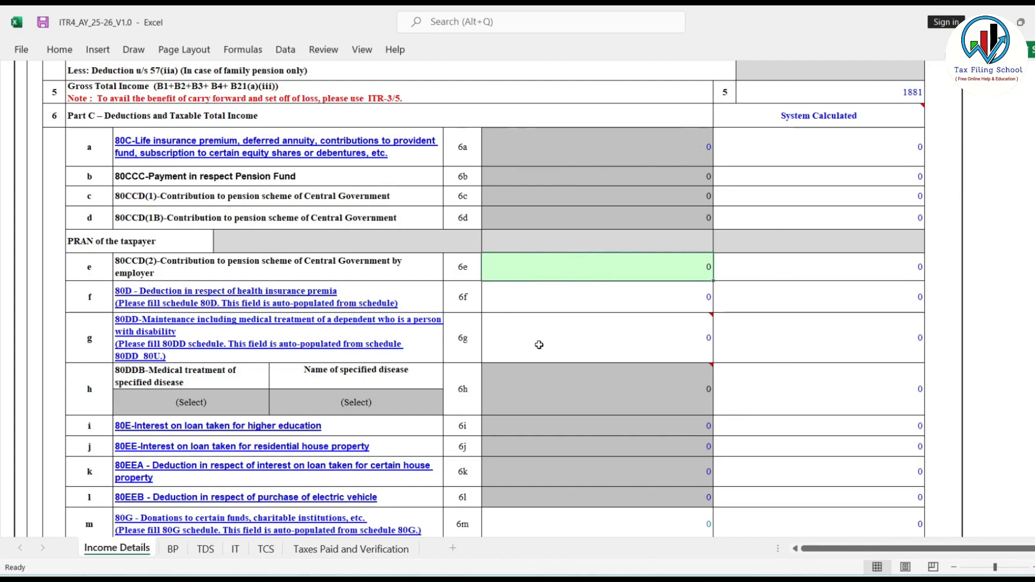
{"action": "mouse_move", "coordinate": [613, 359]}
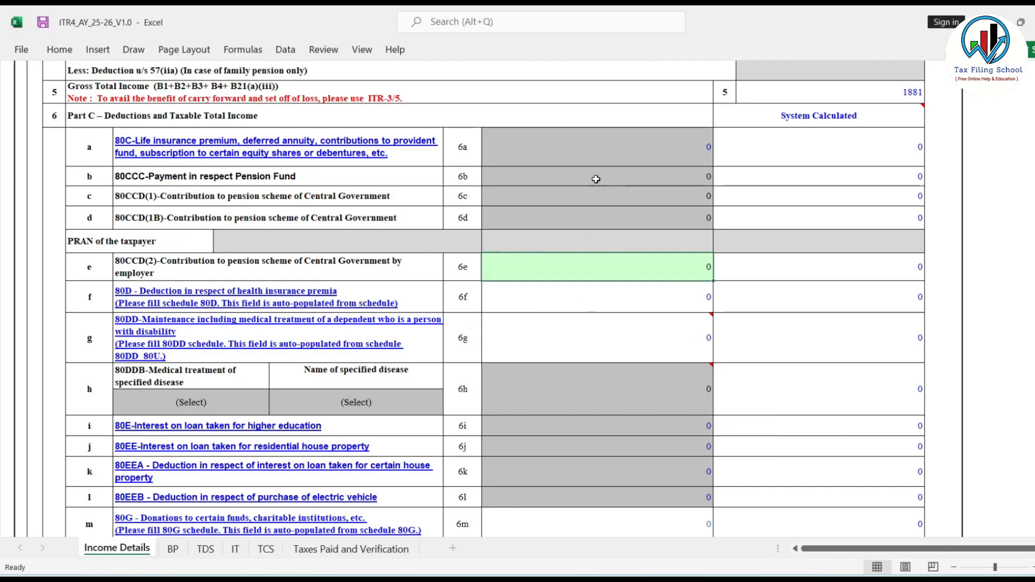
{"action": "scroll", "coordinate": [619, 416], "scroll_direction": "down", "scroll_amount": 2}
{"action": "scroll", "coordinate": [619, 415], "scroll_direction": "down", "scroll_amount": 3}
{"action": "scroll", "coordinate": [619, 415], "scroll_direction": "down", "scroll_amount": 2}
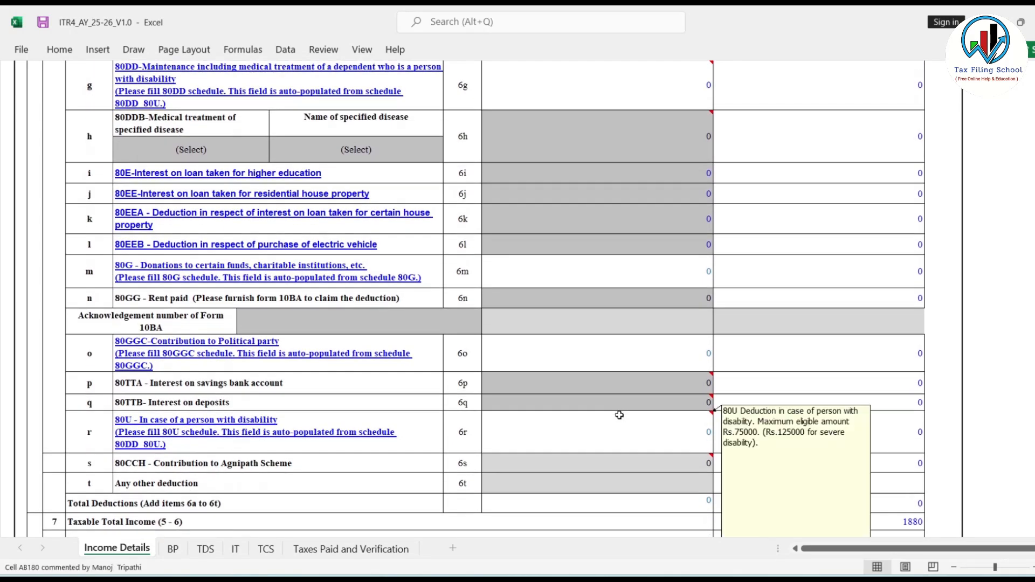
{"action": "scroll", "coordinate": [619, 416], "scroll_direction": "down", "scroll_amount": 3}
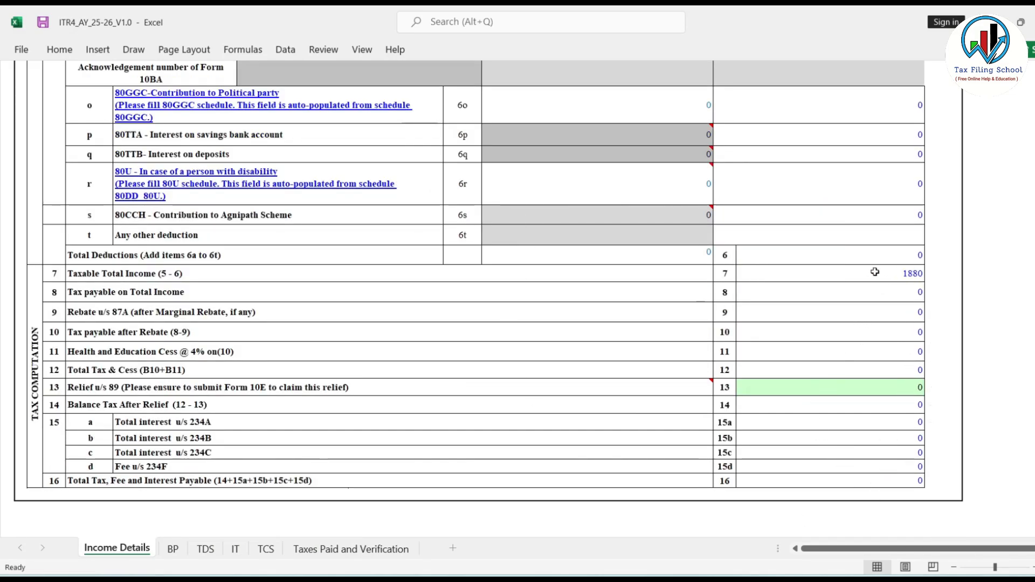
Validate the Income Details sheet and close the resulting alert.
{"action": "left_click", "coordinate": [943, 351]}
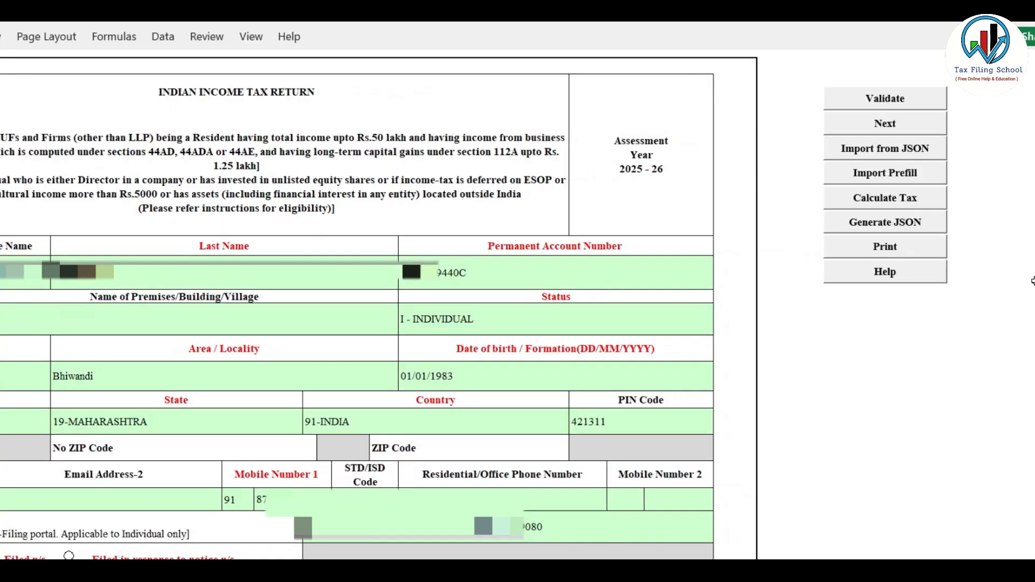
{"action": "left_click", "coordinate": [892, 103]}
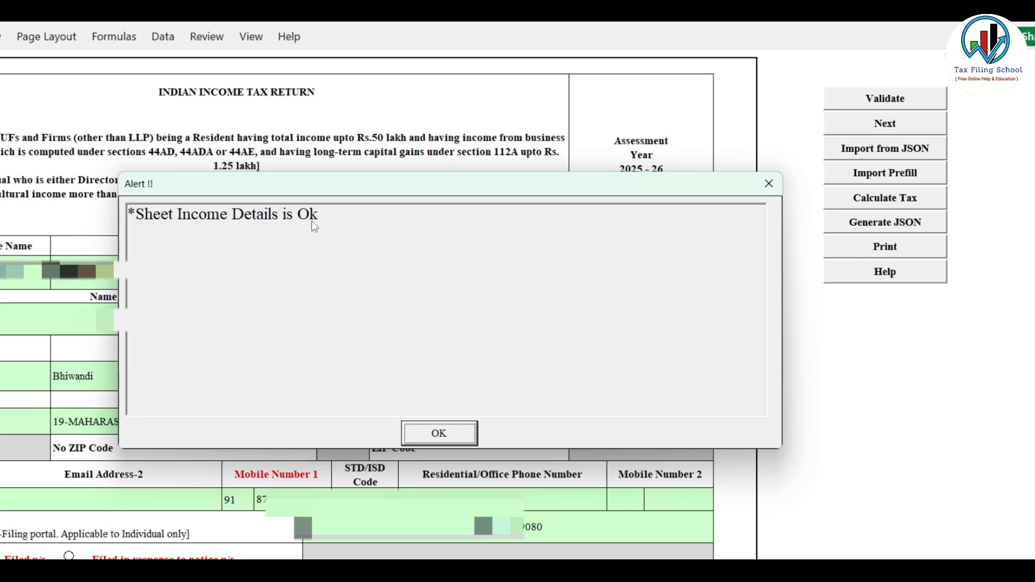
{"action": "left_click", "coordinate": [445, 433]}
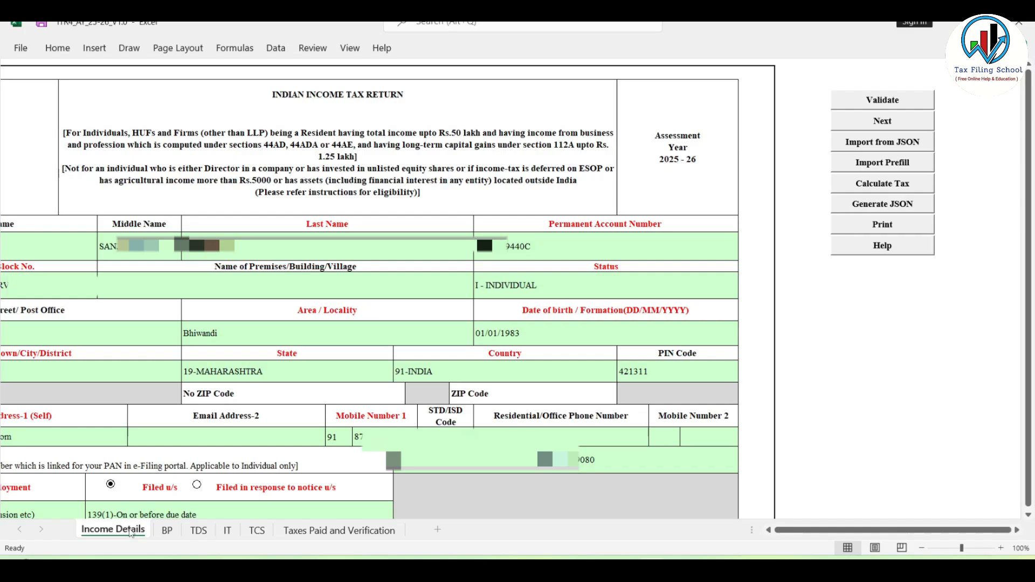
Open the BP sheet and look over its presumptive income sections 44AD, 44ADA and 44AE.
{"action": "left_click", "coordinate": [167, 533]}
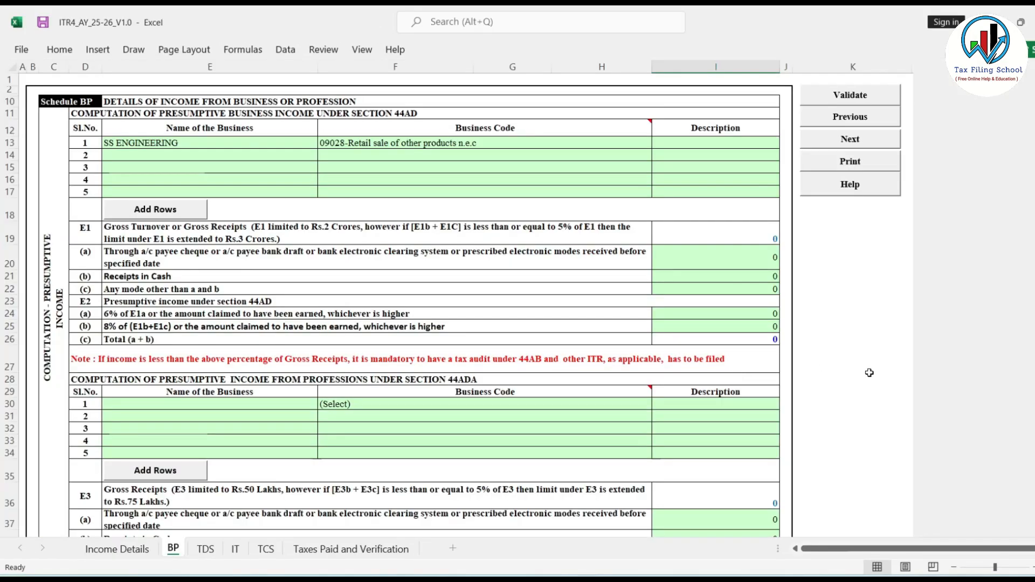
{"action": "scroll", "coordinate": [513, 289], "scroll_direction": "down", "scroll_amount": 2}
{"action": "scroll", "coordinate": [513, 290], "scroll_direction": "up", "scroll_amount": 2}
{"action": "scroll", "coordinate": [451, 466], "scroll_direction": "down", "scroll_amount": 5}
{"action": "scroll", "coordinate": [452, 467], "scroll_direction": "up", "scroll_amount": 5}
{"action": "scroll", "coordinate": [499, 457], "scroll_direction": "down", "scroll_amount": 5}
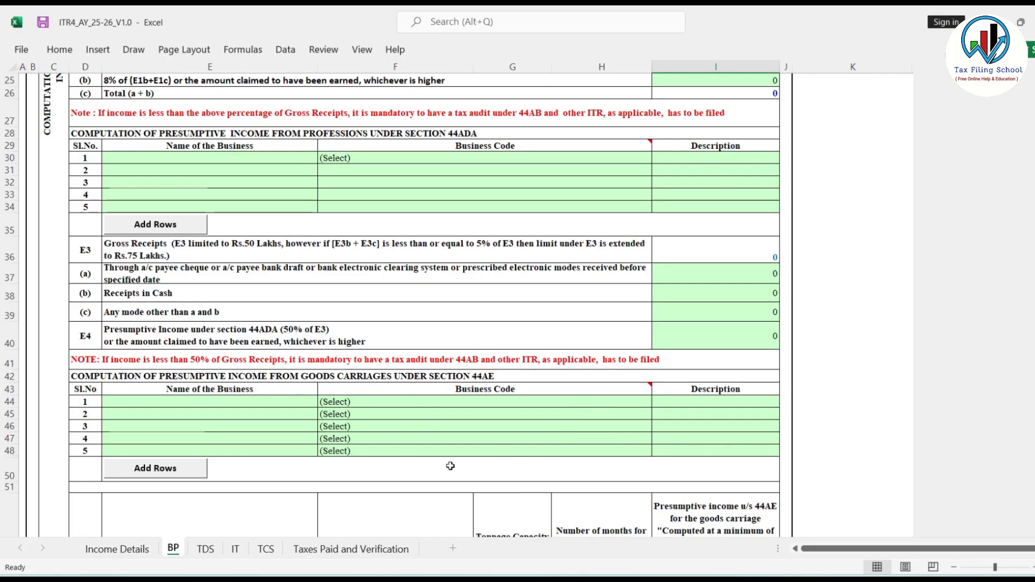
{"action": "scroll", "coordinate": [451, 466], "scroll_direction": "up", "scroll_amount": 8}
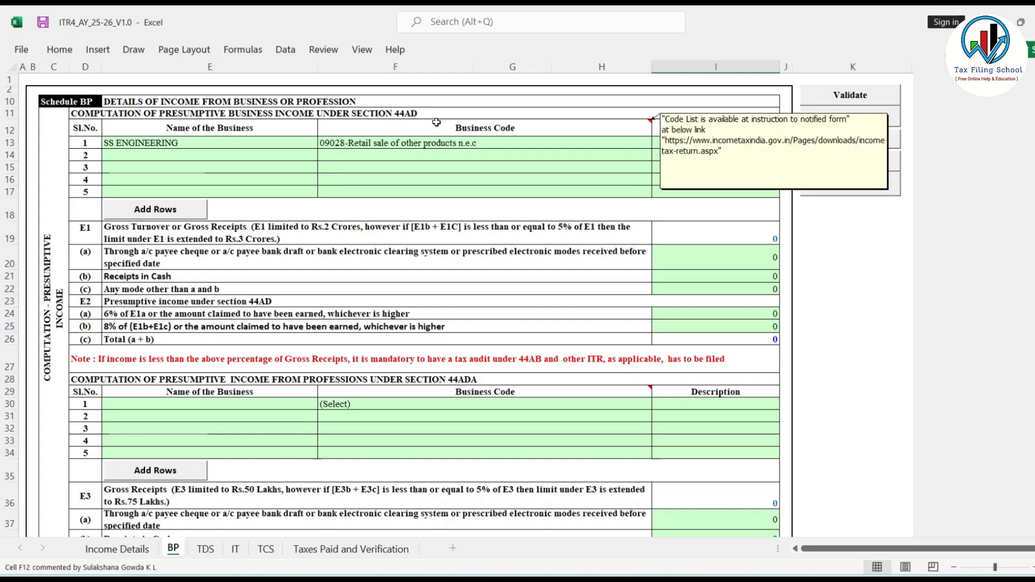
Check the business name and code in row 1 of the 44AD table and browse the Business Code options for row 2.
{"action": "left_click", "coordinate": [209, 142]}
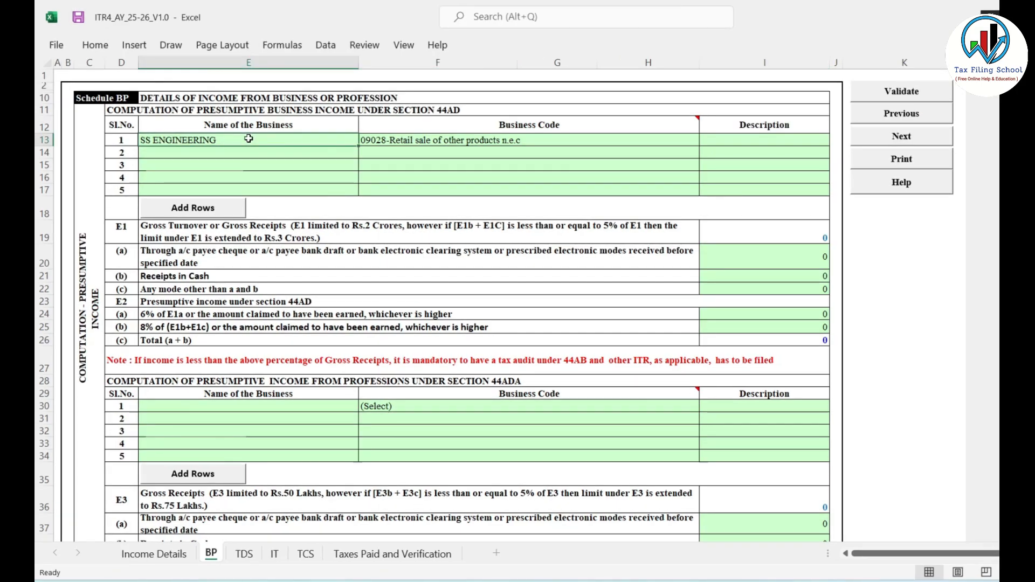
{"action": "left_click", "coordinate": [537, 143]}
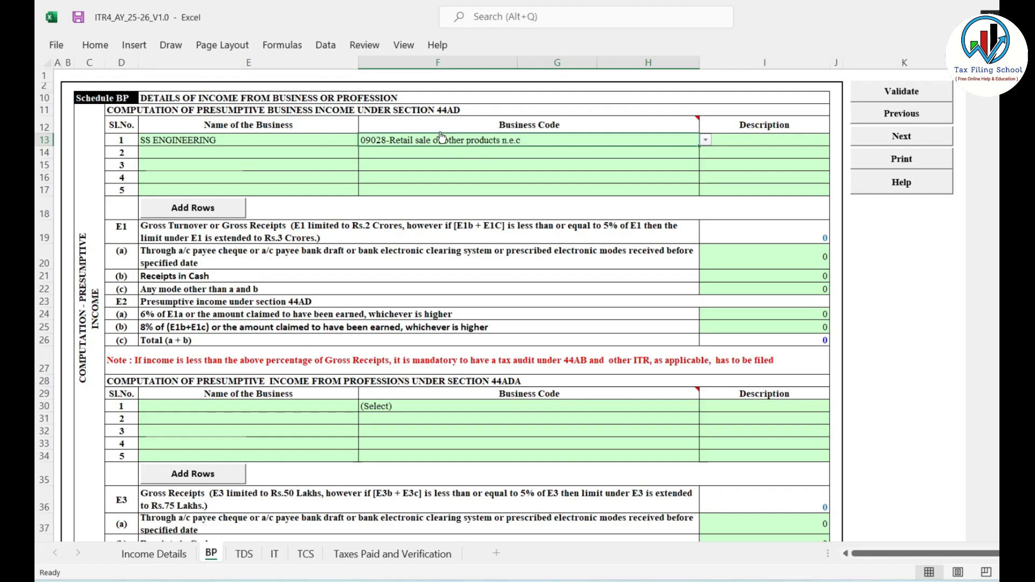
{"action": "left_click", "coordinate": [275, 154]}
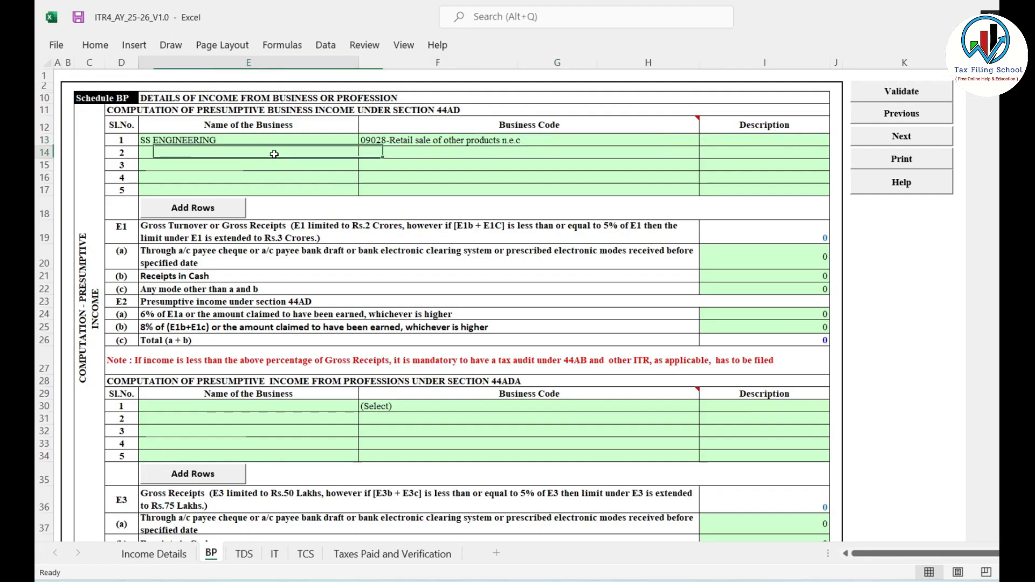
{"action": "left_click", "coordinate": [426, 157]}
{"action": "left_click", "coordinate": [303, 156]}
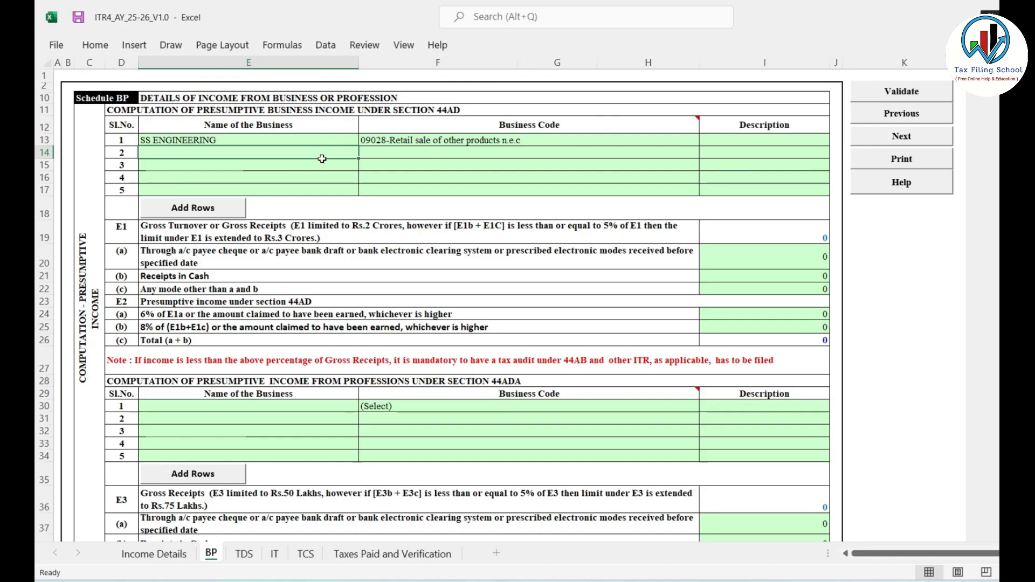
{"action": "left_click", "coordinate": [425, 153]}
{"action": "left_click", "coordinate": [706, 153]}
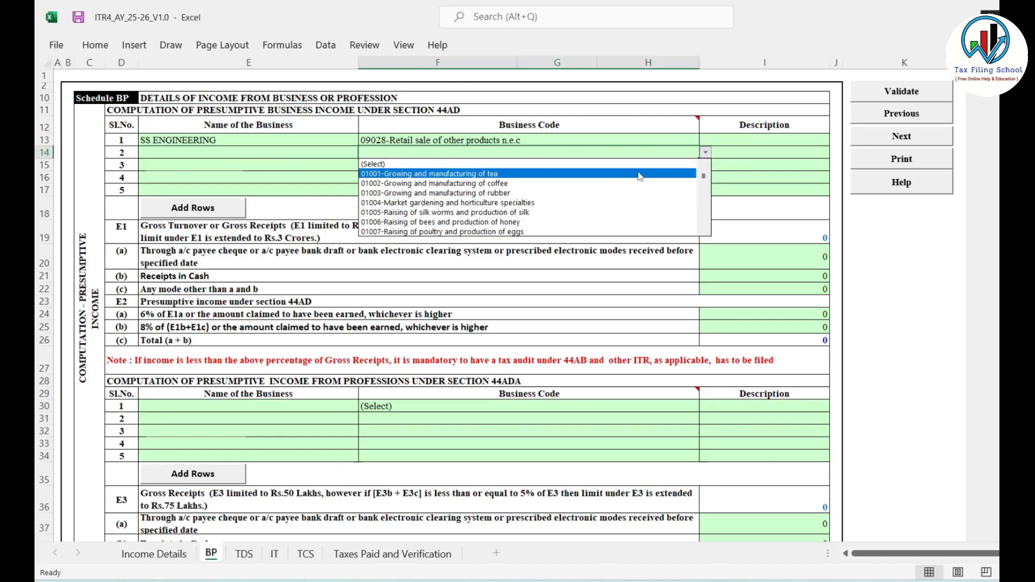
{"action": "key", "text": "Escape"}
{"action": "left_click", "coordinate": [744, 150]}
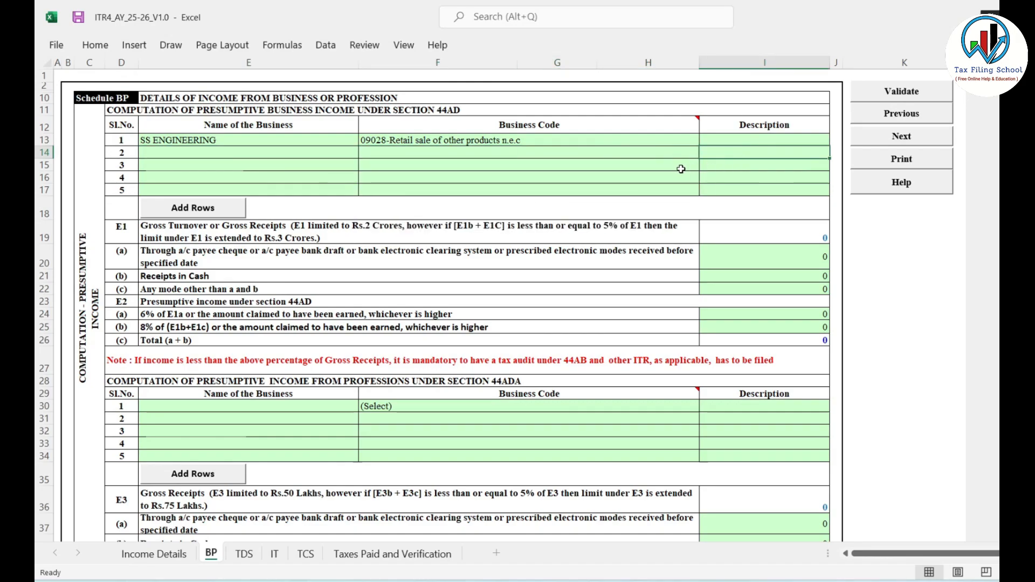
Switch to the Final Account Practice workbook and examine the banking and non-banking turnover figures on the Trading_AC sheet.
{"action": "scroll", "coordinate": [744, 167], "scroll_direction": "down", "scroll_amount": 1}
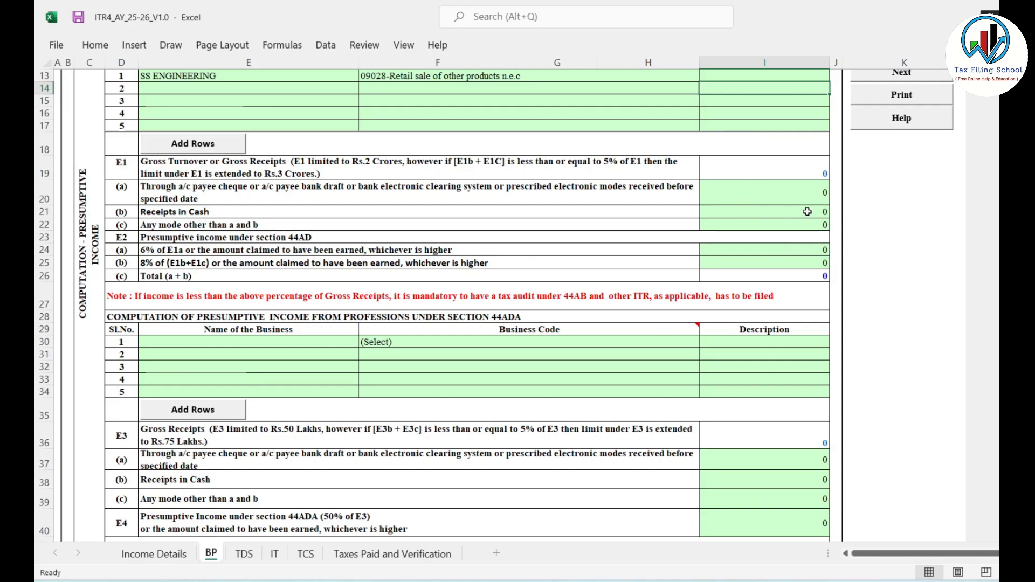
{"action": "key", "text": "alt+Tab"}
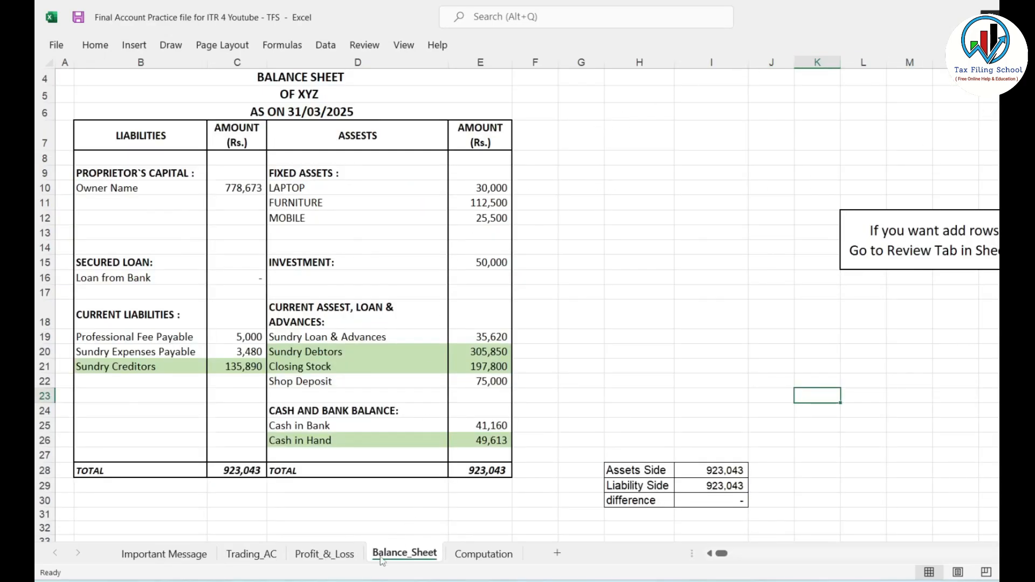
{"action": "left_click", "coordinate": [278, 553]}
{"action": "left_click_drag", "start_coordinate": [612, 186], "coordinate": [901, 296]}
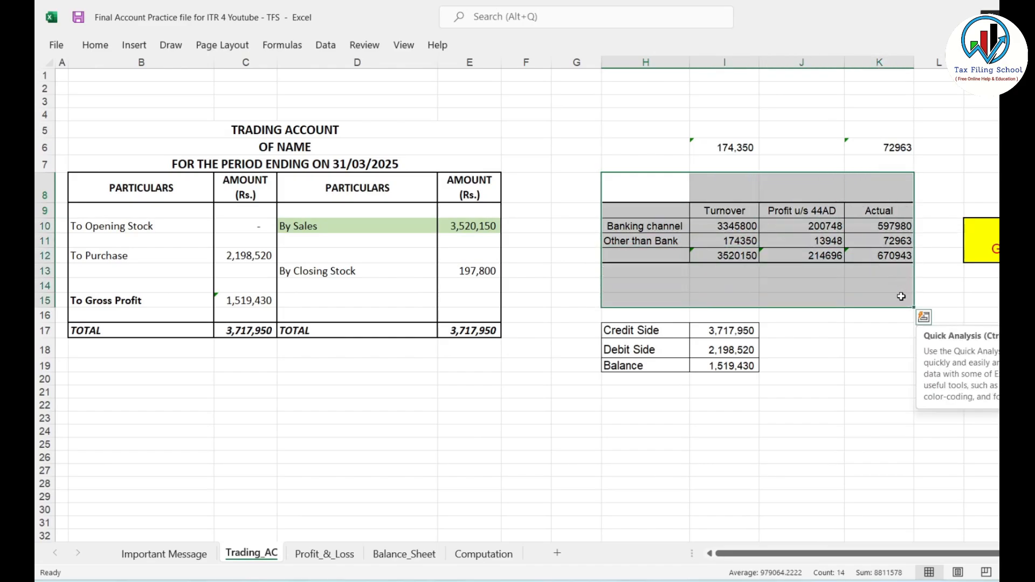
{"action": "left_click", "coordinate": [737, 256]}
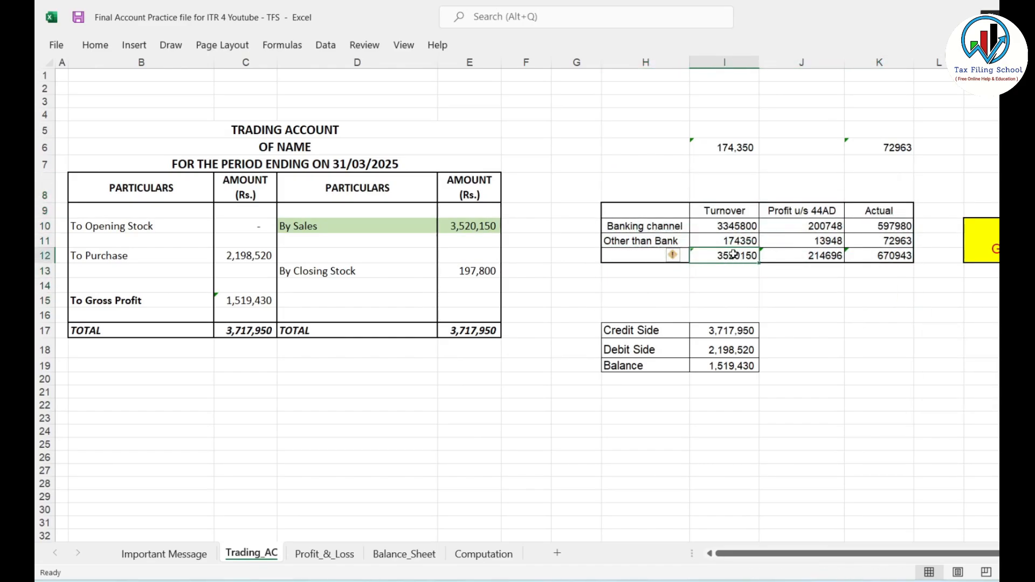
{"action": "left_click", "coordinate": [737, 226]}
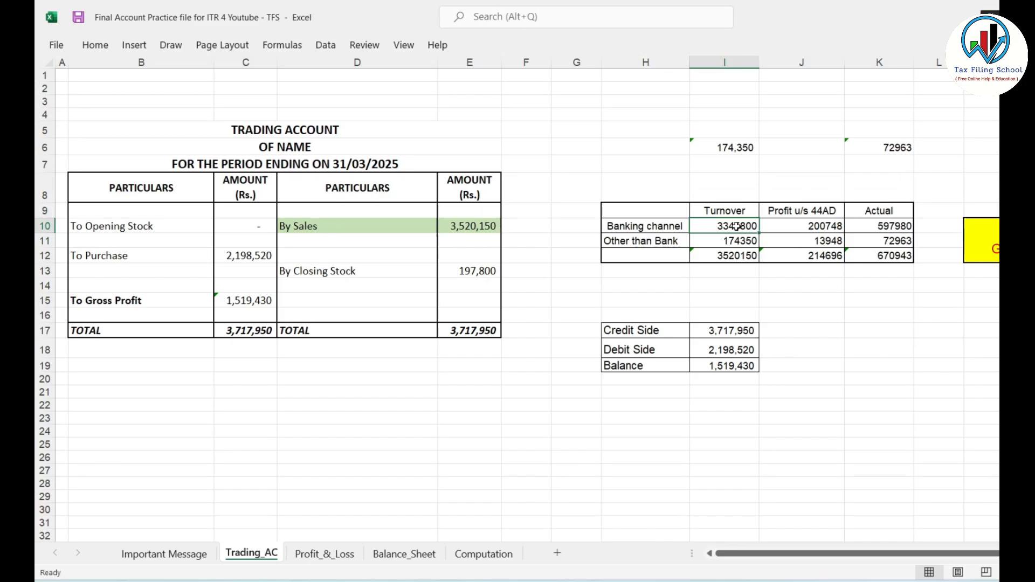
{"action": "left_click", "coordinate": [736, 242]}
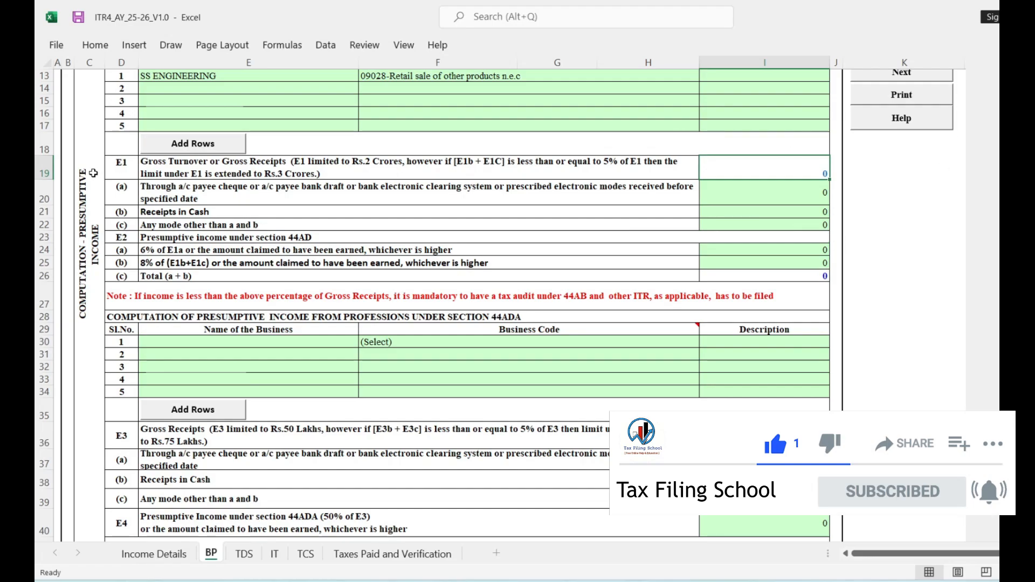
In the ITR4 workbook's BP sheet, enter 3345800 as the E1(a) receipts through cheque, draft or electronic modes.
{"action": "left_click", "coordinate": [121, 167]}
{"action": "left_click", "coordinate": [124, 192]}
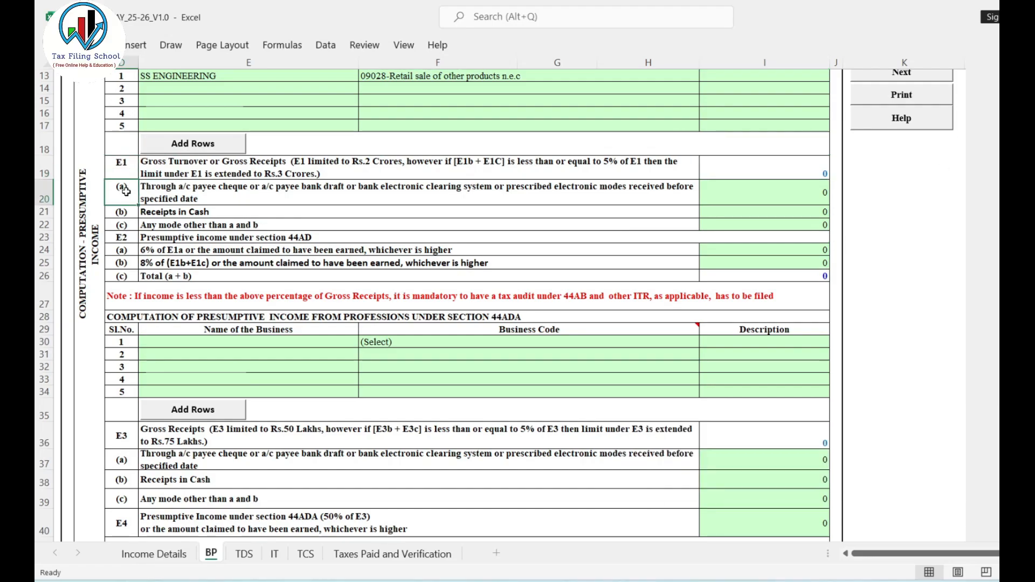
{"action": "left_click", "coordinate": [199, 199]}
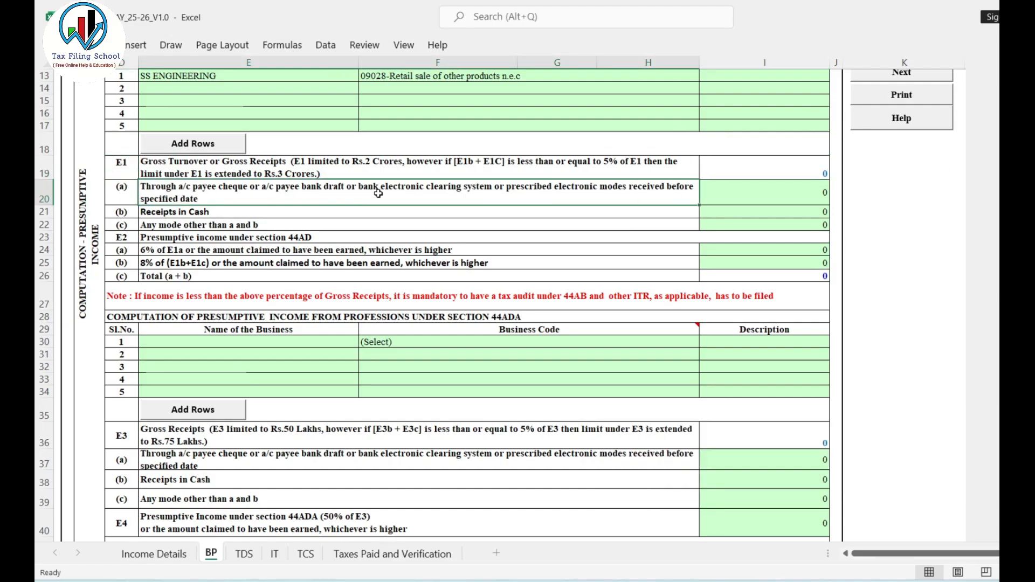
{"action": "left_click", "coordinate": [705, 197]}
{"action": "key", "text": "alt+Tab"}
{"action": "key", "text": "alt+Tab"}
{"action": "type", "text": "3345800"}
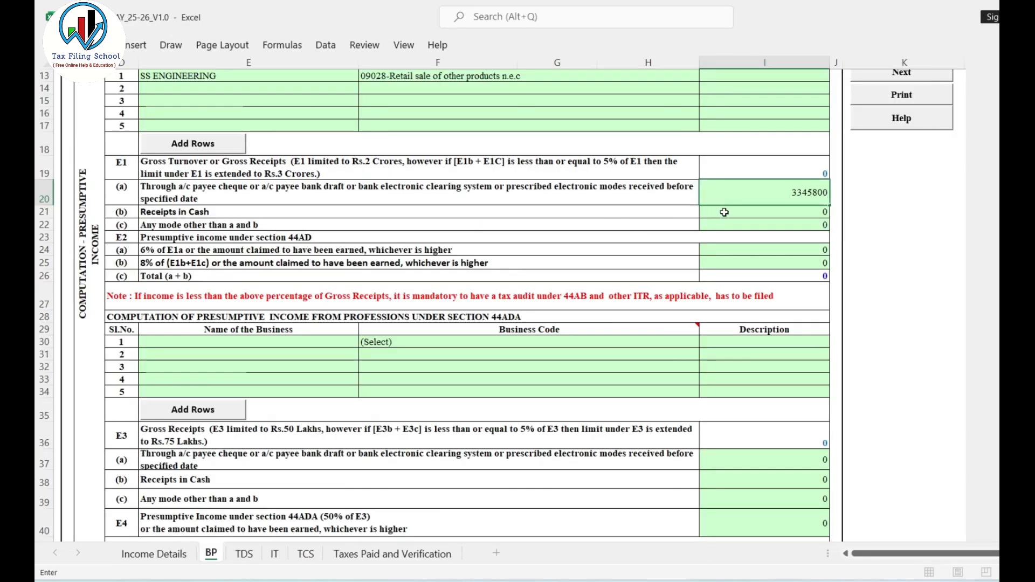
{"action": "key", "text": "Return"}
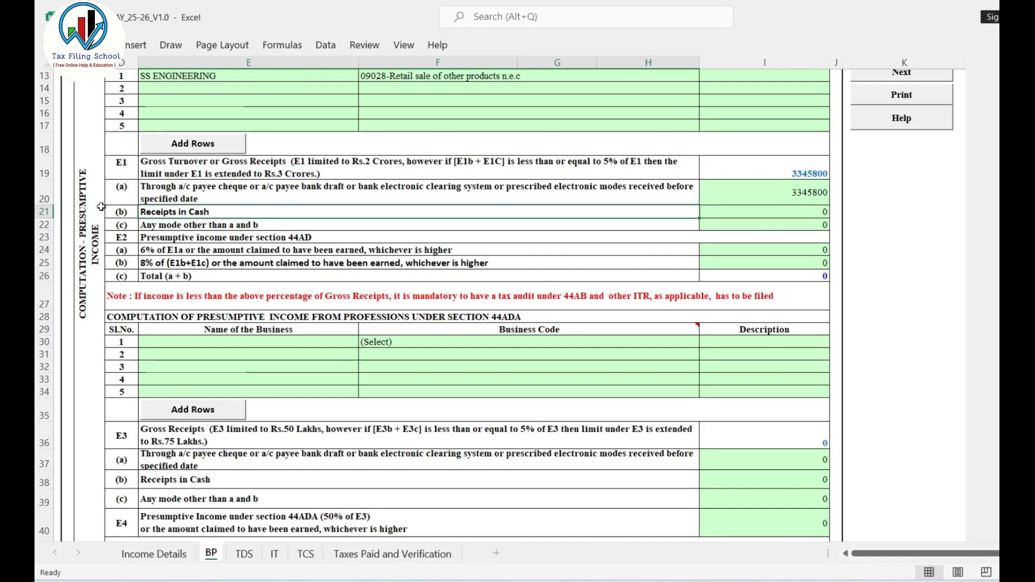
Enter the non-banking turnover of 174350 as E1(b) Receipts in Cash under section 44AD.
{"action": "left_click", "coordinate": [797, 213]}
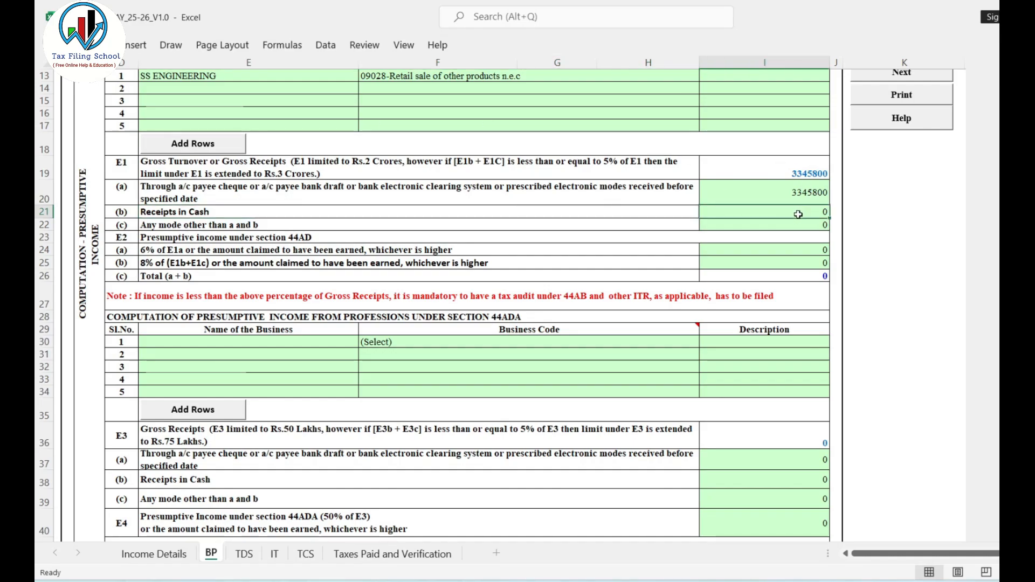
{"action": "key", "text": "alt+Tab"}
{"action": "key", "text": "alt+Tab"}
{"action": "type", "text": "174350"}
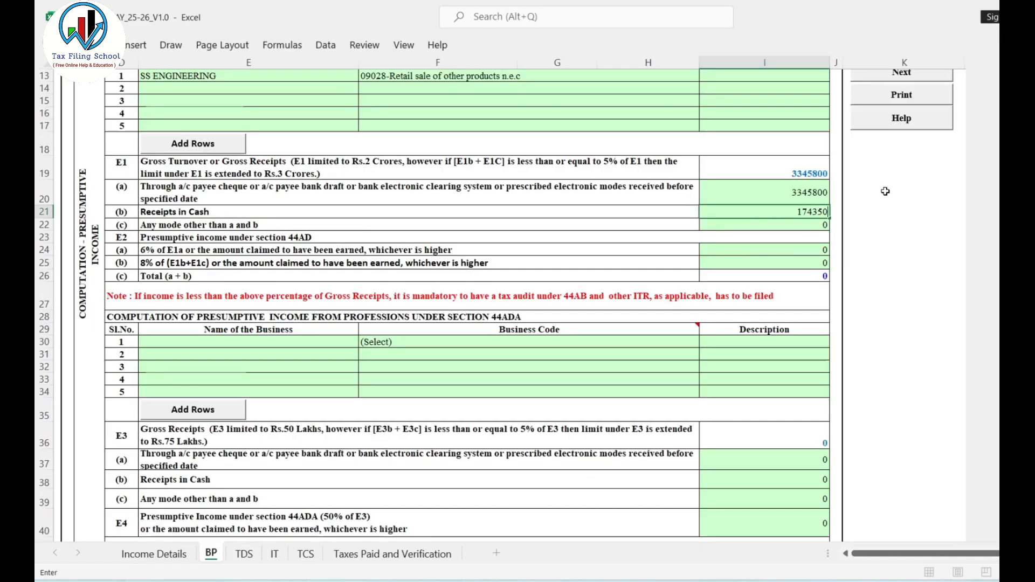
{"action": "left_click", "coordinate": [809, 176]}
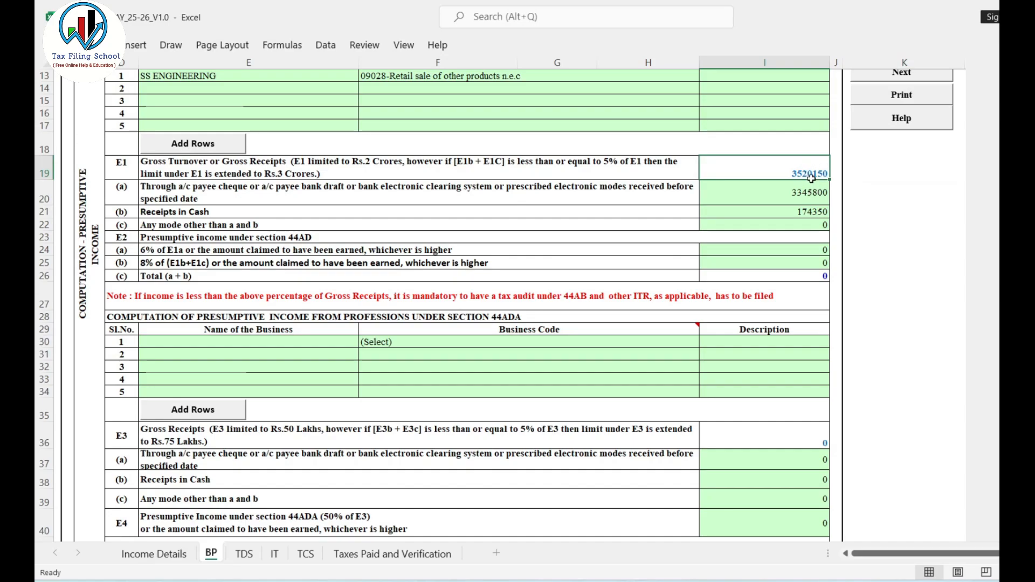
Compare the E1 receipts rows with the 6% and 8% presumptive income rows in E2 under section 44AD.
{"action": "left_click", "coordinate": [805, 203]}
{"action": "left_click", "coordinate": [804, 211]}
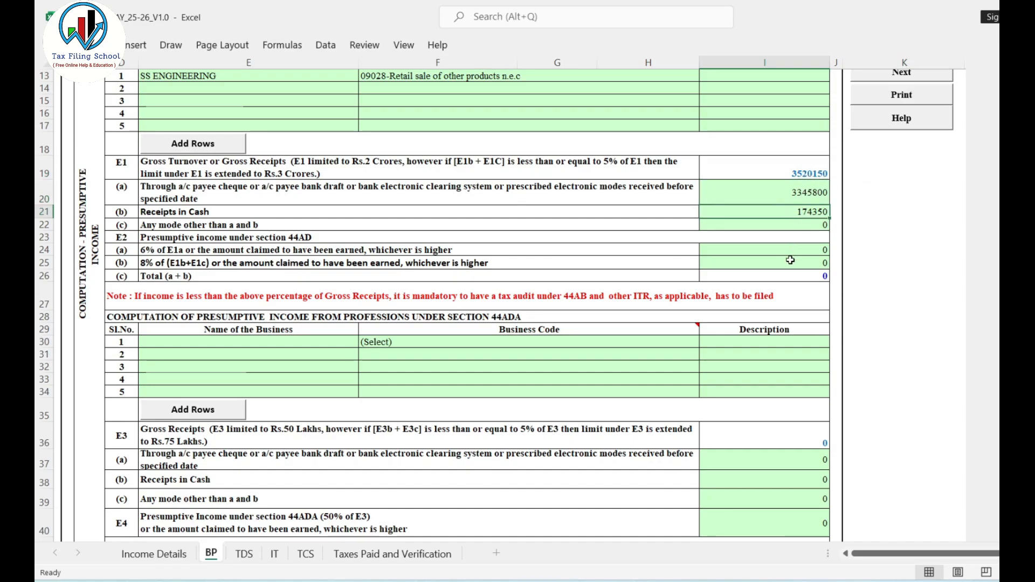
{"action": "left_click", "coordinate": [781, 250]}
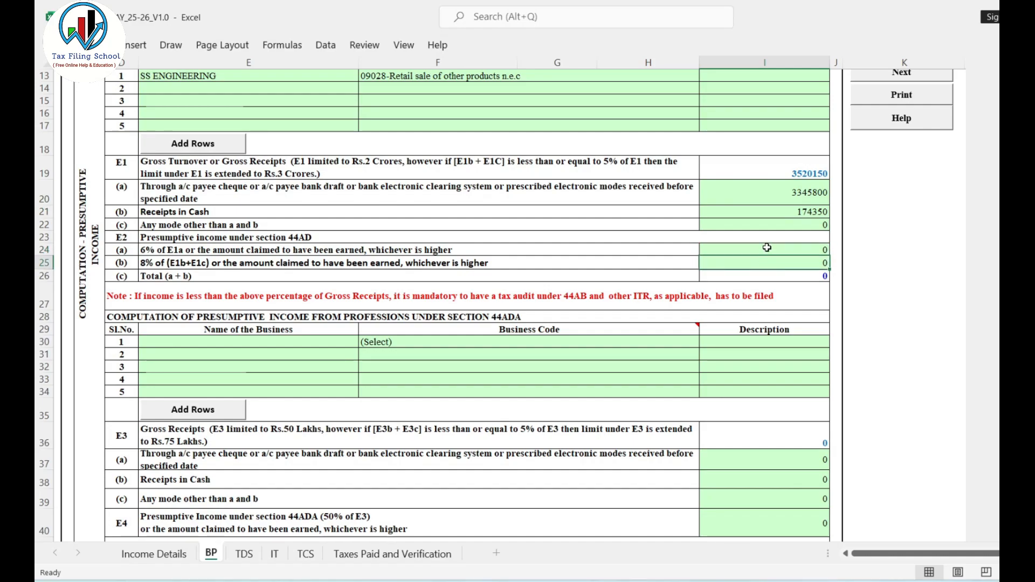
{"action": "left_click", "coordinate": [805, 190]}
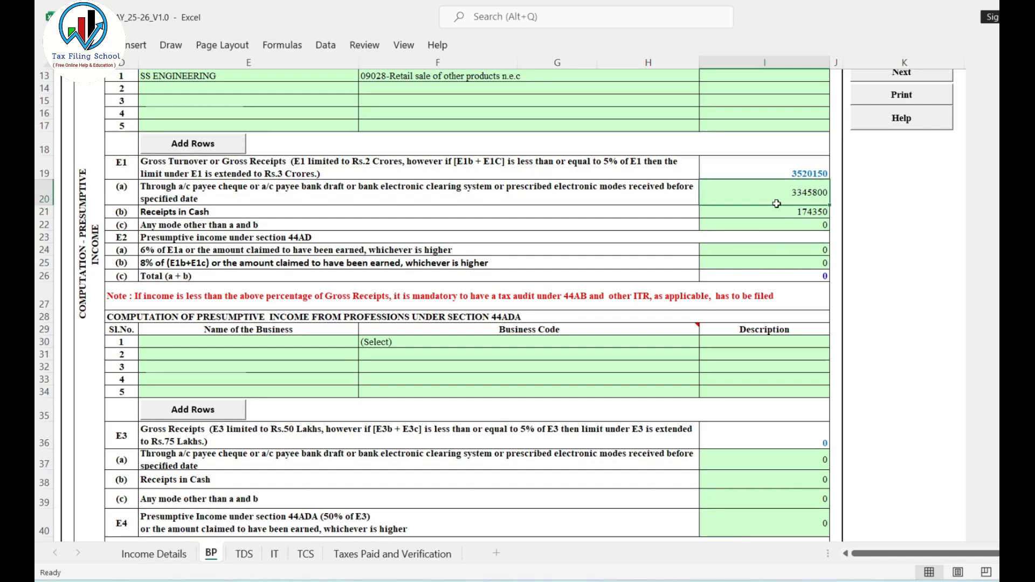
{"action": "left_click", "coordinate": [740, 250]}
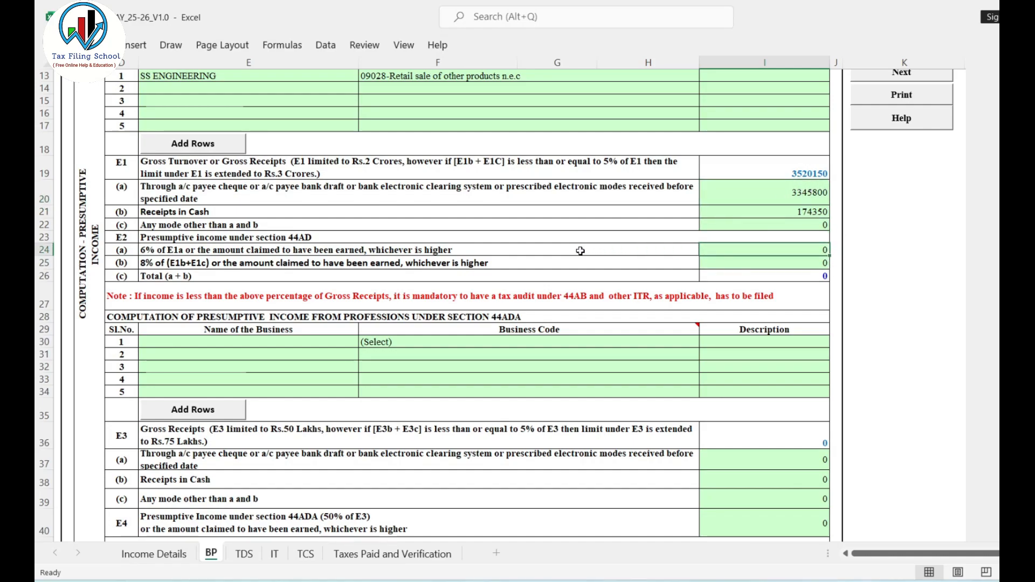
Check the E2(a) 6% income row against the banking channel's turnover, 44AD profit and actual profit on the practice workbook's Trading_AC sheet.
{"action": "left_click", "coordinate": [125, 251]}
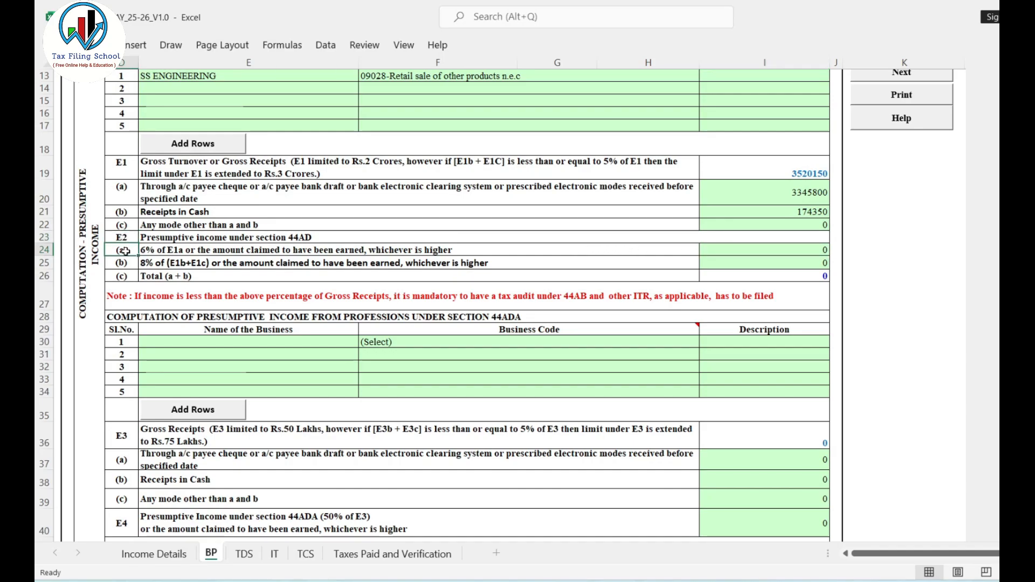
{"action": "left_click", "coordinate": [716, 249]}
{"action": "left_click", "coordinate": [820, 190]}
{"action": "left_click", "coordinate": [744, 251]}
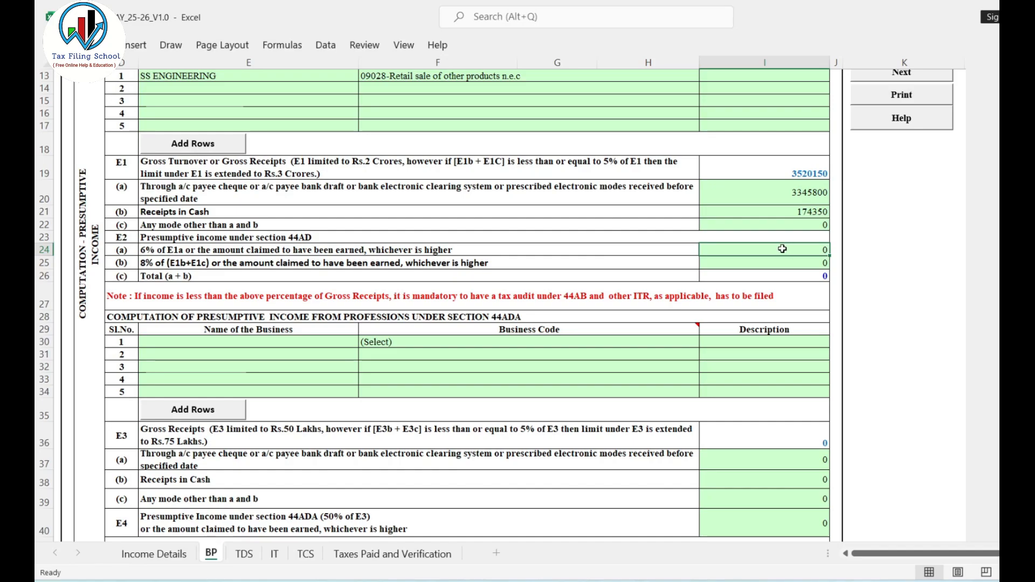
{"action": "key", "text": "alt+Tab"}
{"action": "left_click", "coordinate": [803, 221]}
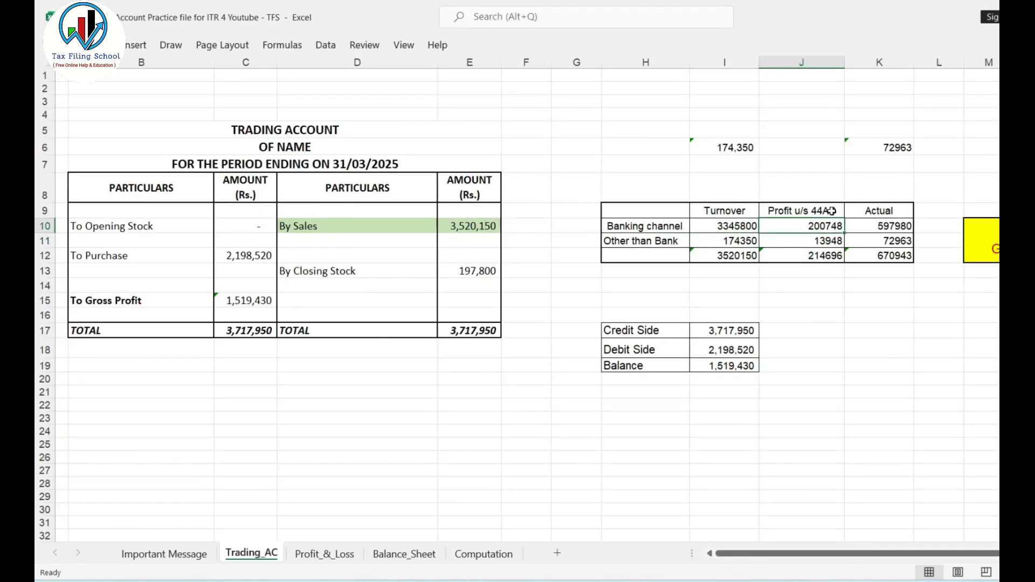
{"action": "left_click", "coordinate": [728, 226]}
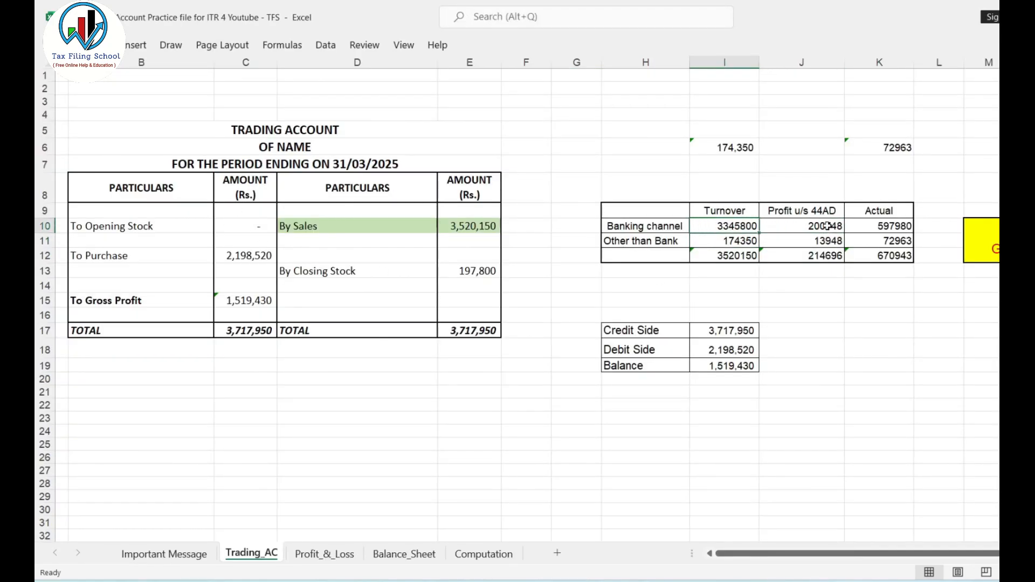
{"action": "left_click", "coordinate": [828, 227]}
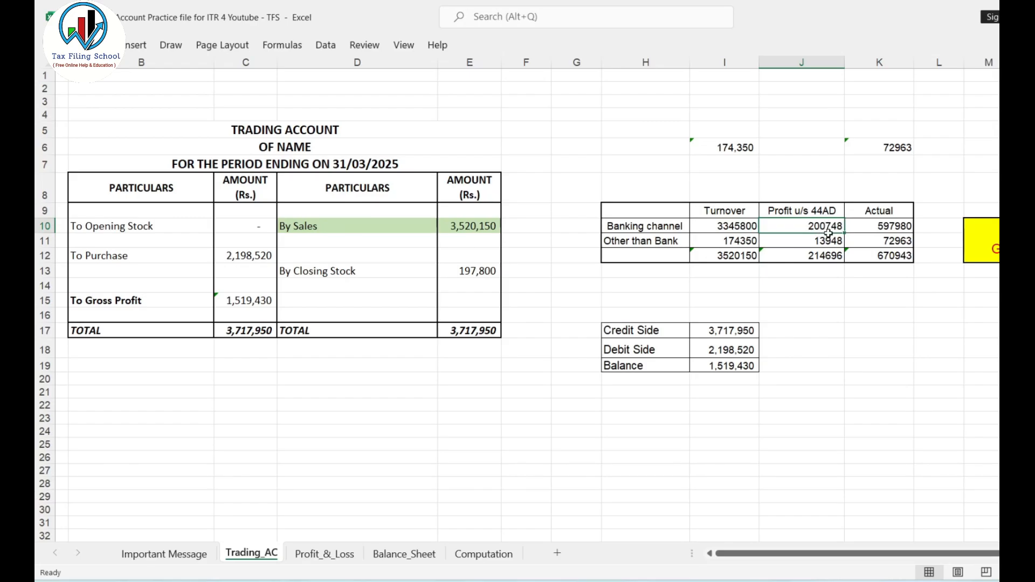
{"action": "left_click", "coordinate": [884, 227]}
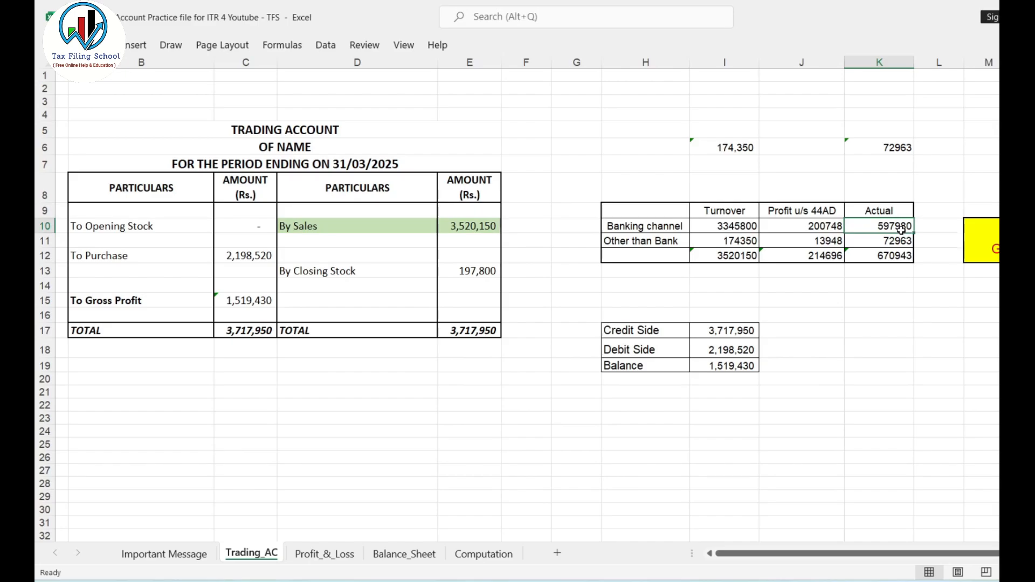
Back in the ITR4 workbook's BP sheet, enter the actual banking-channel profit of 597980 as the E2(a) presumptive income.
{"action": "key", "text": "alt+Tab"}
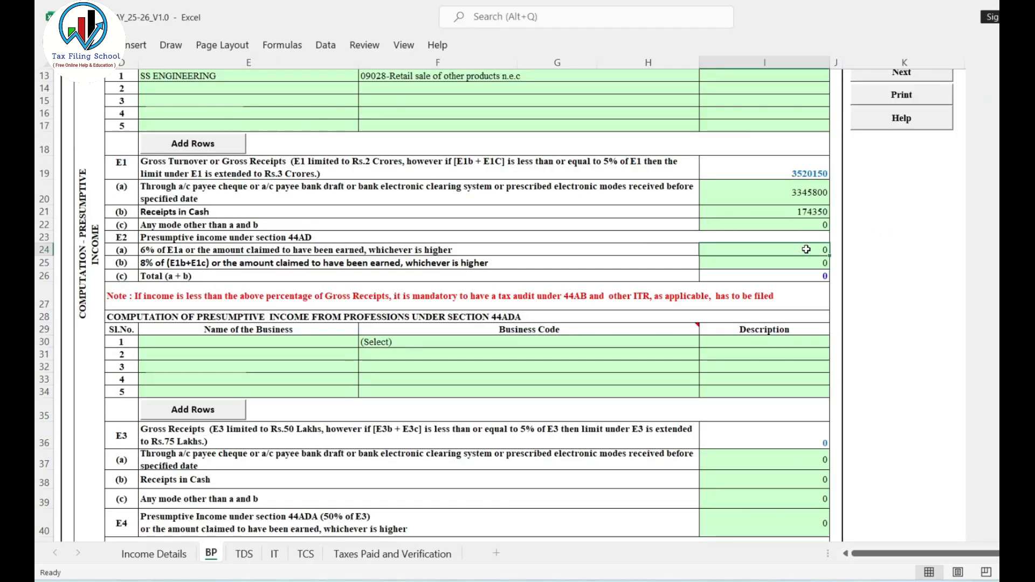
{"action": "key", "text": "alt+Tab"}
{"action": "key", "text": "alt+Tab"}
{"action": "type", "text": "597980"}
{"action": "left_click", "coordinate": [868, 264]}
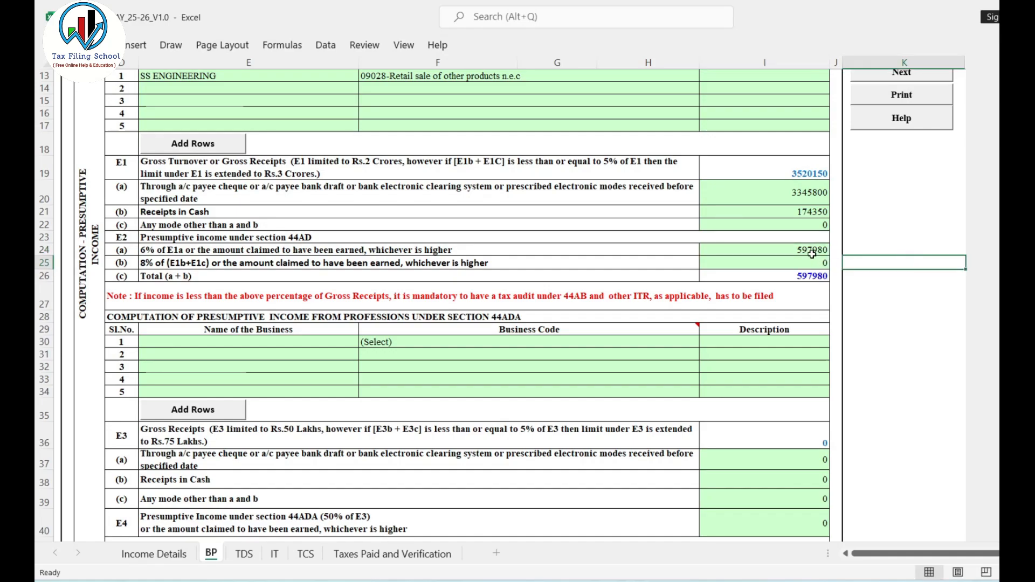
Compare the claimed E2(a) income with the banking-channel 44AD profit on Trading_AC and the 'whichever is higher' condition.
{"action": "key", "text": "alt+Tab"}
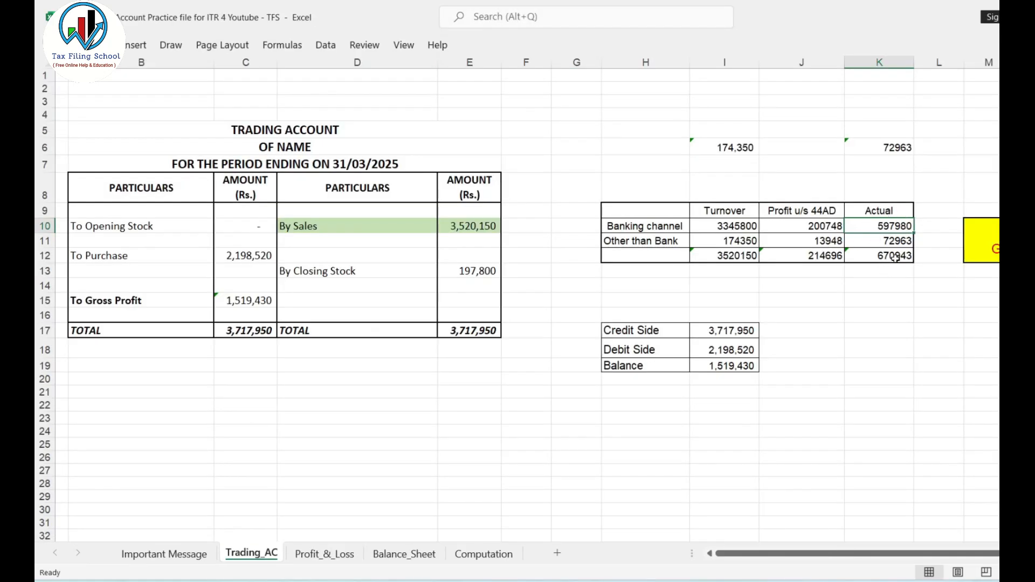
{"action": "key", "text": "alt+Tab"}
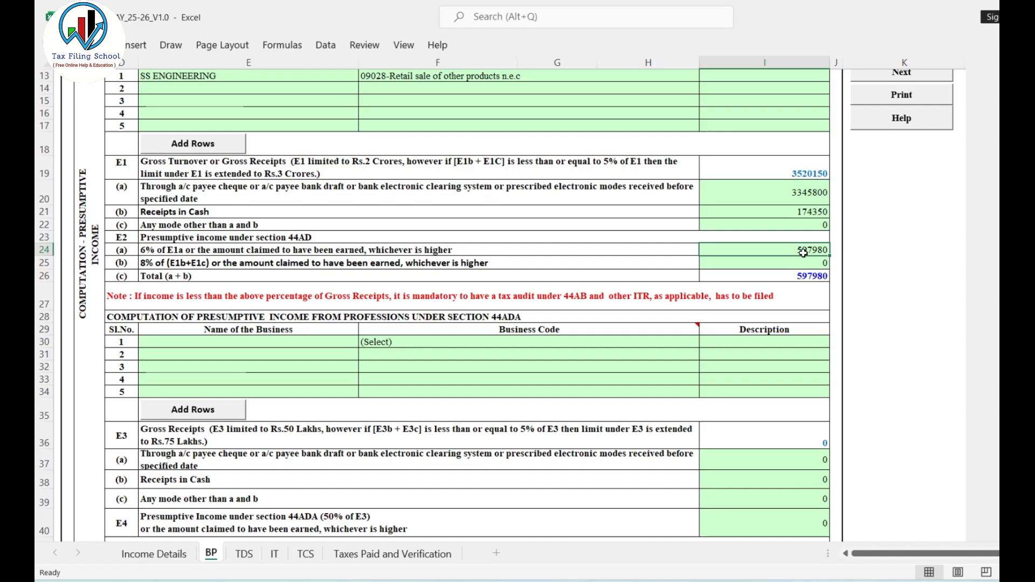
{"action": "key", "text": "alt+Tab"}
{"action": "left_click", "coordinate": [818, 225]}
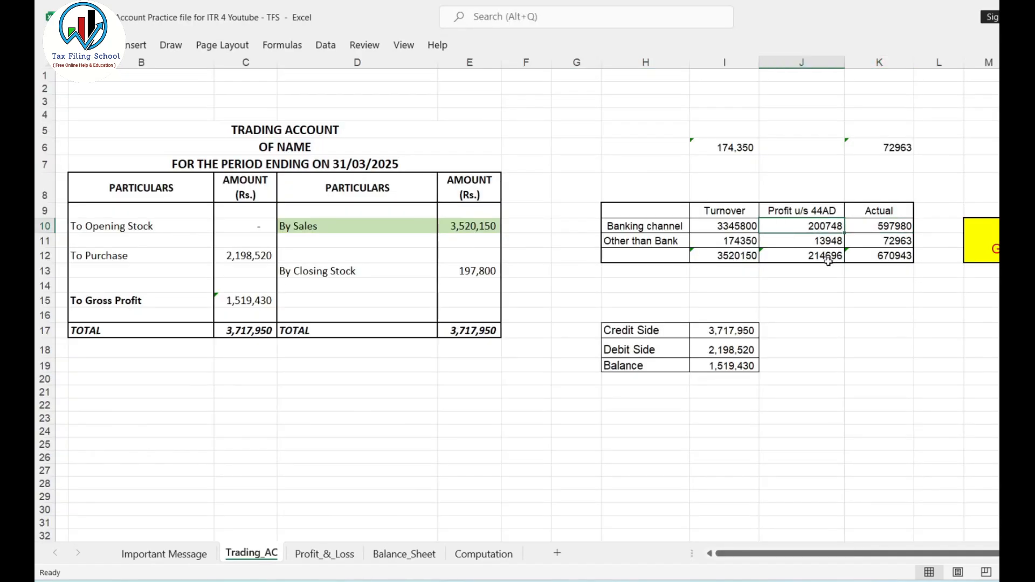
{"action": "key", "text": "alt+Tab"}
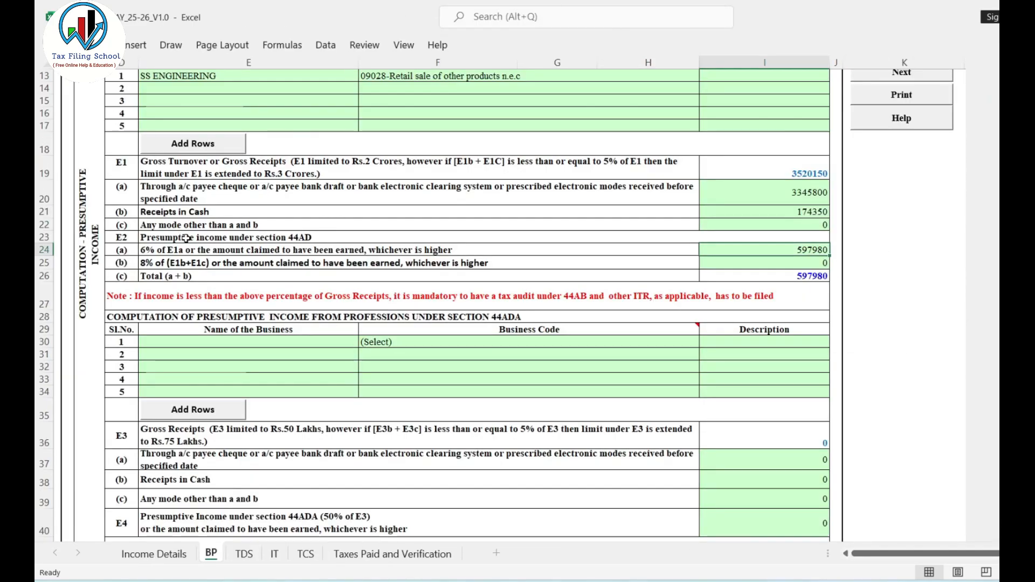
{"action": "left_click", "coordinate": [148, 250]}
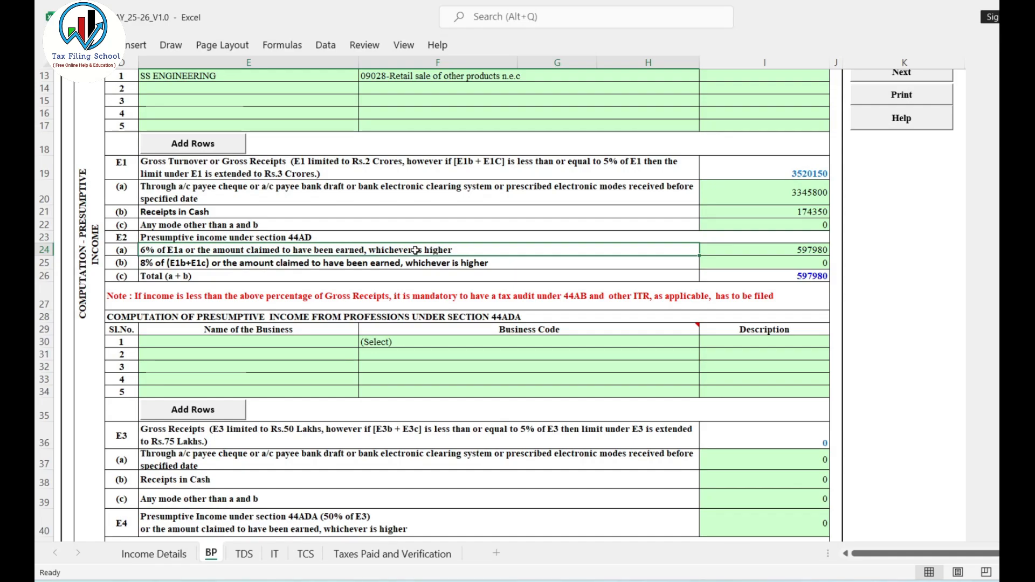
{"action": "left_click", "coordinate": [799, 248]}
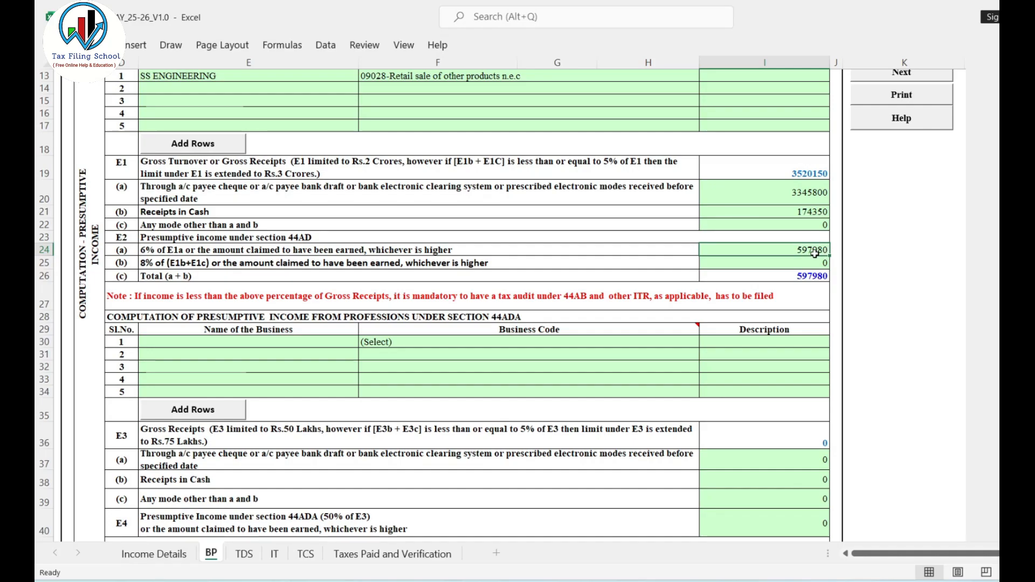
Take the actual 'Other than Bank' profit from Trading_AC and enter 72963 as the E2(b) presumptive income on the BP sheet.
{"action": "key", "text": "alt+Tab"}
{"action": "left_click", "coordinate": [711, 238]}
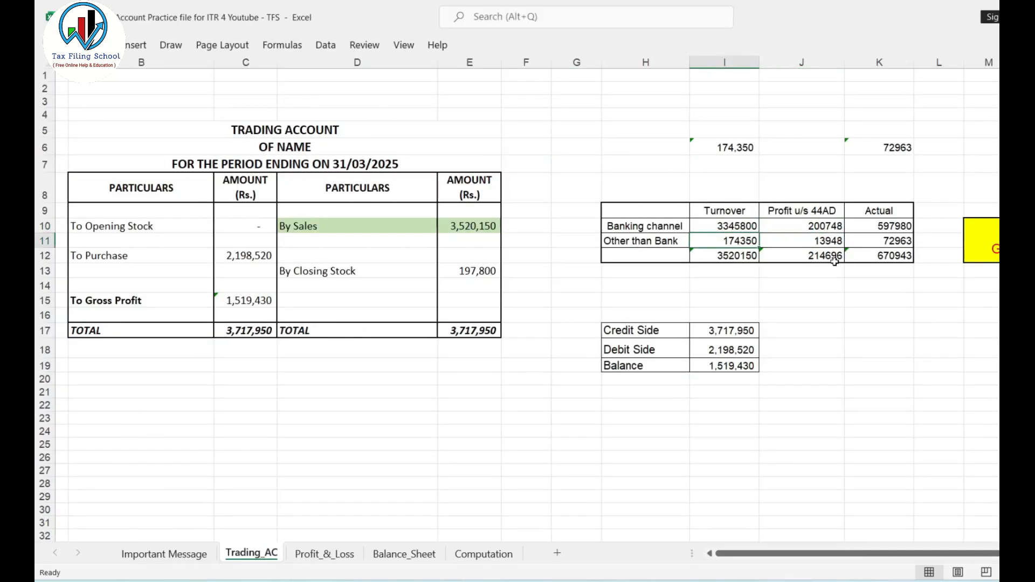
{"action": "left_click", "coordinate": [825, 242]}
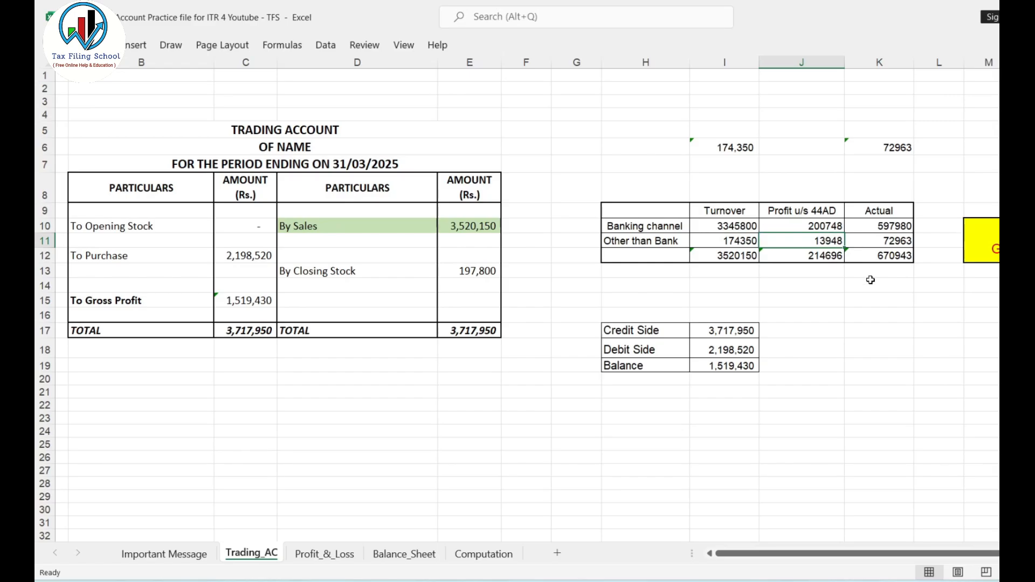
{"action": "left_click", "coordinate": [893, 240]}
{"action": "key", "text": "alt+Tab"}
{"action": "left_click", "coordinate": [800, 263]}
{"action": "key", "text": "alt+Tab"}
{"action": "type", "text": "72963"}
{"action": "key", "text": "Tab"}
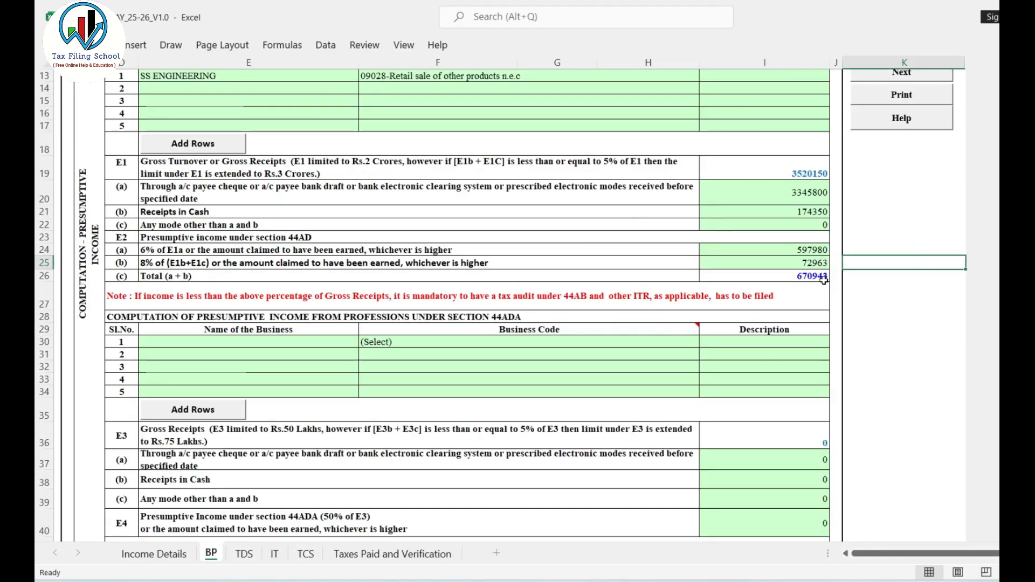
Check the E2(b) presumptive income against its 8% condition and the E1(b) Receipts in Cash.
{"action": "left_click", "coordinate": [814, 263]}
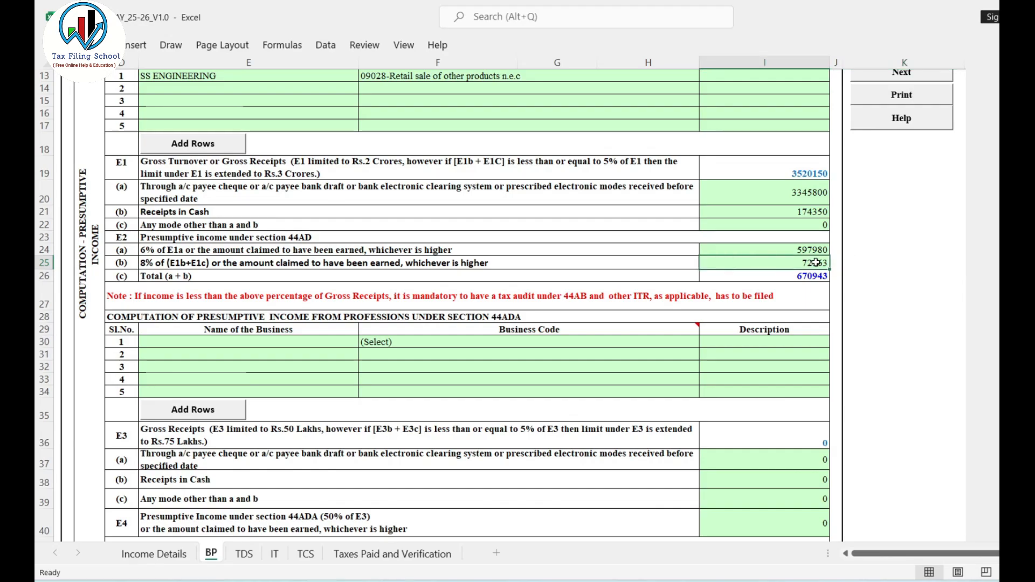
{"action": "left_click", "coordinate": [437, 263]}
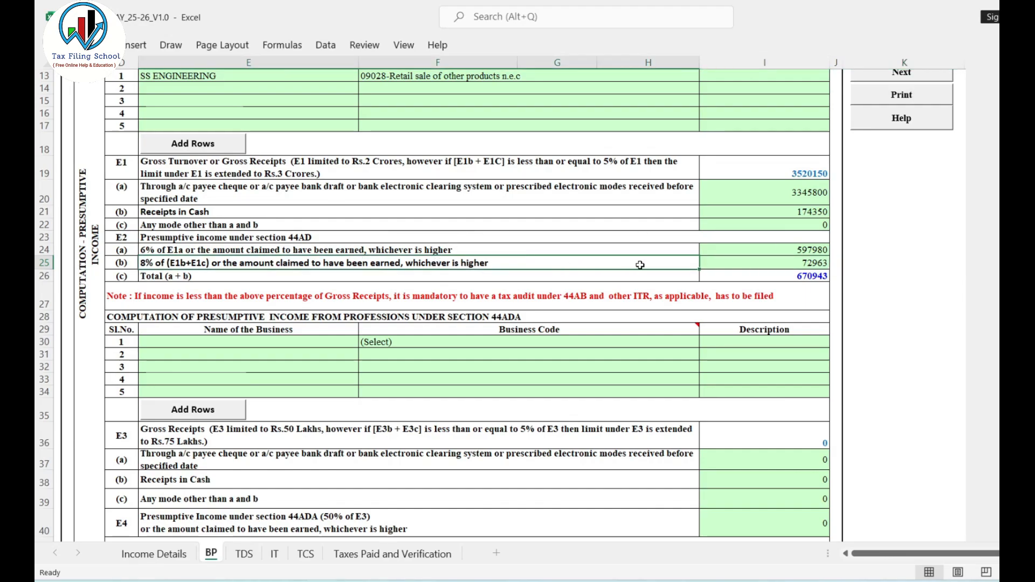
{"action": "left_click", "coordinate": [808, 212]}
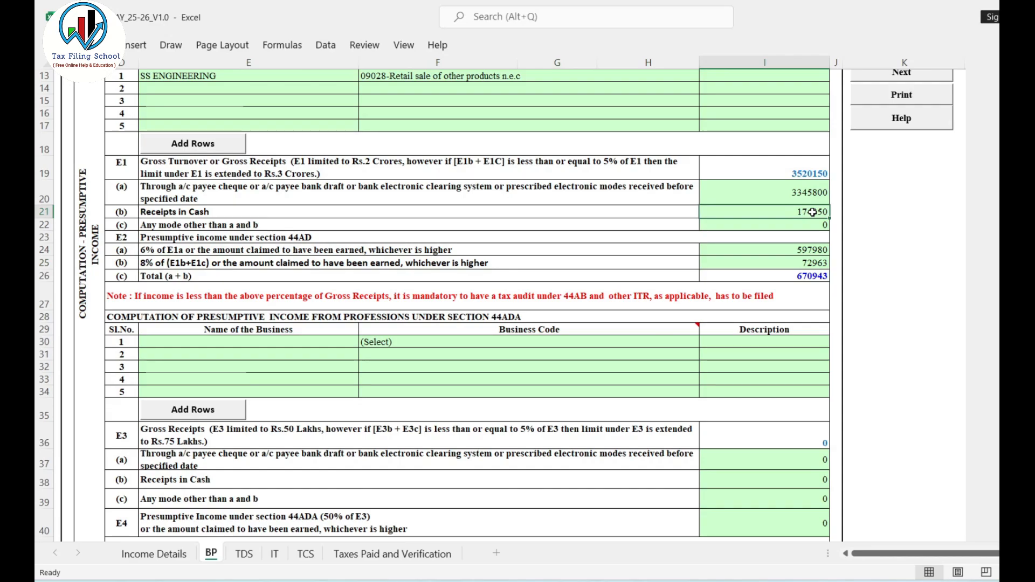
{"action": "left_click", "coordinate": [802, 262]}
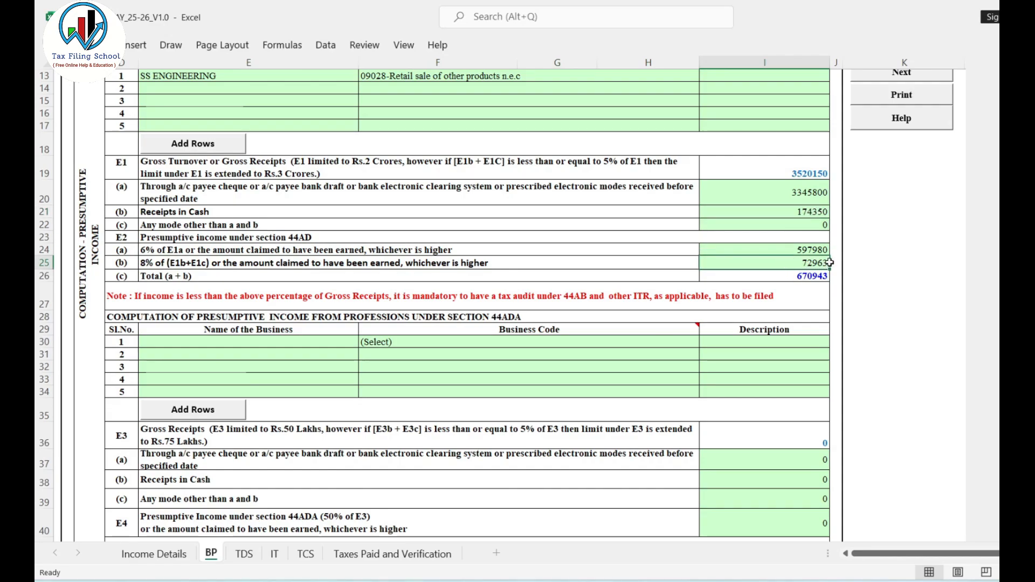
Compare the E2(c) total presumptive income with the net profit on the practice workbook's Profit_&_Loss sheet.
{"action": "left_click", "coordinate": [811, 278]}
{"action": "key", "text": "alt+Tab"}
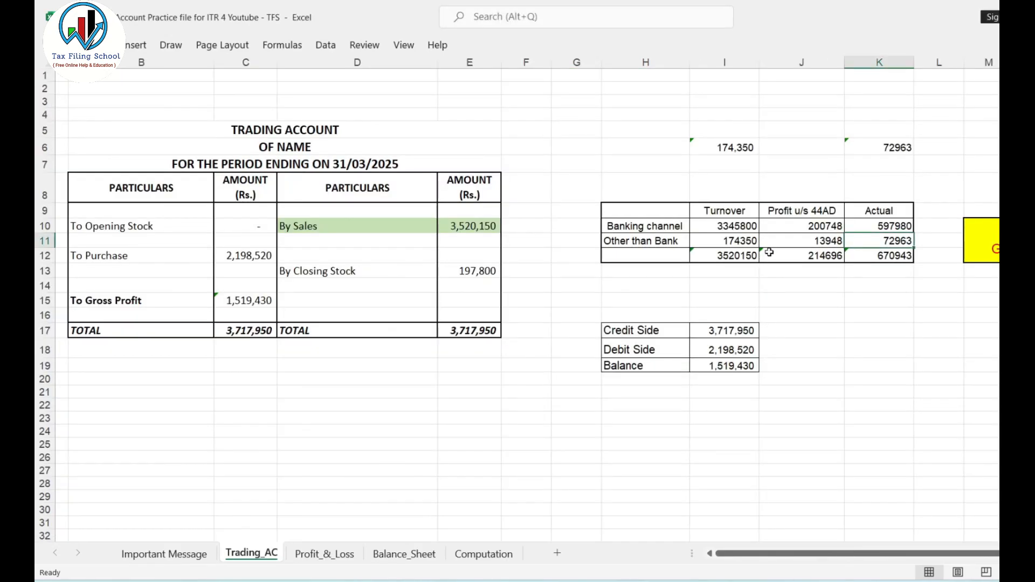
{"action": "left_click", "coordinate": [324, 554]}
{"action": "left_click", "coordinate": [257, 453]}
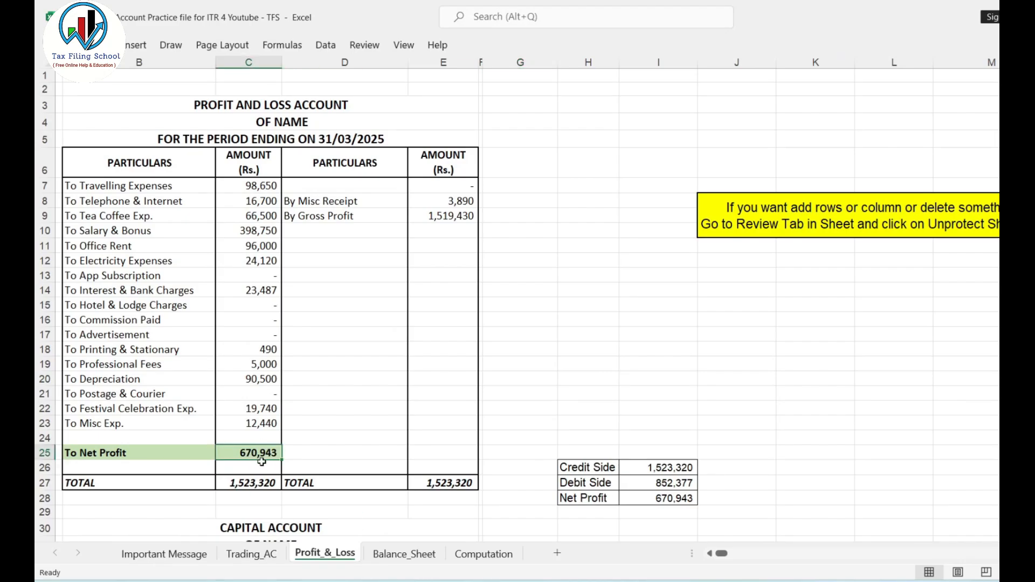
{"action": "key", "text": "alt+Tab"}
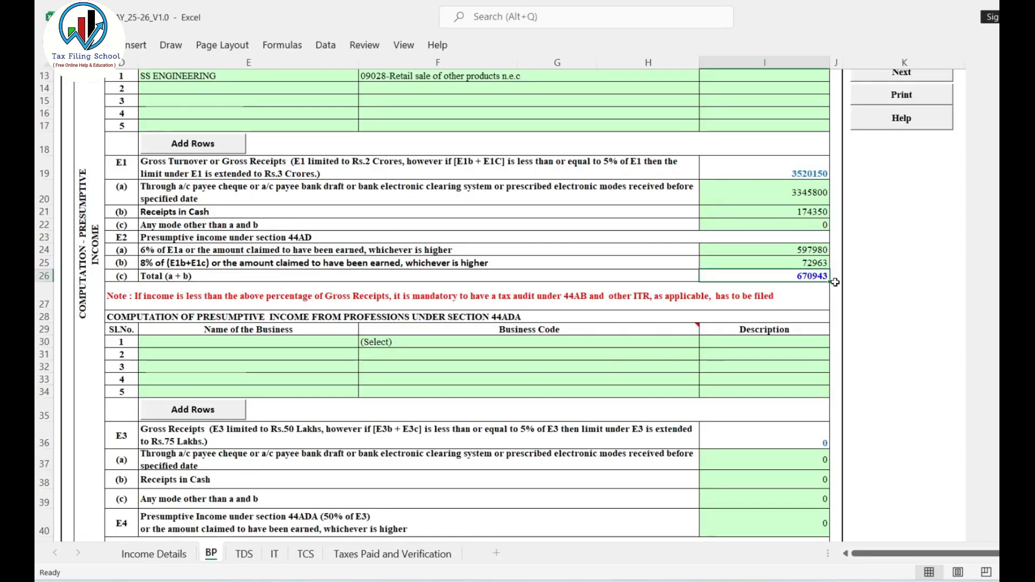
{"action": "key", "text": "alt+Tab"}
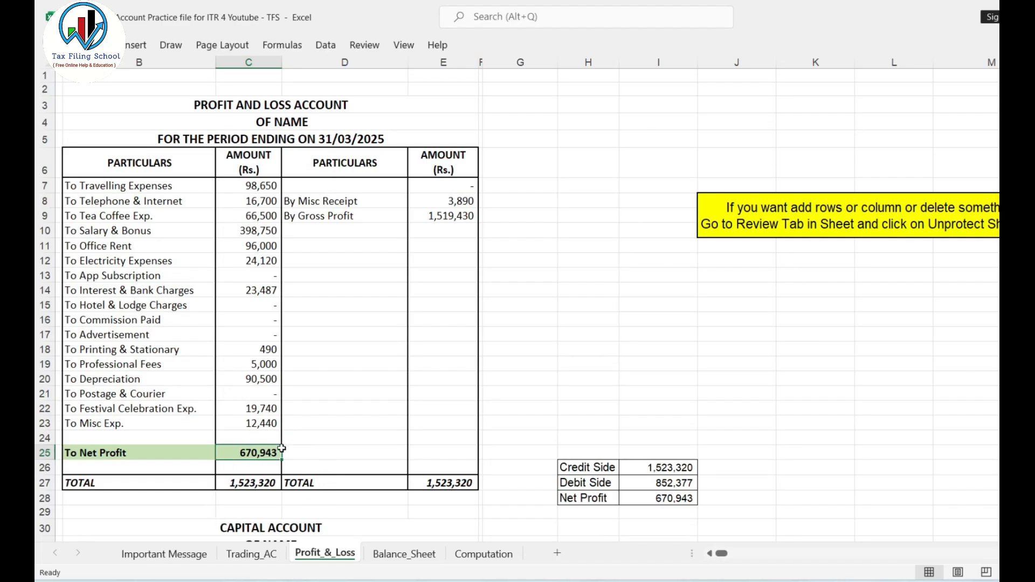
{"action": "key", "text": "alt+Tab"}
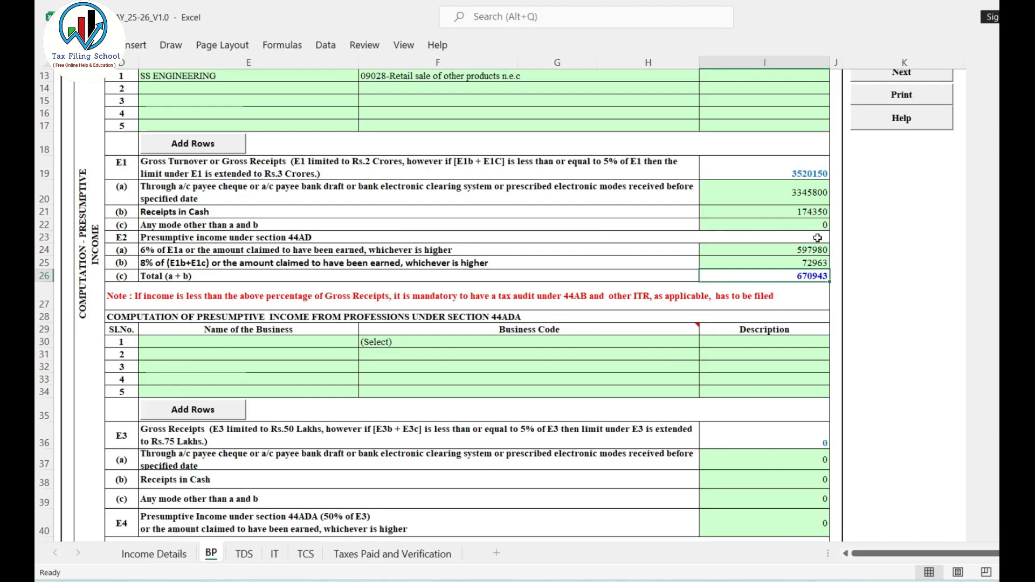
{"action": "scroll", "coordinate": [765, 265], "scroll_direction": "up", "scroll_amount": 1}
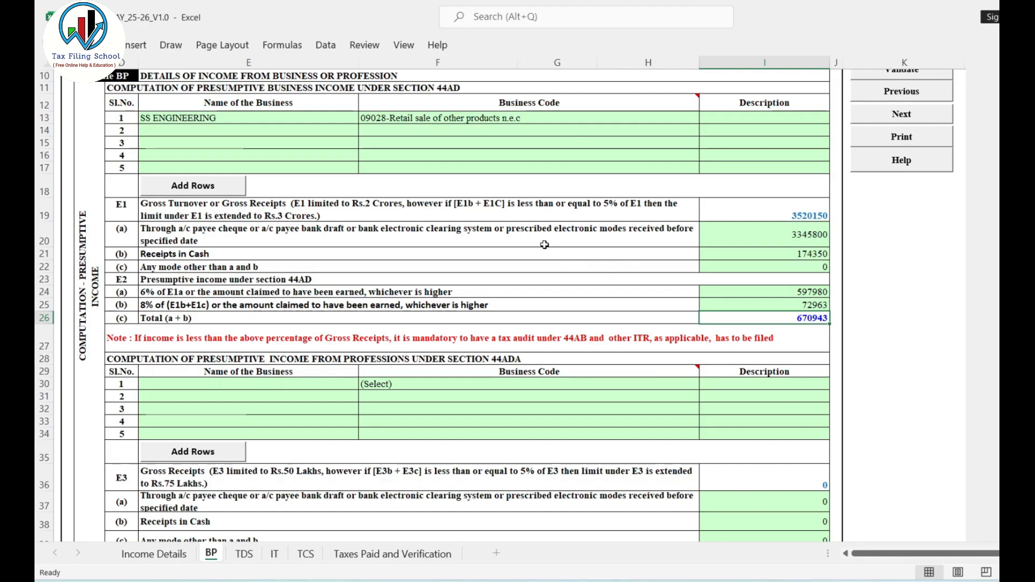
{"action": "scroll", "coordinate": [544, 244], "scroll_direction": "down", "scroll_amount": 3}
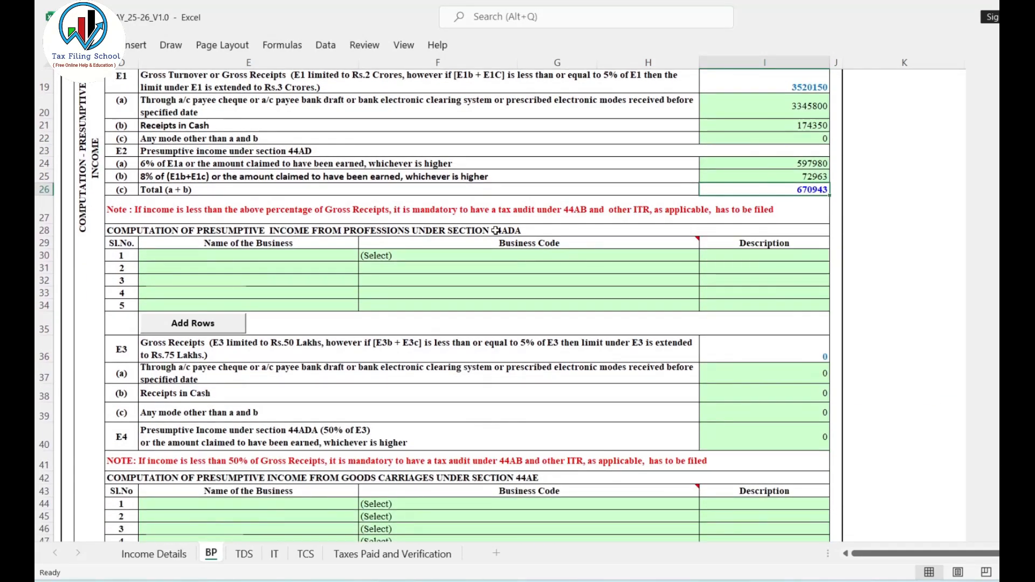
Examine the section 44ADA professions block, covering the business name and code rows, E3 gross receipts and E4 presumptive income.
{"action": "left_click", "coordinate": [495, 231]}
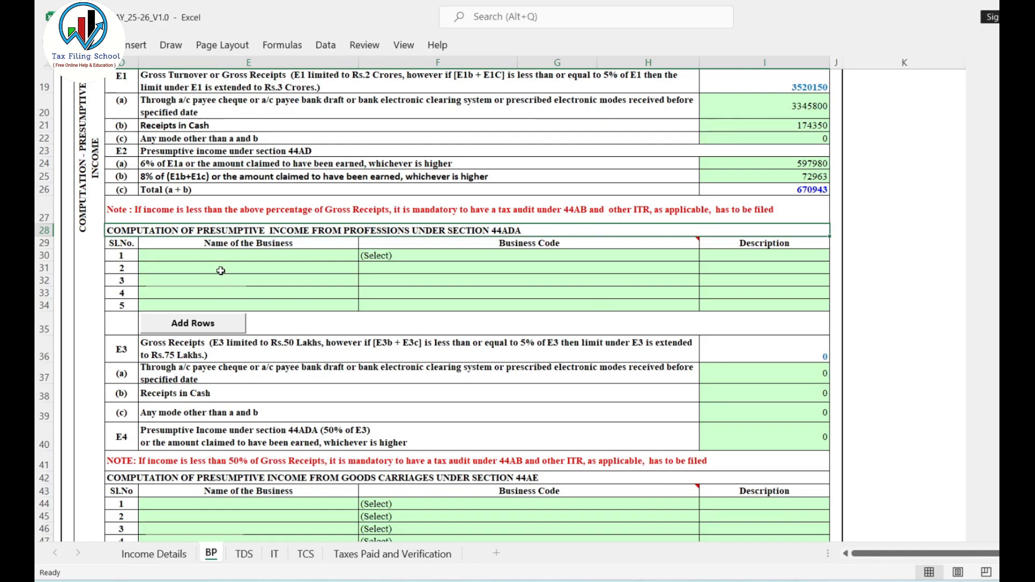
{"action": "left_click", "coordinate": [274, 256]}
{"action": "left_click", "coordinate": [543, 261]}
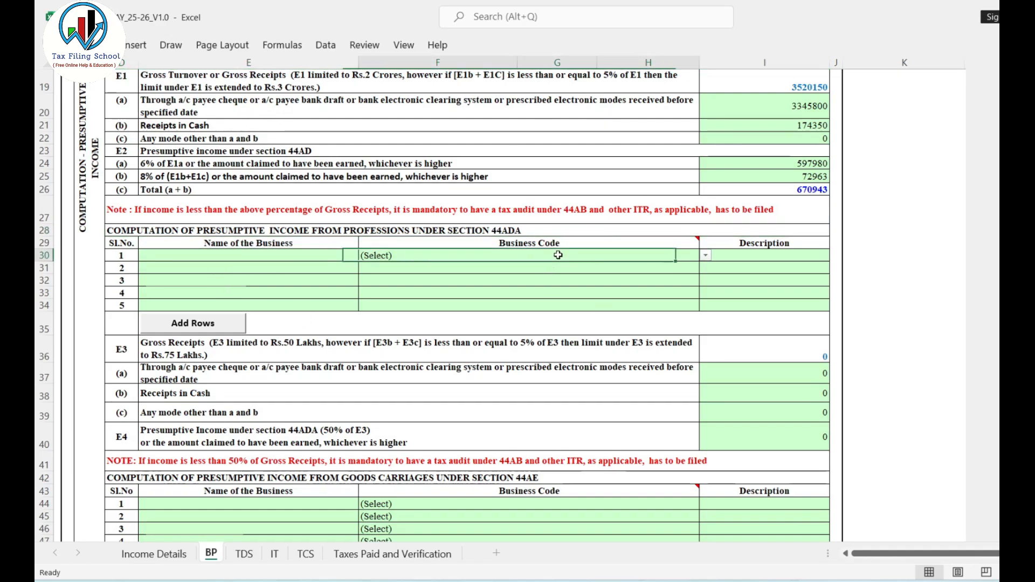
{"action": "left_click", "coordinate": [705, 255]}
{"action": "key", "text": "Down"}
{"action": "key", "text": "Escape"}
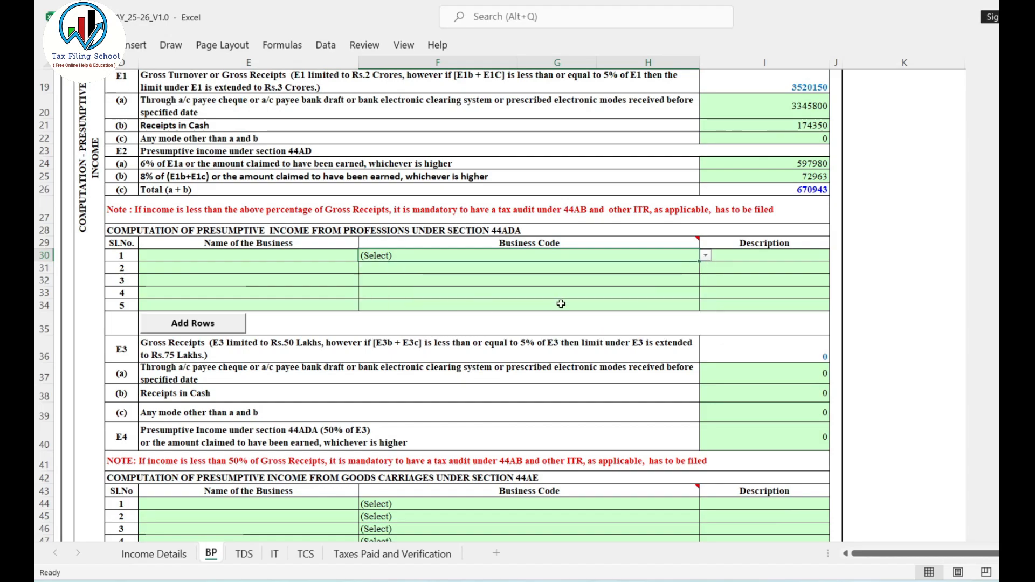
{"action": "scroll", "coordinate": [723, 315], "scroll_direction": "down", "scroll_amount": 1}
{"action": "left_click", "coordinate": [769, 312]}
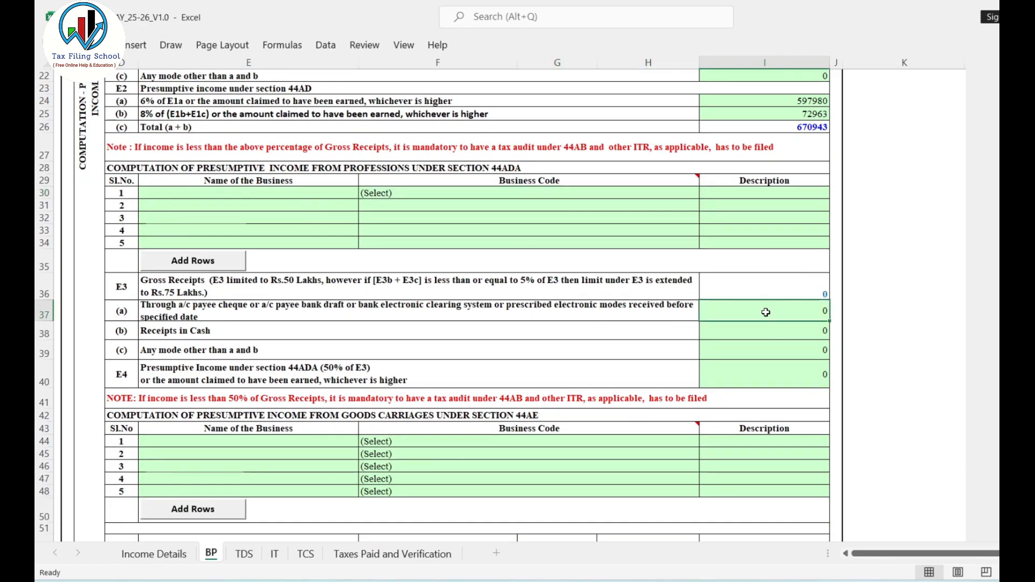
{"action": "left_click", "coordinate": [763, 332]}
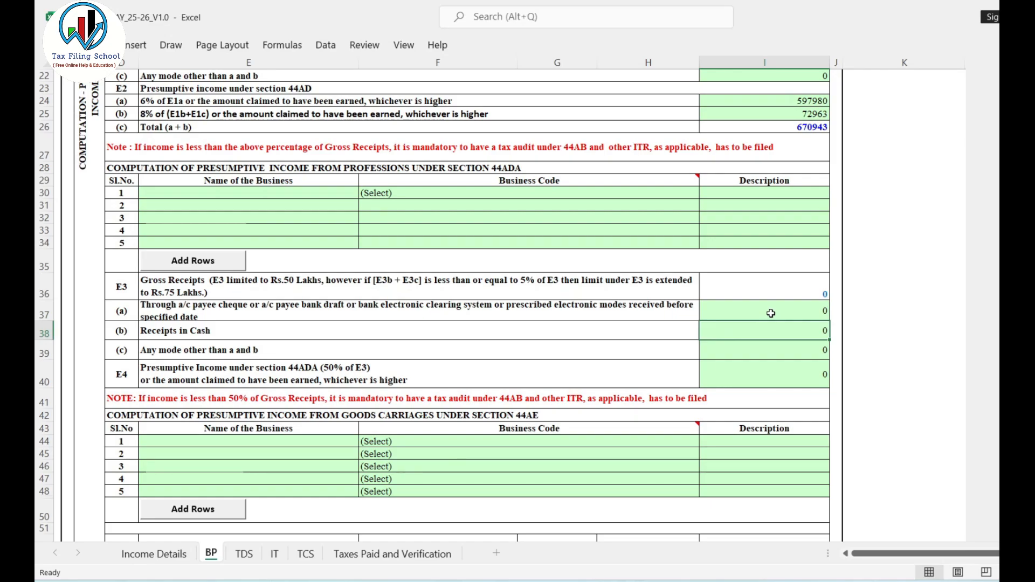
{"action": "scroll", "coordinate": [767, 317], "scroll_direction": "down", "scroll_amount": 1}
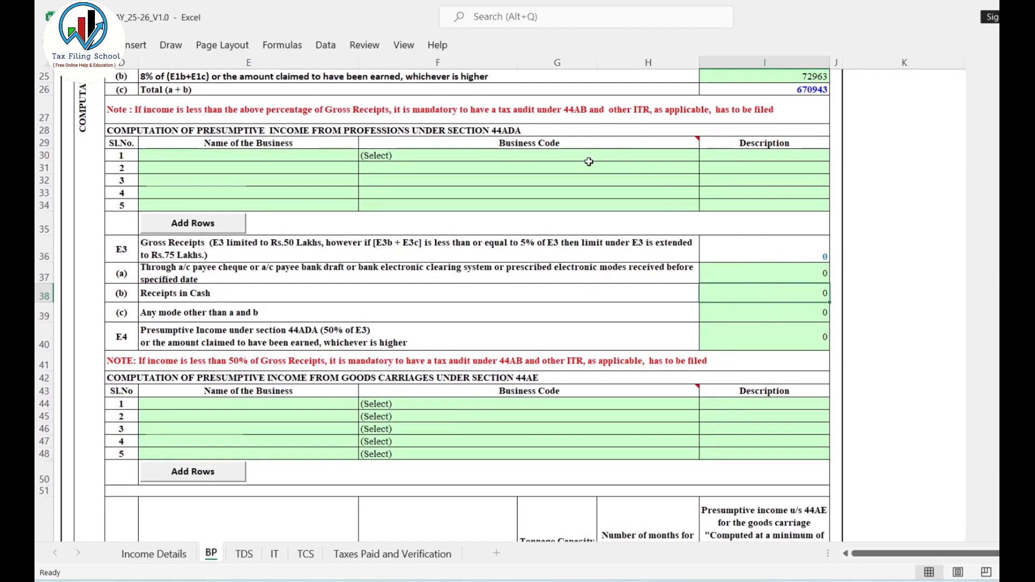
{"action": "scroll", "coordinate": [589, 162], "scroll_direction": "up", "scroll_amount": 1}
{"action": "scroll", "coordinate": [699, 210], "scroll_direction": "down", "scroll_amount": 1}
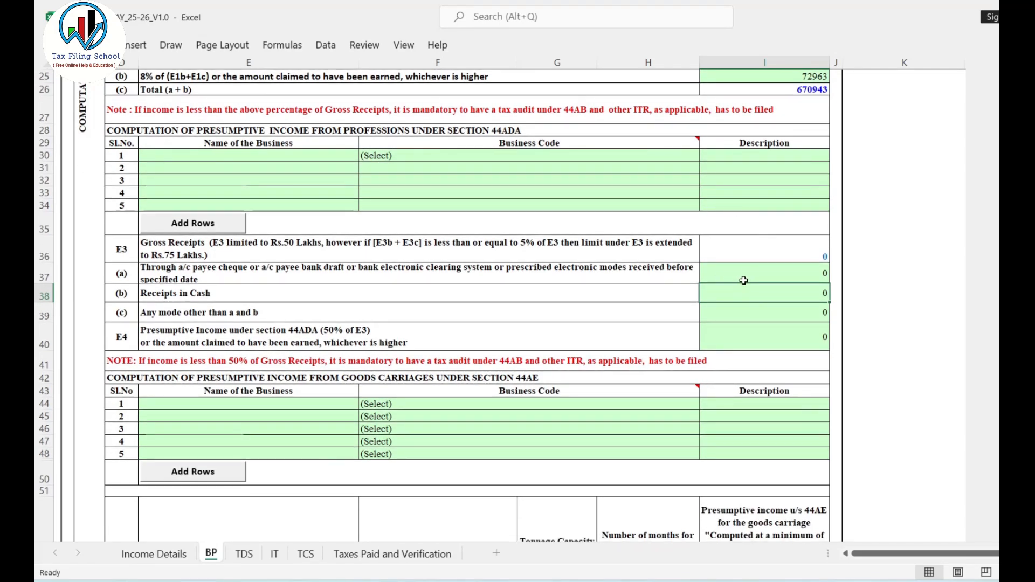
Fill the first section 44ADA profession row with business name S R Consultancy, code 16003-Tax consultancy and description Income Tax and GST.
{"action": "left_click", "coordinate": [764, 327]}
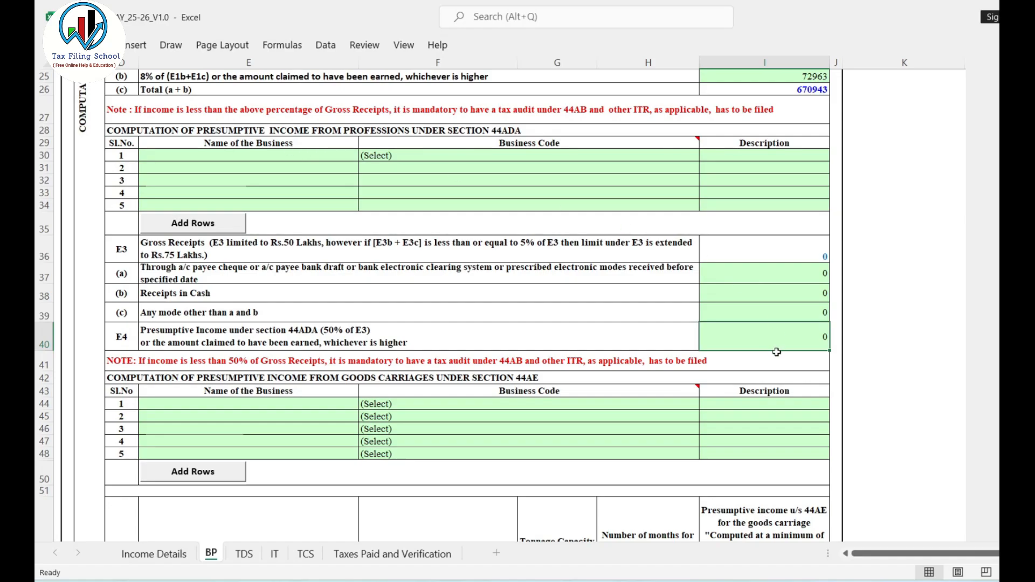
{"action": "left_click", "coordinate": [247, 156]}
{"action": "type", "text": "S R Consultancy"}
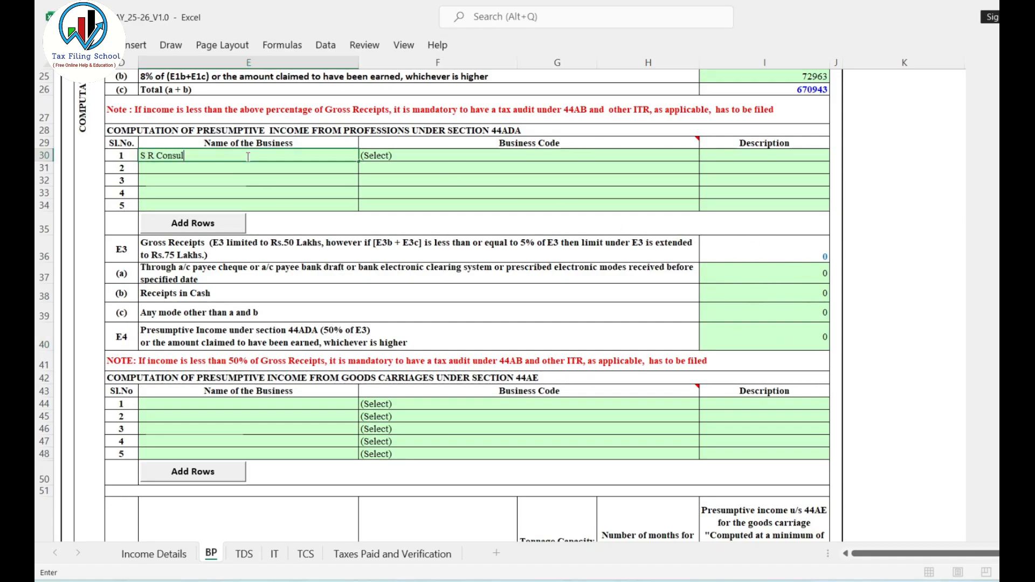
{"action": "left_click", "coordinate": [539, 156]}
{"action": "left_click", "coordinate": [705, 155]}
{"action": "left_click_drag", "start_coordinate": [703, 177], "coordinate": [702, 195]}
{"action": "left_click", "coordinate": [410, 187]}
{"action": "left_click", "coordinate": [791, 157]}
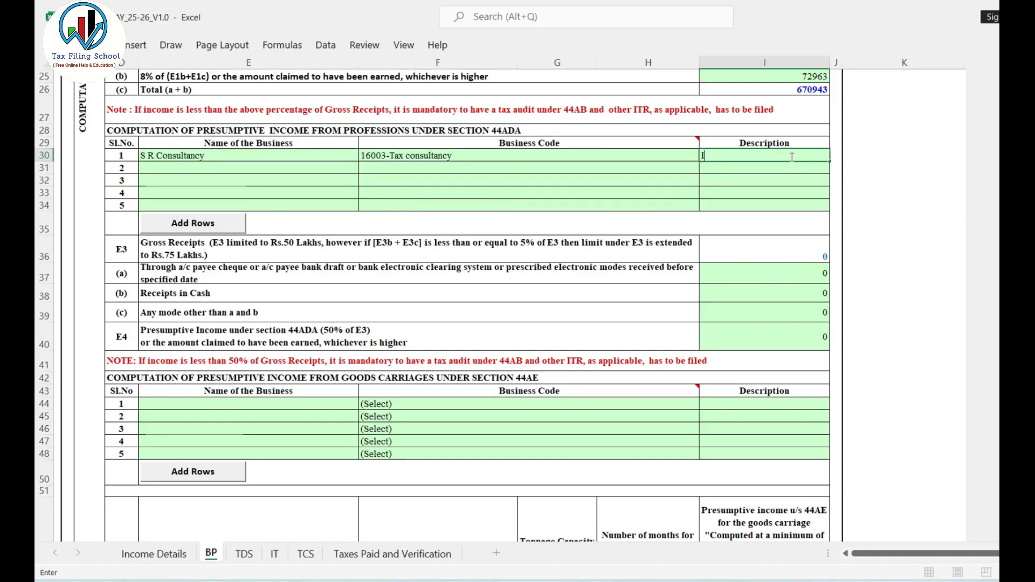
{"action": "type", "text": "Income Tax and GST"}
Enter the section 44ADA gross receipts as 1000000 for E3(a) electronic modes and 400000 for E3(b) Receipts in Cash.
{"action": "left_click", "coordinate": [804, 275]}
{"action": "type", "text": "1000000"}
{"action": "left_click", "coordinate": [816, 297]}
{"action": "type", "text": "400000"}
{"action": "left_click", "coordinate": [907, 292]}
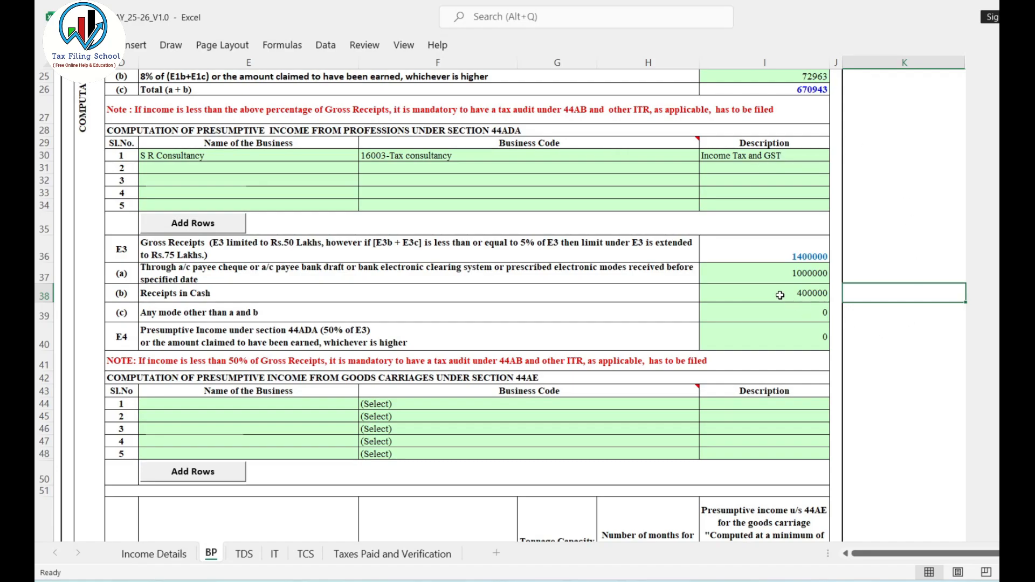
Check the E3 gross receipts and their split, and enter 700000 as the E4 presumptive income under section 44ADA.
{"action": "left_click", "coordinate": [798, 272]}
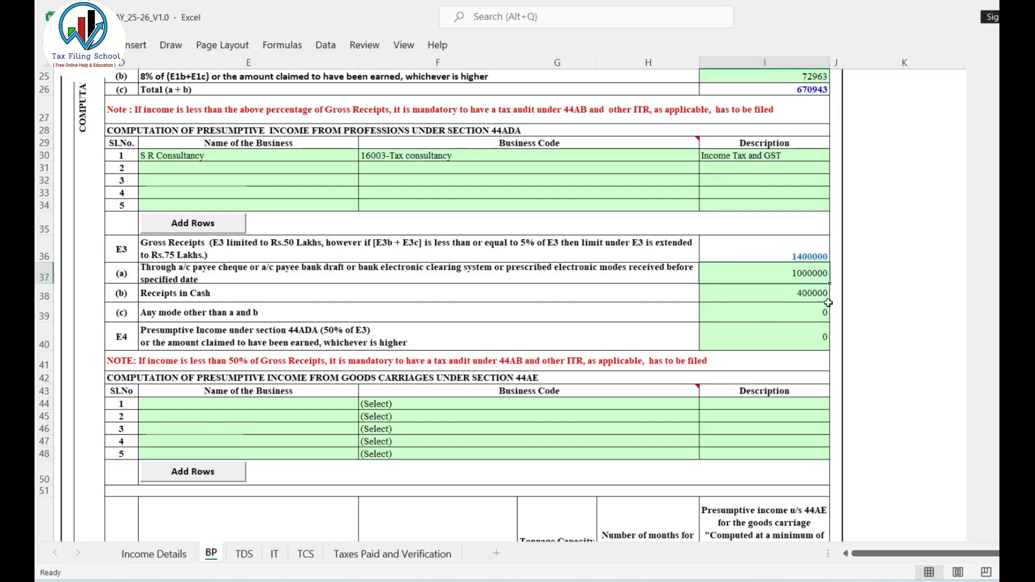
{"action": "left_click", "coordinate": [807, 295]}
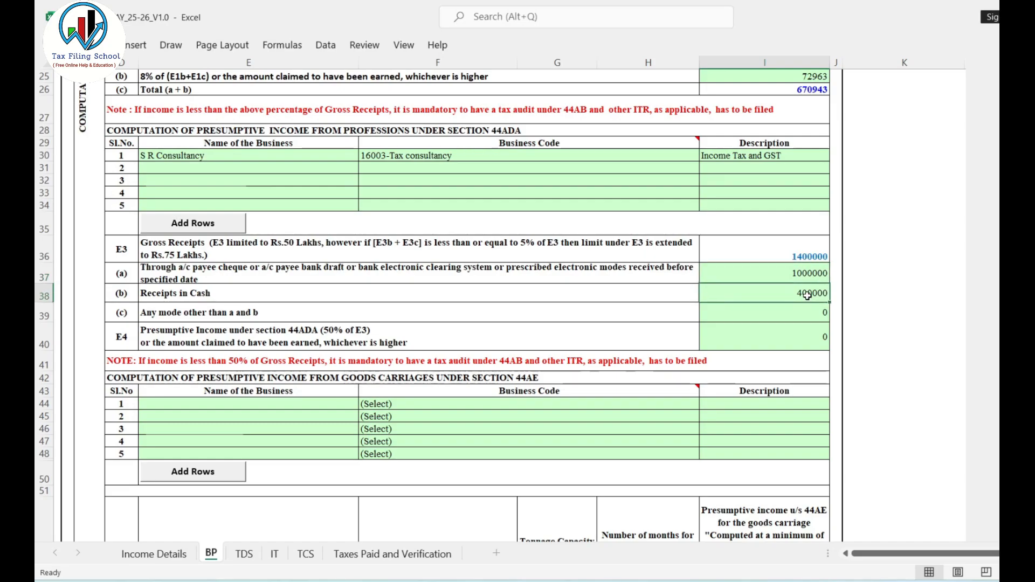
{"action": "left_click", "coordinate": [806, 254]}
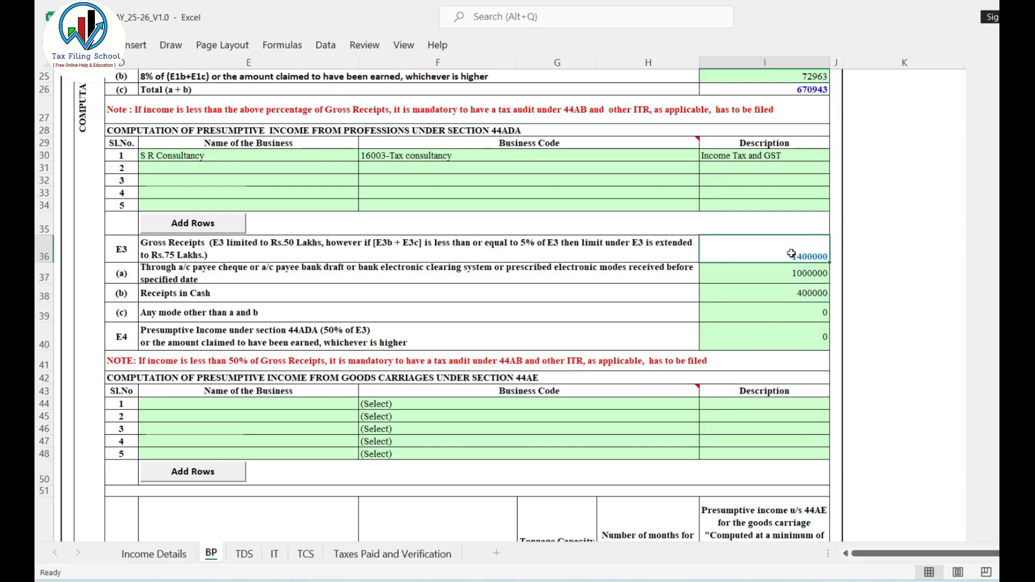
{"action": "left_click", "coordinate": [780, 338]}
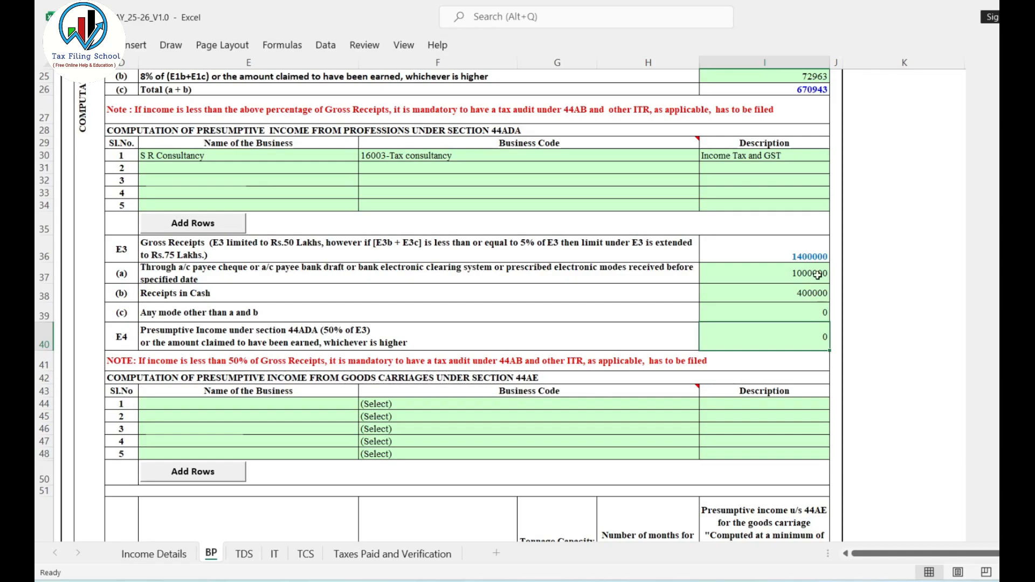
{"action": "left_click", "coordinate": [810, 257]}
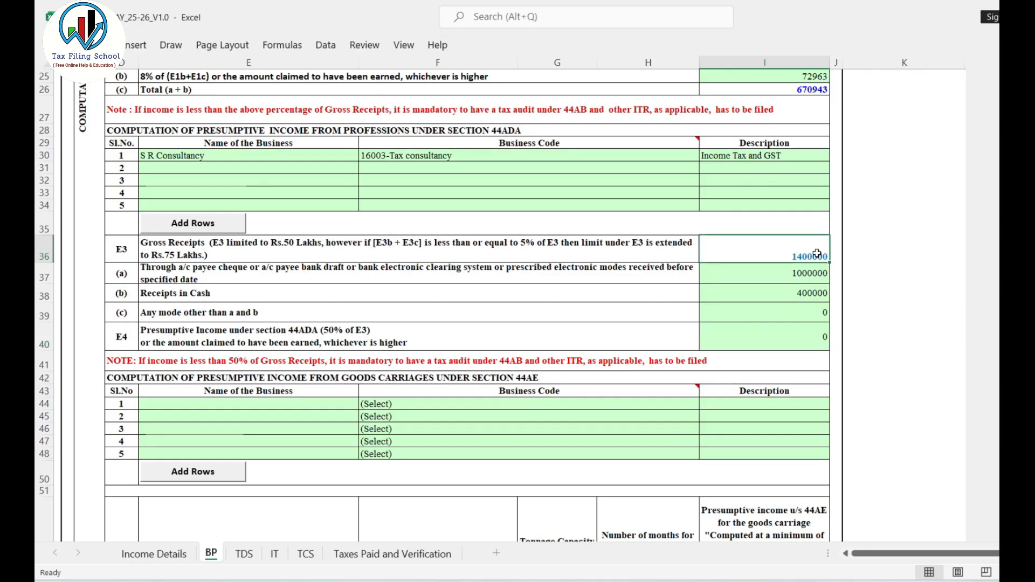
{"action": "left_click", "coordinate": [786, 337]}
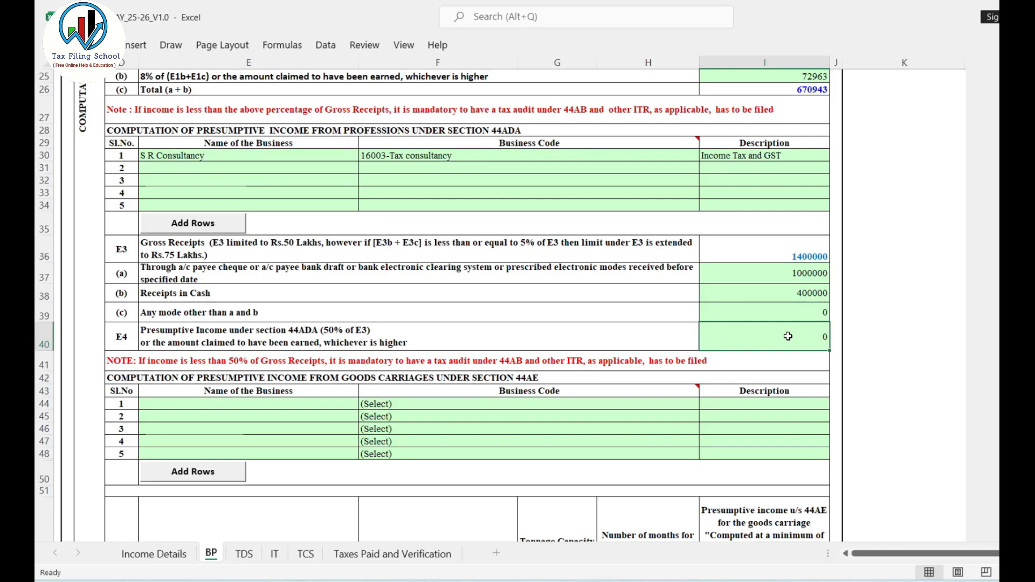
{"action": "left_click", "coordinate": [851, 349]}
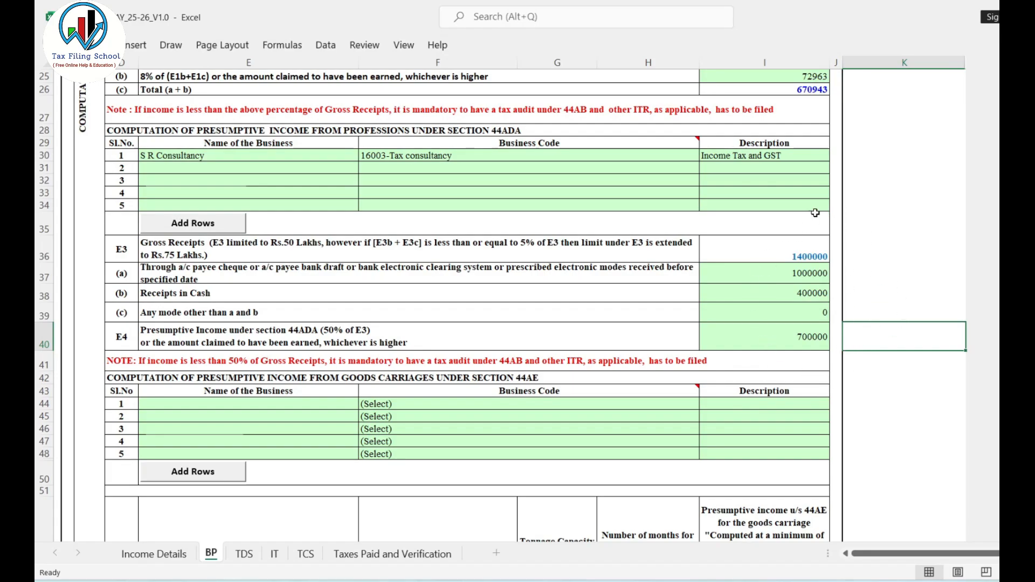
Compare the turnover limit wording of E1 under section 44AD with the gross receipts limit of E3 under section 44ADA.
{"action": "scroll", "coordinate": [774, 360], "scroll_direction": "up", "scroll_amount": 3}
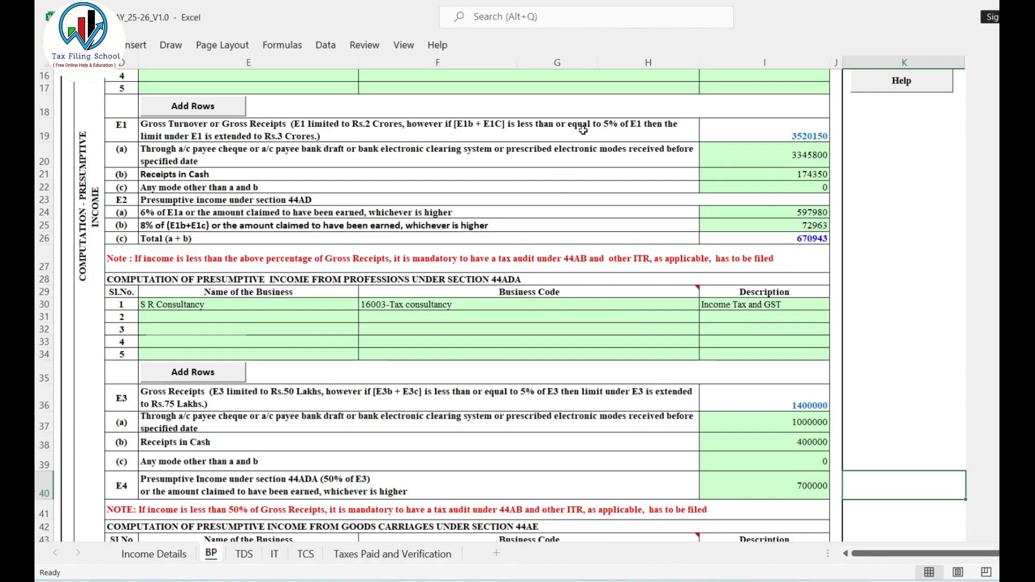
{"action": "mouse_move", "coordinate": [516, 289]}
{"action": "scroll", "coordinate": [611, 289], "scroll_direction": "down", "scroll_amount": 2}
{"action": "left_click", "coordinate": [307, 284]}
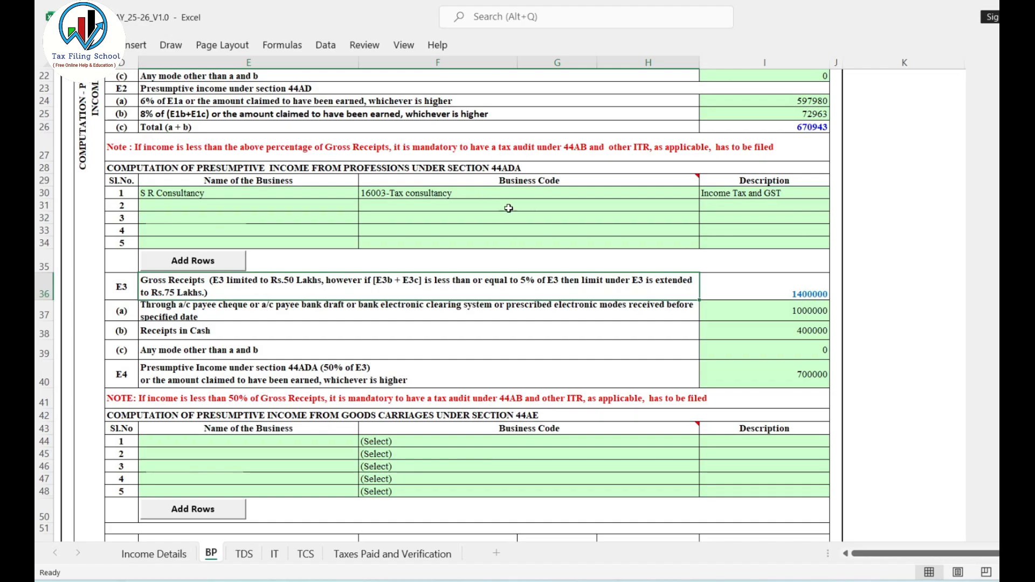
{"action": "scroll", "coordinate": [466, 273], "scroll_direction": "up", "scroll_amount": 3}
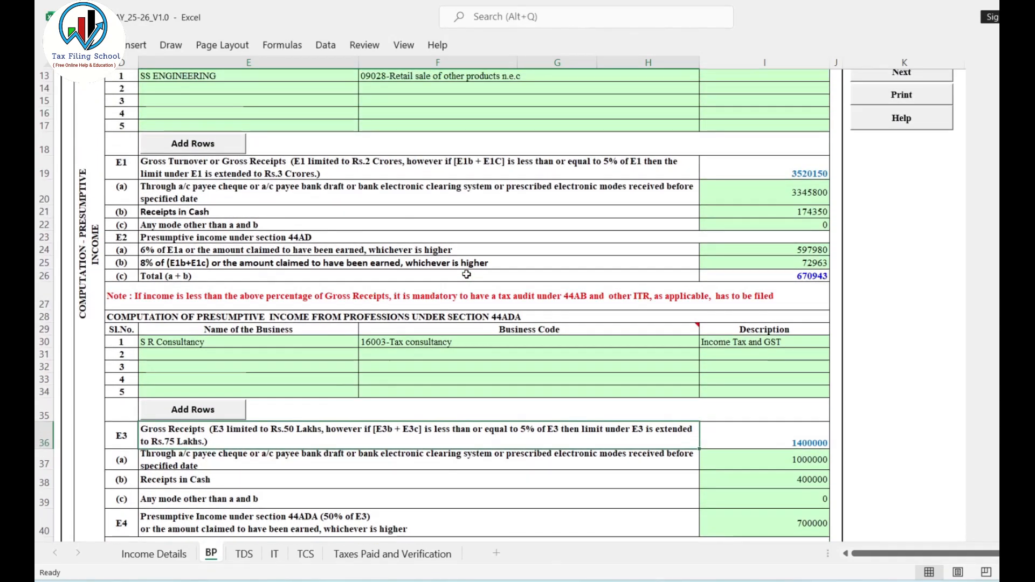
{"action": "left_click", "coordinate": [393, 166]}
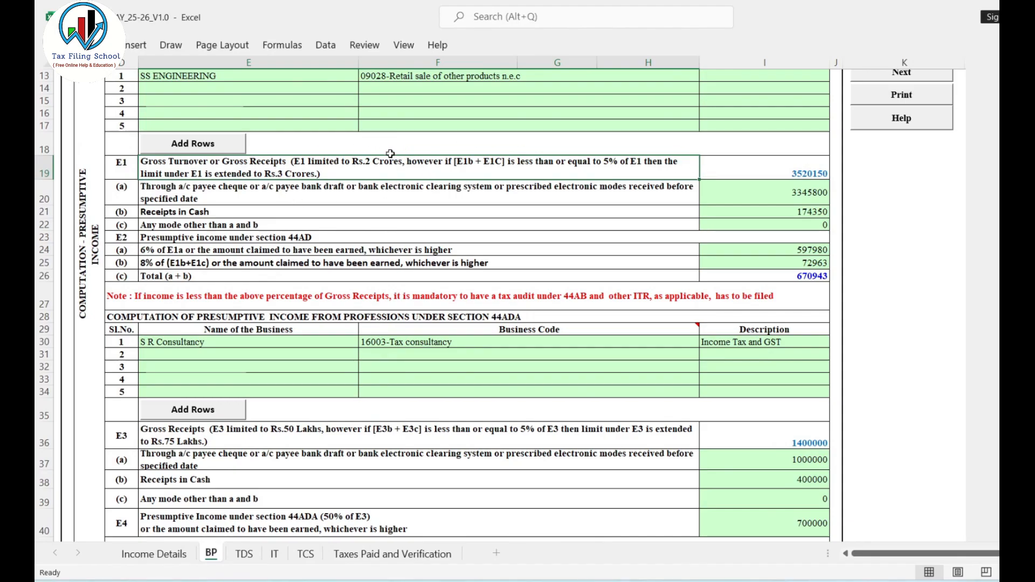
{"action": "scroll", "coordinate": [413, 192], "scroll_direction": "up", "scroll_amount": 1}
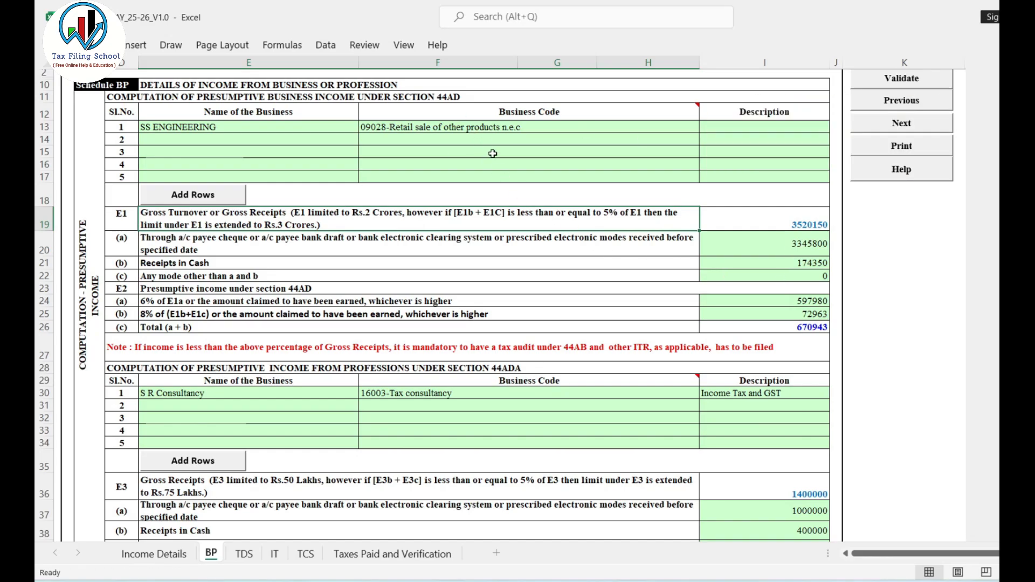
Review the section 44AE goods carriage block and the E9 GST details, checking the GSTIN and its annual outward supplies value.
{"action": "scroll", "coordinate": [493, 153], "scroll_direction": "down", "scroll_amount": 3}
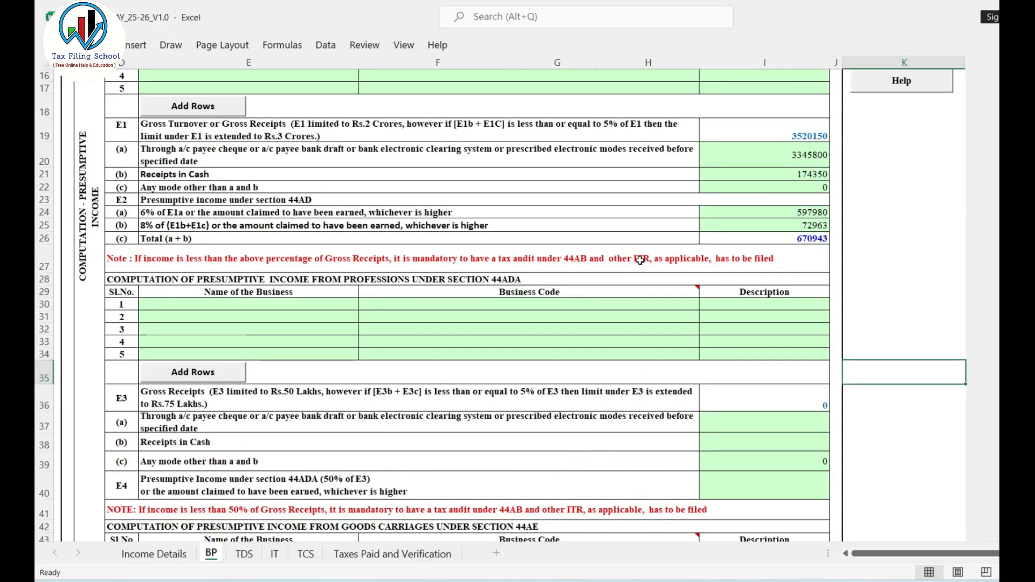
{"action": "scroll", "coordinate": [640, 260], "scroll_direction": "down", "scroll_amount": 6}
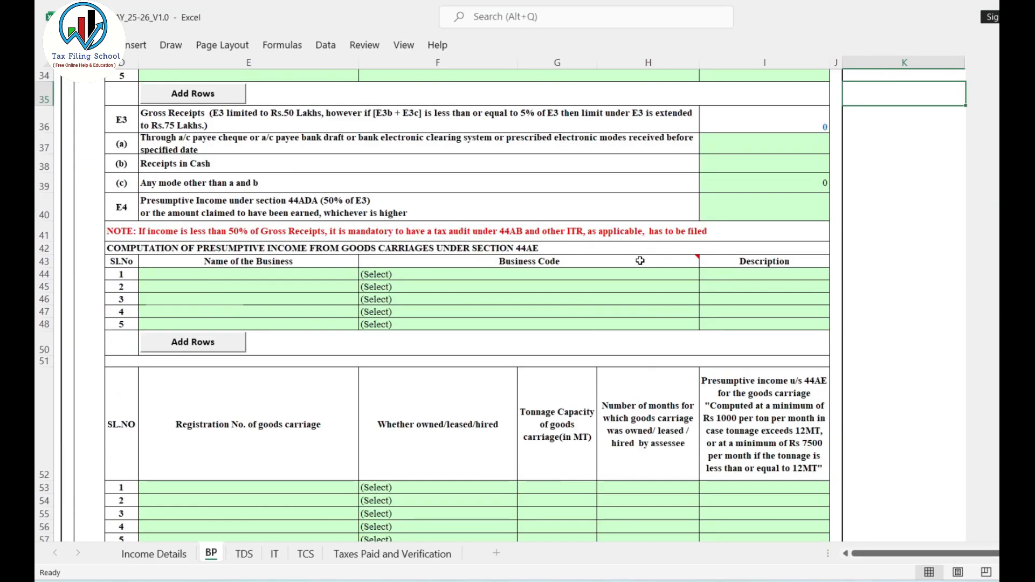
{"action": "scroll", "coordinate": [640, 260], "scroll_direction": "down", "scroll_amount": 8}
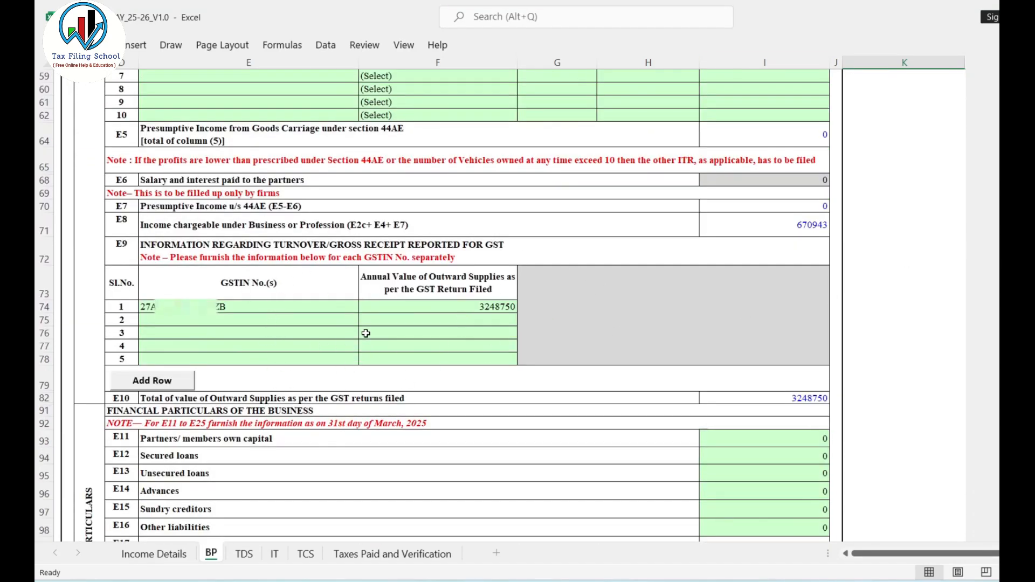
{"action": "left_click", "coordinate": [257, 308]}
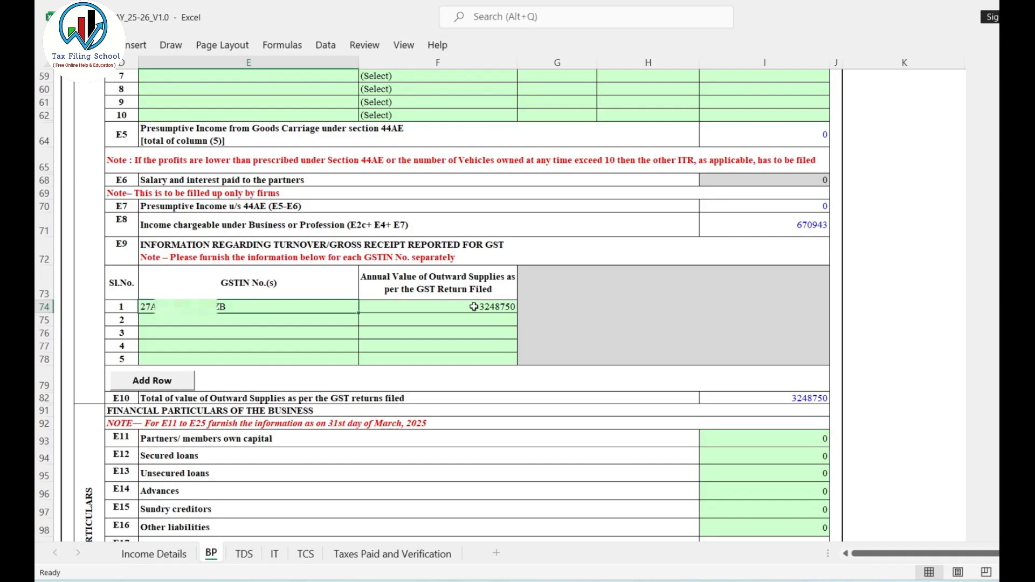
{"action": "left_click", "coordinate": [486, 307]}
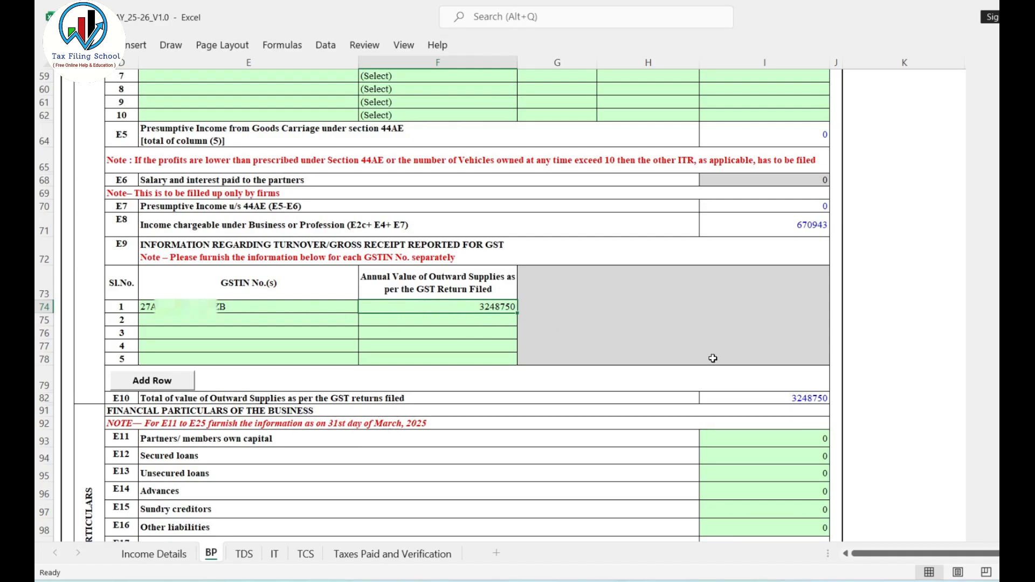
Examine the Financial Particulars block E11 to E25 and its mandatory rows: sundry creditors, inventories, sundry debtors and cash-in-hand.
{"action": "scroll", "coordinate": [713, 358], "scroll_direction": "down", "scroll_amount": 6}
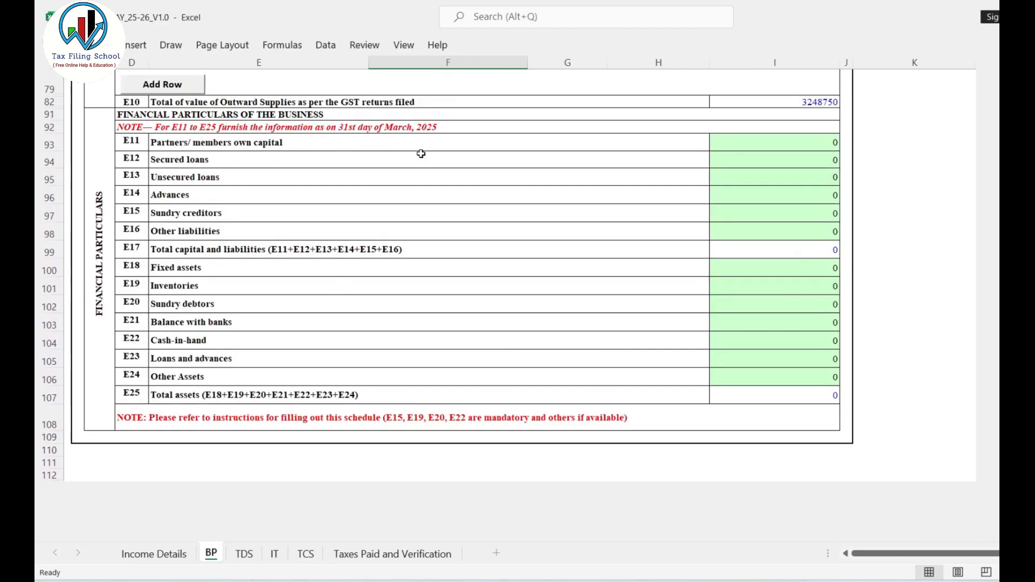
{"action": "left_click_drag", "start_coordinate": [794, 143], "coordinate": [810, 378]}
{"action": "left_click", "coordinate": [877, 292]}
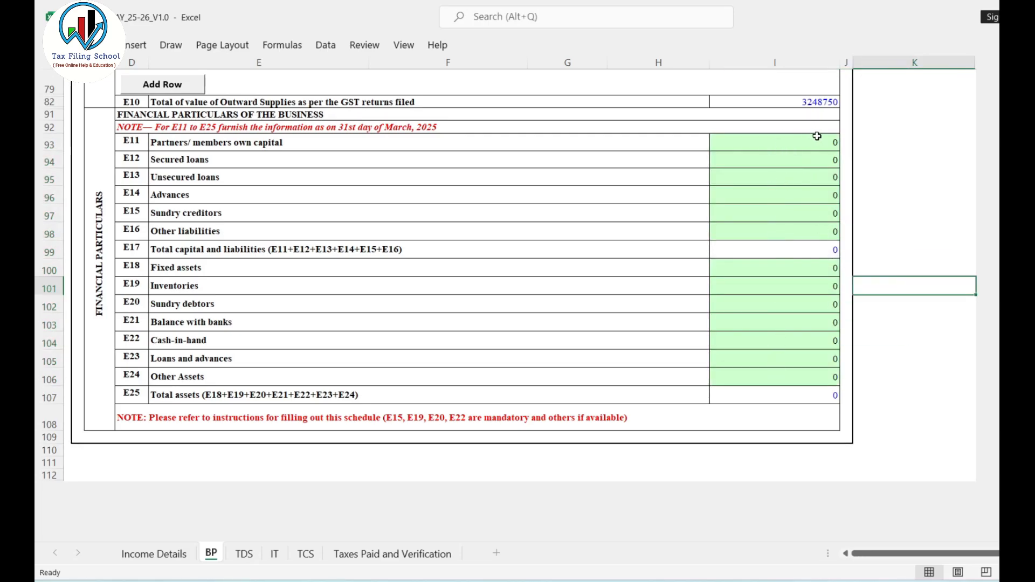
{"action": "left_click", "coordinate": [188, 215]}
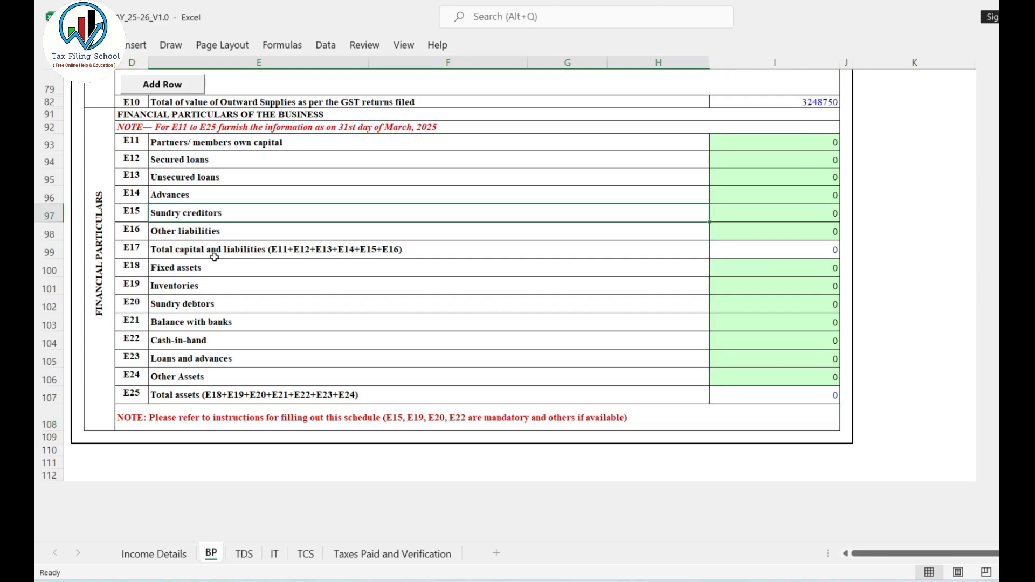
{"action": "left_click", "coordinate": [202, 286]}
{"action": "left_click", "coordinate": [204, 305]}
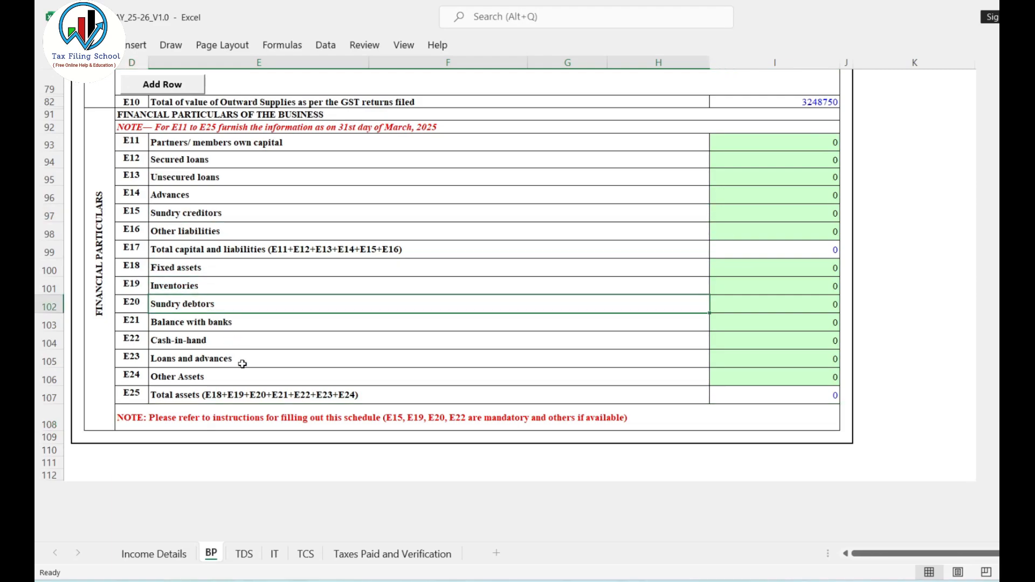
{"action": "left_click", "coordinate": [203, 339]}
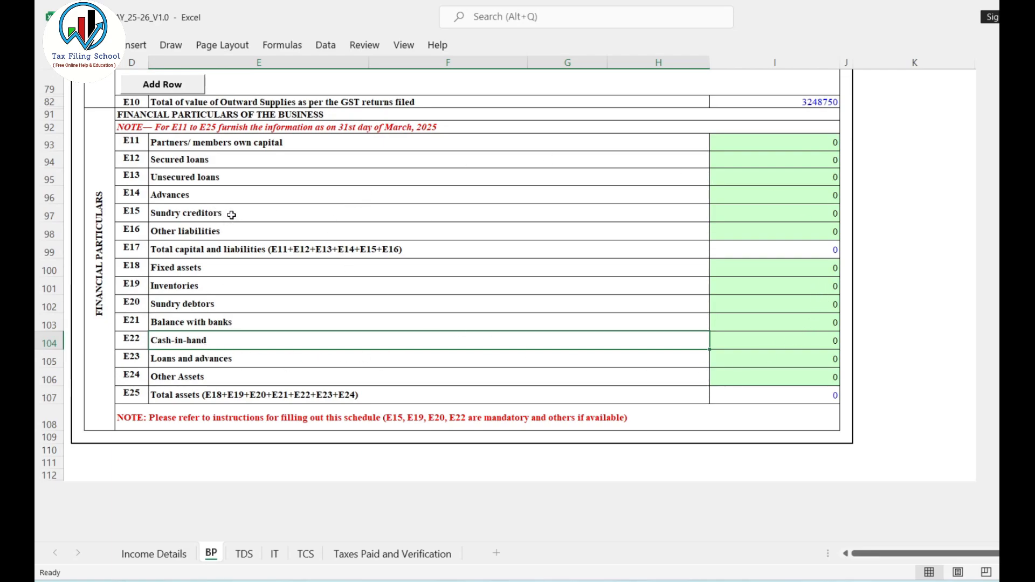
{"action": "left_click", "coordinate": [211, 287]}
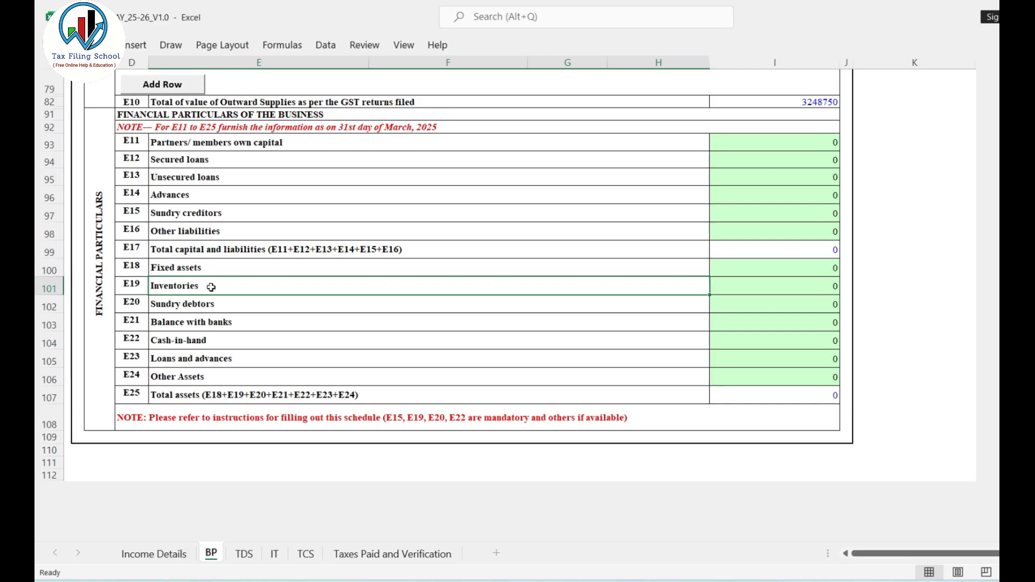
{"action": "left_click", "coordinate": [824, 292]}
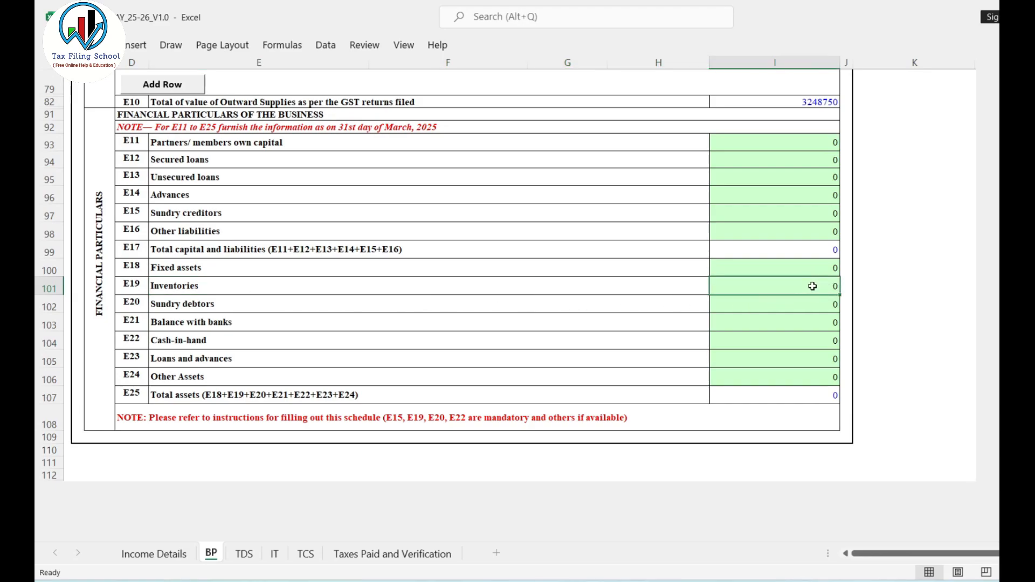
Take the figures from the practice workbook's Balance_Sheet and enter E15 Sundry creditors 135890 and E19 Inventories 197800 on the BP sheet.
{"action": "mouse_move", "coordinate": [717, 579]}
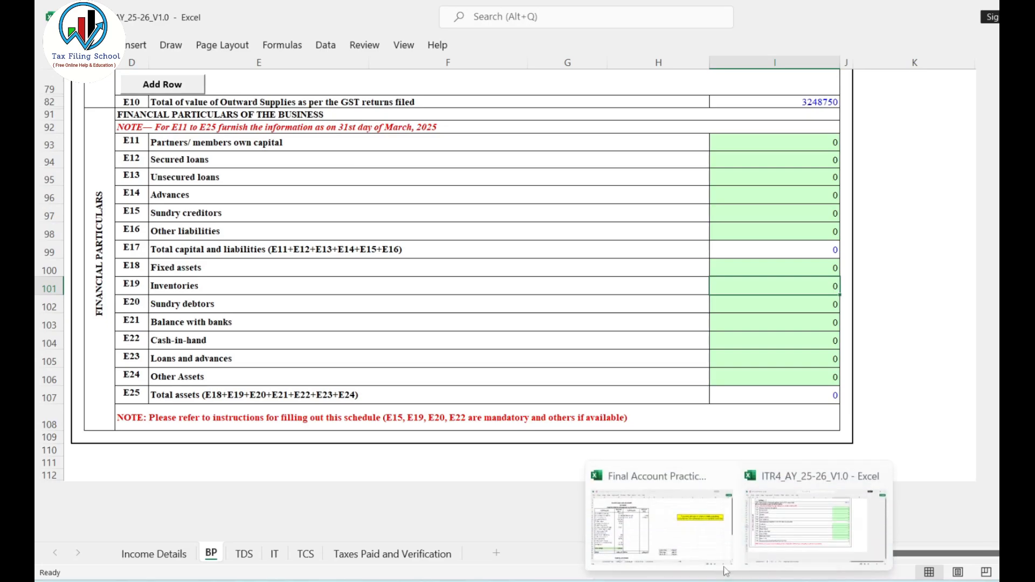
{"action": "left_click", "coordinate": [636, 491]}
{"action": "left_click", "coordinate": [420, 555]}
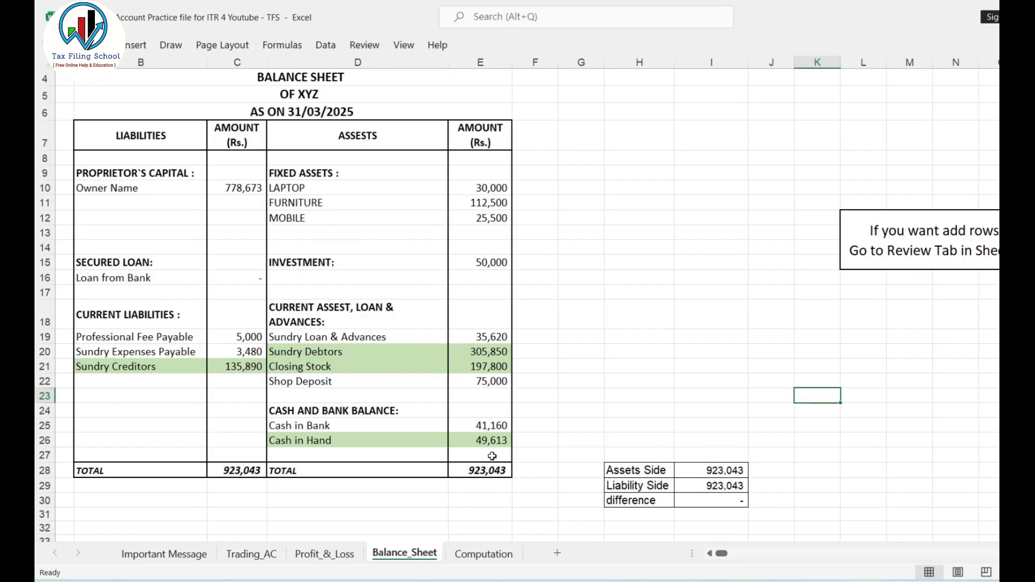
{"action": "key", "text": "alt+Tab"}
{"action": "left_click", "coordinate": [776, 283]}
{"action": "type", "text": "197800"}
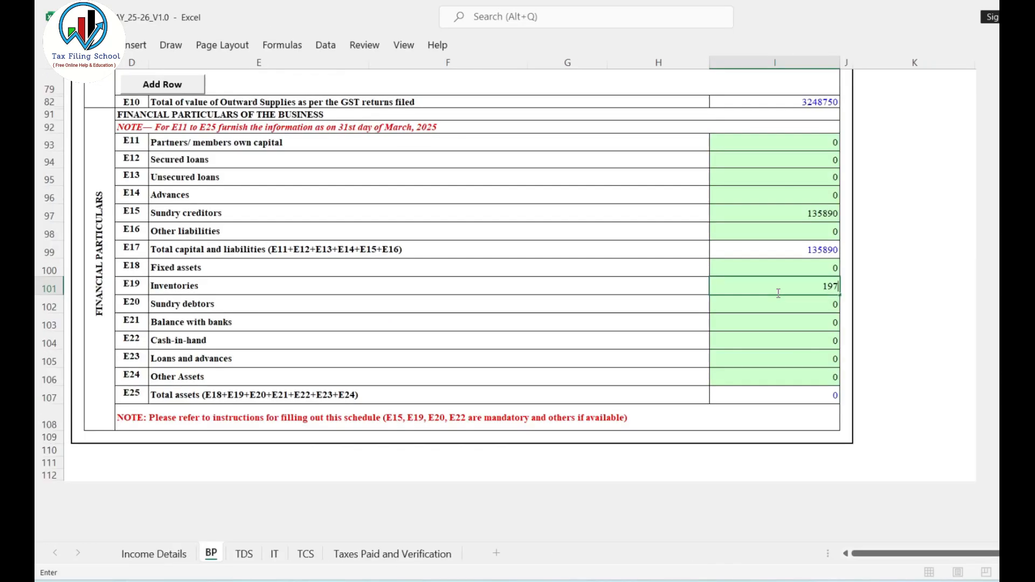
Enter E20 Sundry debtors as 305850 and E22 Cash-in-hand as 49613 in the Financial Particulars.
{"action": "left_click", "coordinate": [790, 301]}
{"action": "type", "text": "305850"}
{"action": "left_click", "coordinate": [813, 346]}
{"action": "type", "text": "49613"}
{"action": "left_click", "coordinate": [887, 303]}
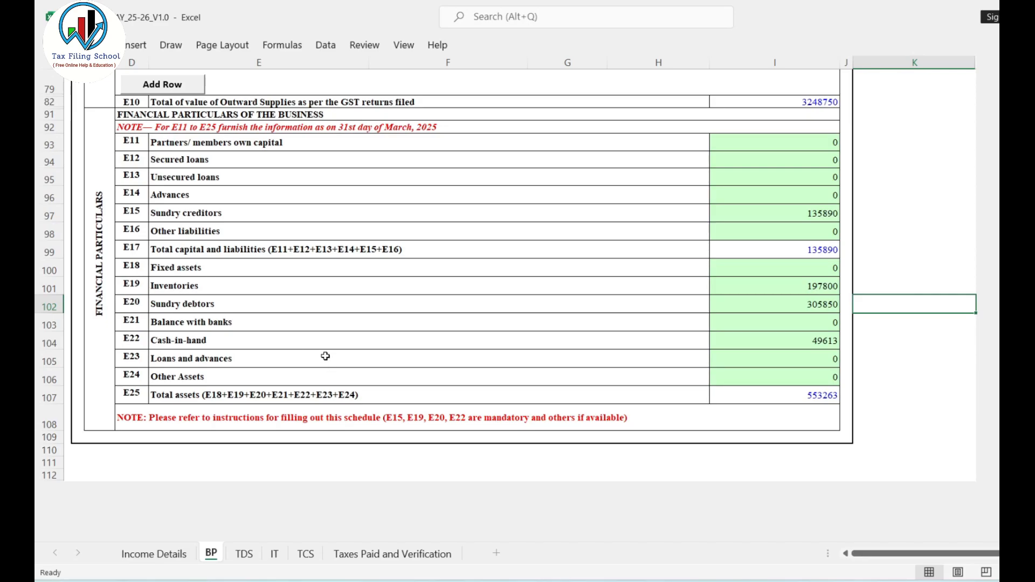
Validate the BP sheet and dismiss the validation alert.
{"action": "scroll", "coordinate": [890, 342], "scroll_direction": "up", "scroll_amount": 10}
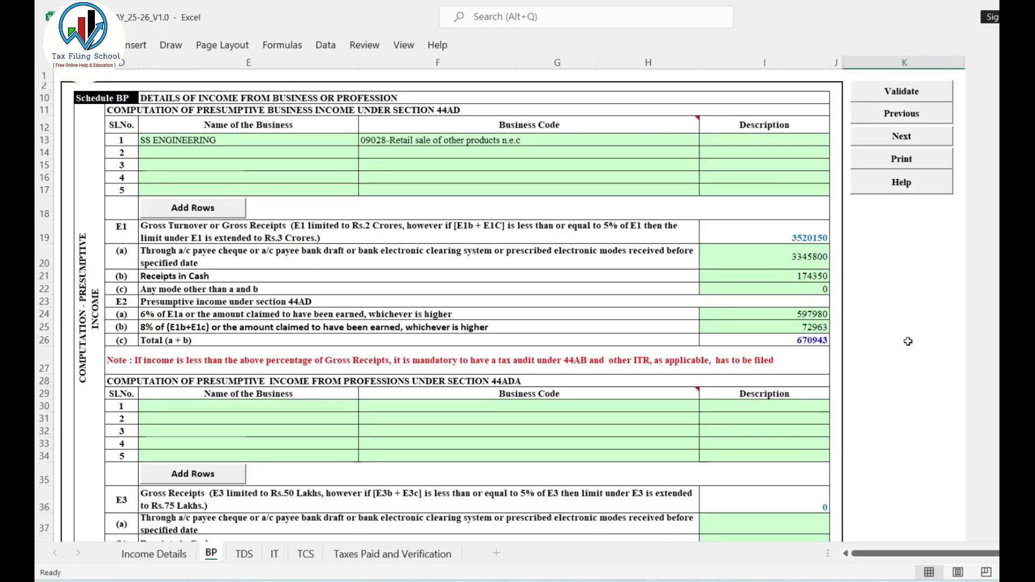
{"action": "left_click", "coordinate": [904, 97]}
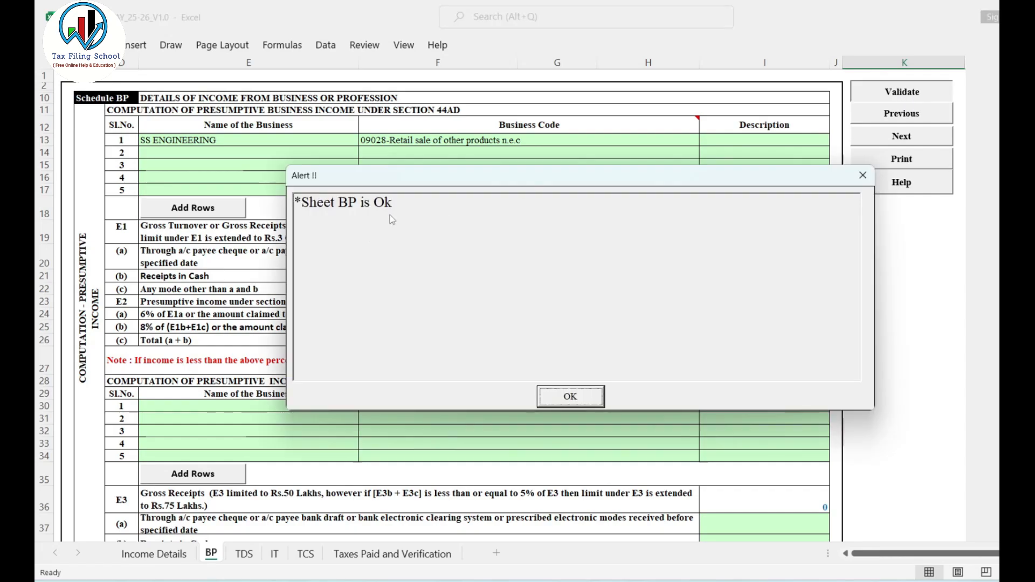
{"action": "left_click", "coordinate": [564, 398]}
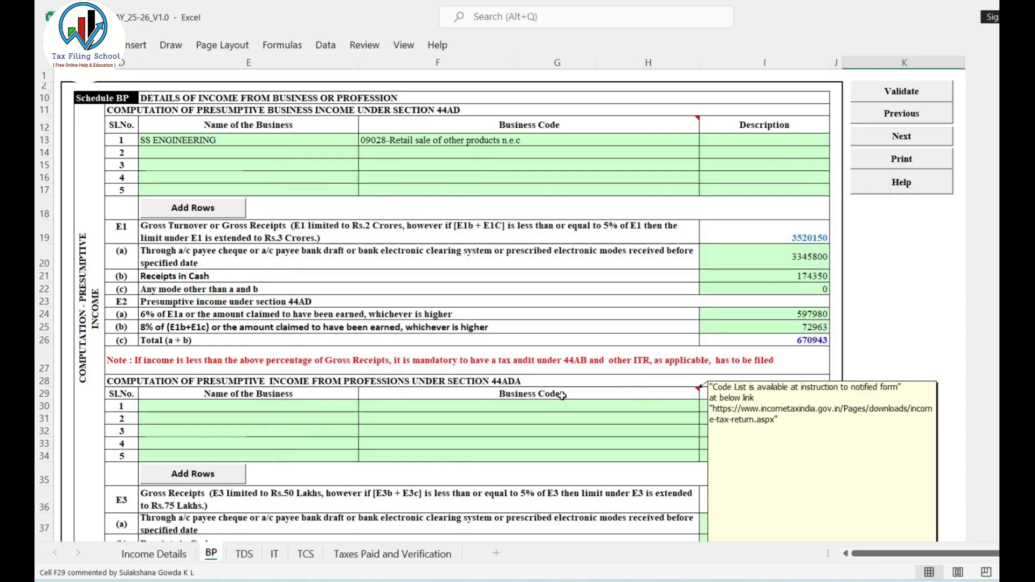
Open the TDS sheet, dismiss its alert, and review the TAN and the available TDS sections in row 1 of Schedule TDS2(i).
{"action": "left_click", "coordinate": [244, 554]}
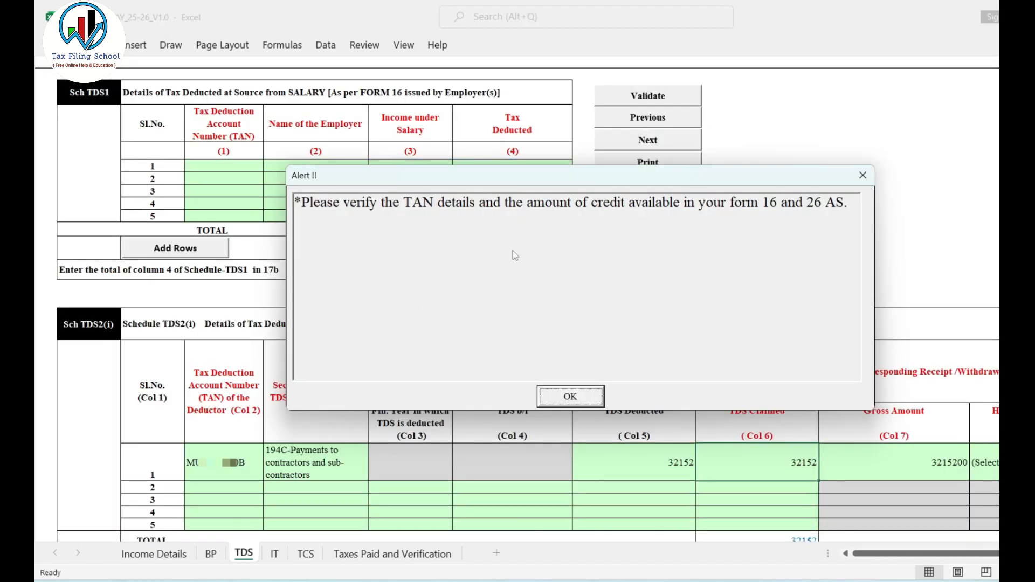
{"action": "left_click", "coordinate": [573, 398]}
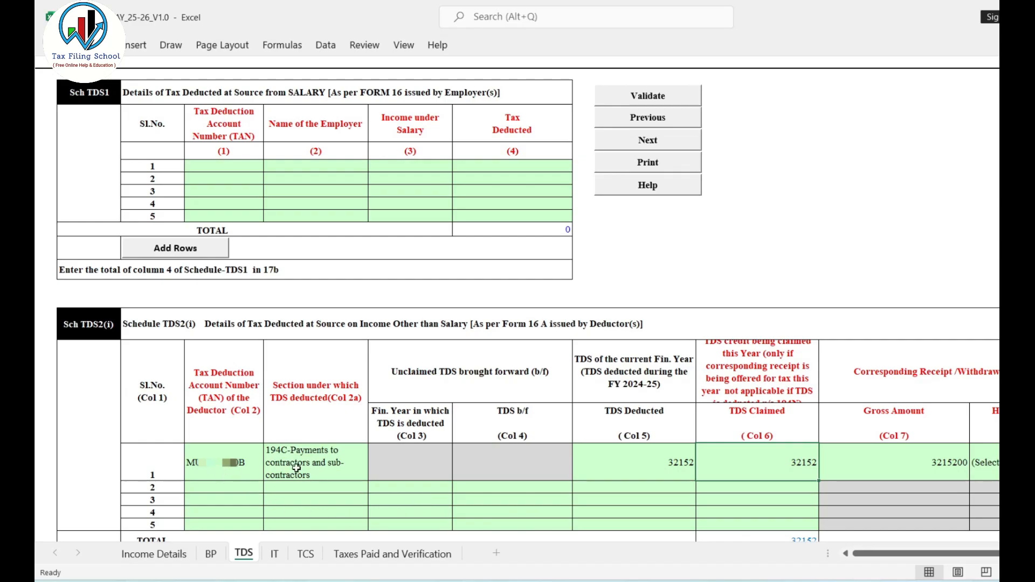
{"action": "scroll", "coordinate": [909, 327], "scroll_direction": "down", "scroll_amount": 3}
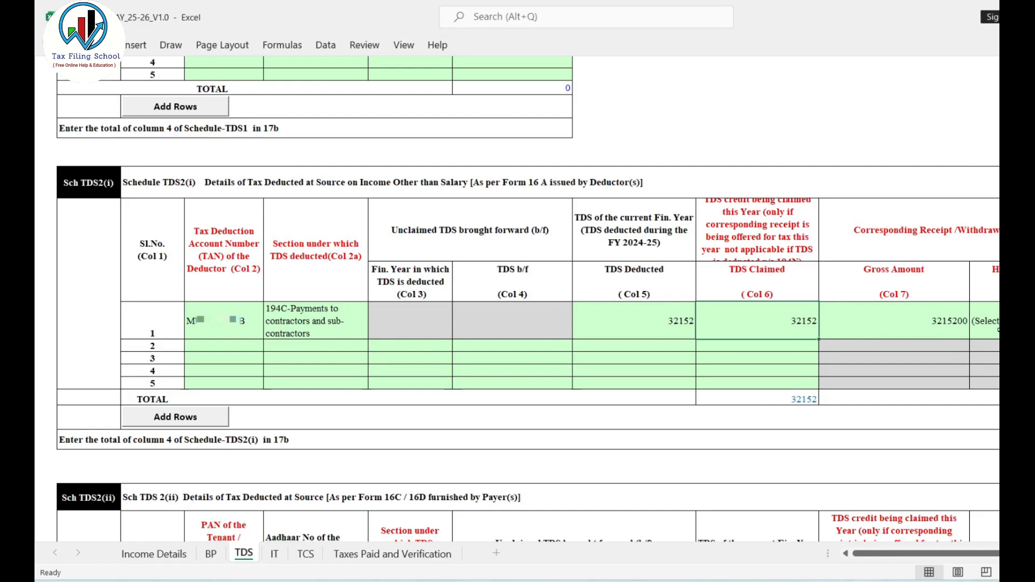
{"action": "left_click", "coordinate": [232, 324]}
{"action": "left_click", "coordinate": [325, 334]}
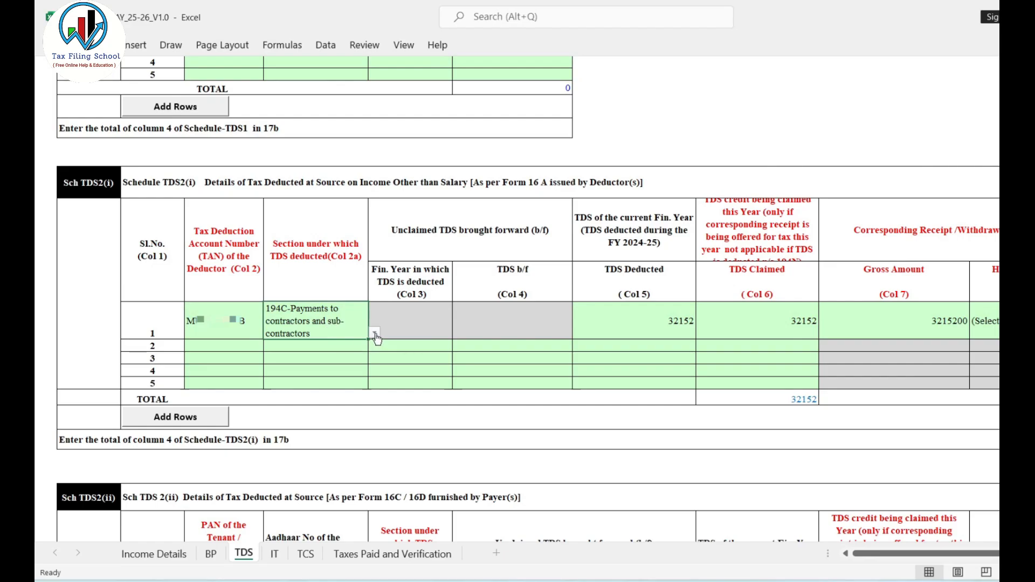
{"action": "left_click", "coordinate": [374, 334]}
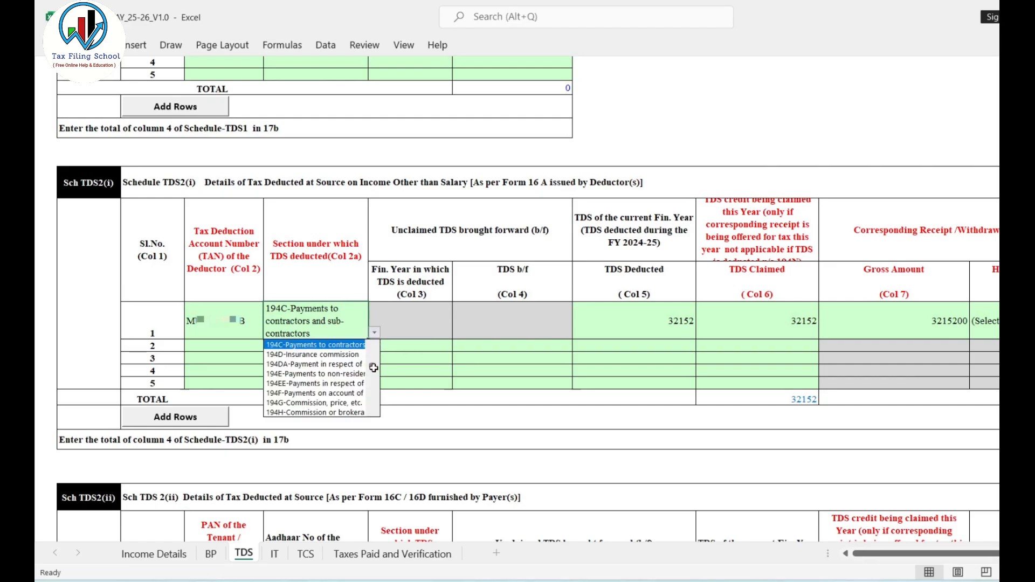
{"action": "scroll", "coordinate": [373, 368], "scroll_direction": "up", "scroll_amount": 5}
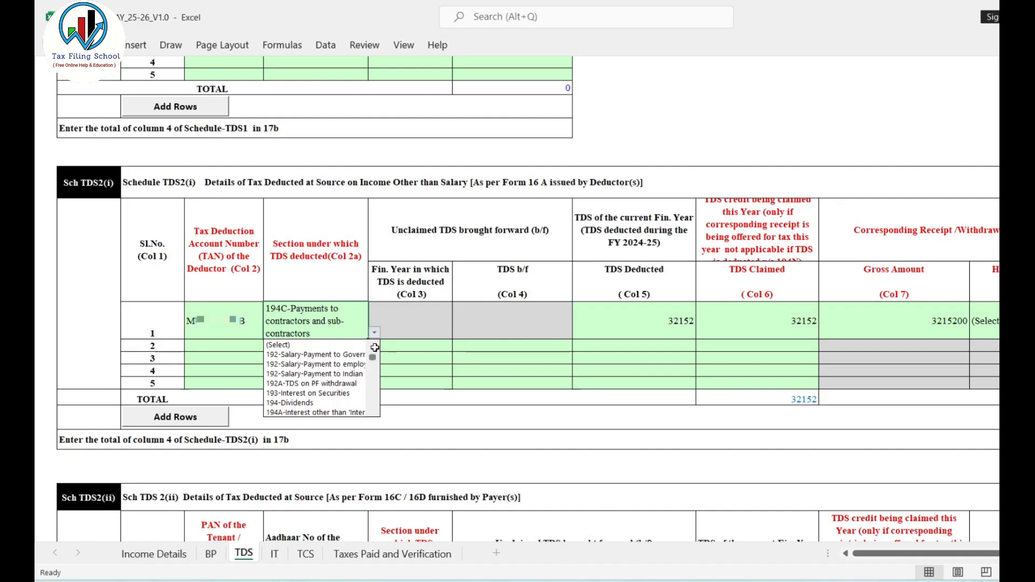
{"action": "left_click", "coordinate": [379, 319]}
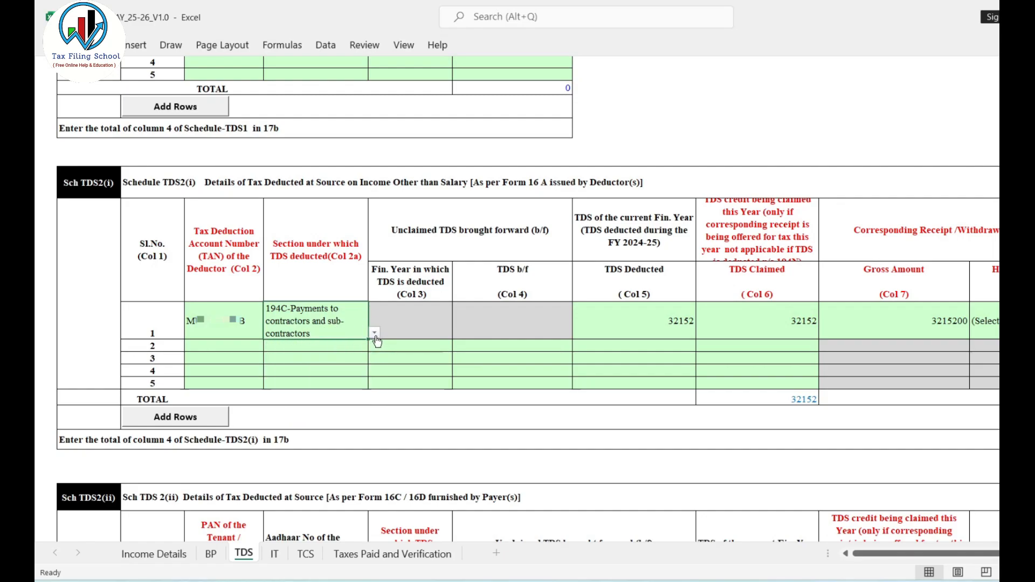
Check the TDS Deducted, TDS Claimed and Gross Amount entries in row 1 of Schedule TDS2(i).
{"action": "left_click", "coordinate": [680, 322]}
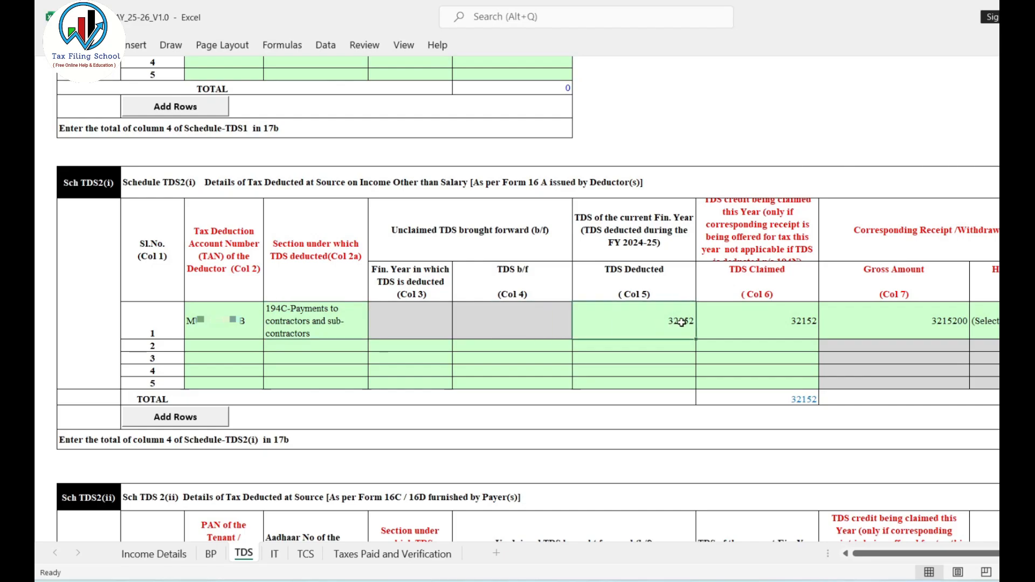
{"action": "left_click", "coordinate": [798, 319]}
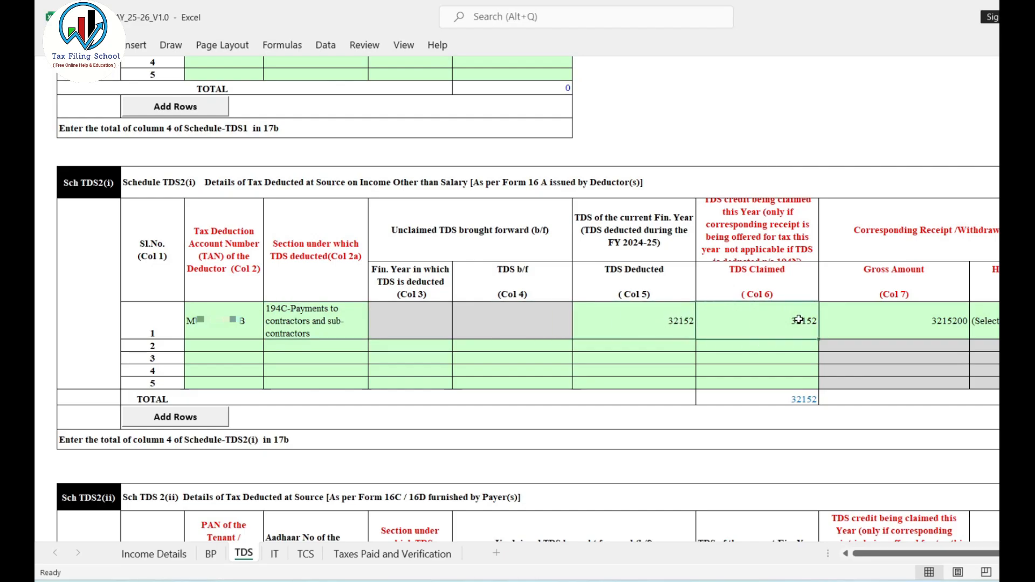
{"action": "left_click", "coordinate": [671, 323]}
{"action": "left_click", "coordinate": [797, 322]}
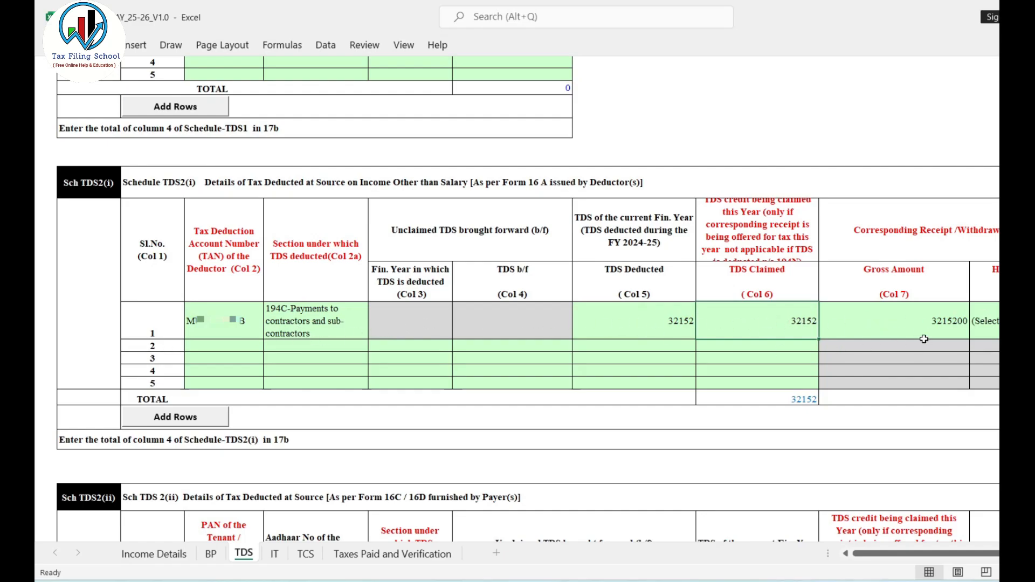
{"action": "left_click", "coordinate": [940, 322]}
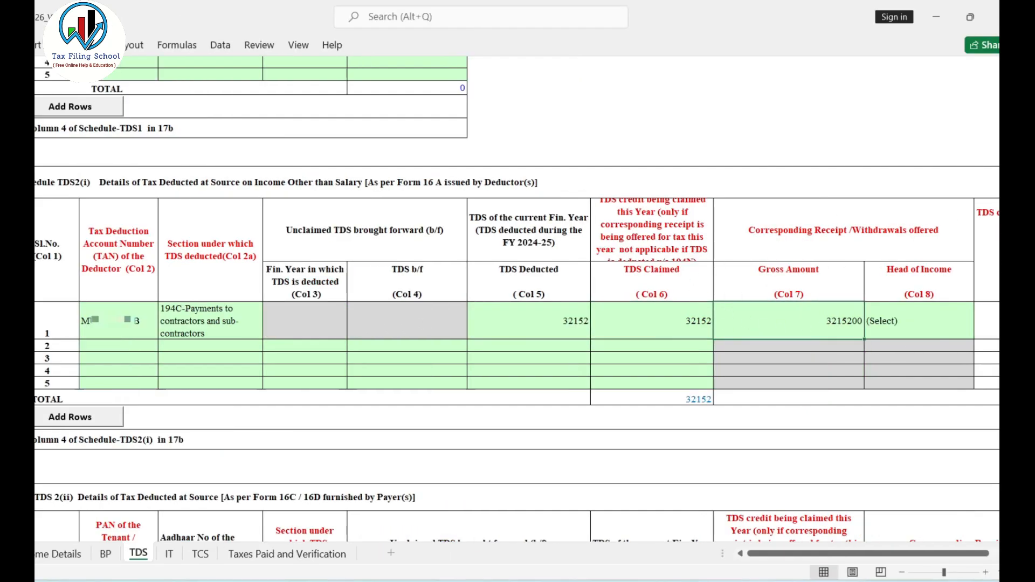
Set the Head of Income in Schedule TDS2(i) row 1 to Income from Business & Profession and validate the TDS sheet.
{"action": "left_click", "coordinate": [937, 327]}
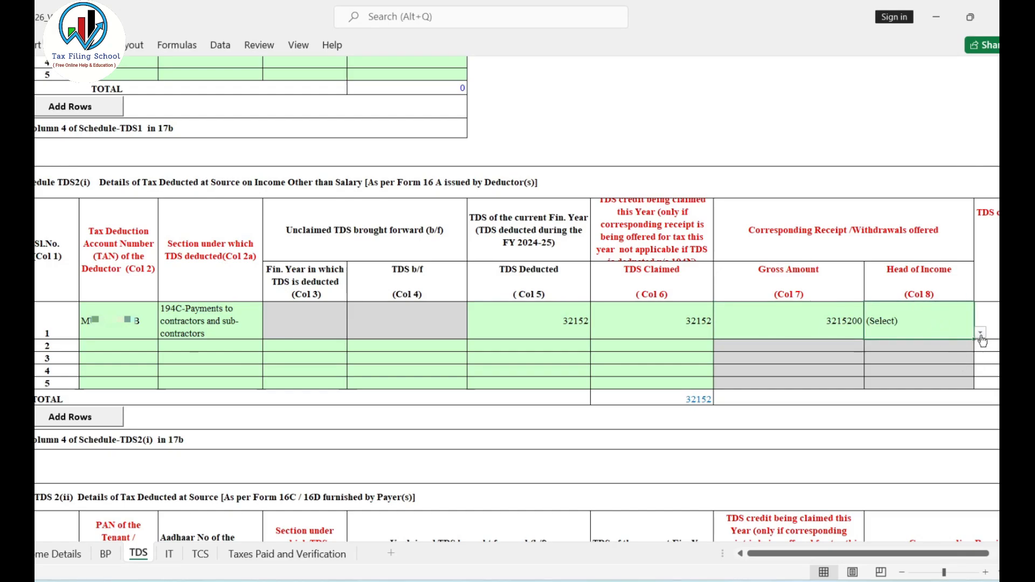
{"action": "left_click", "coordinate": [981, 334]}
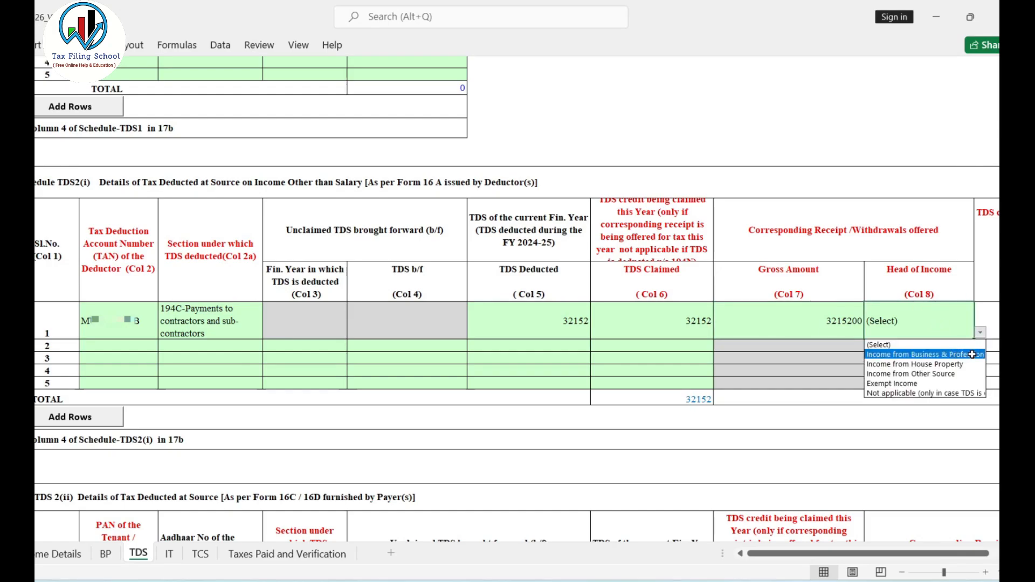
{"action": "left_click", "coordinate": [972, 354]}
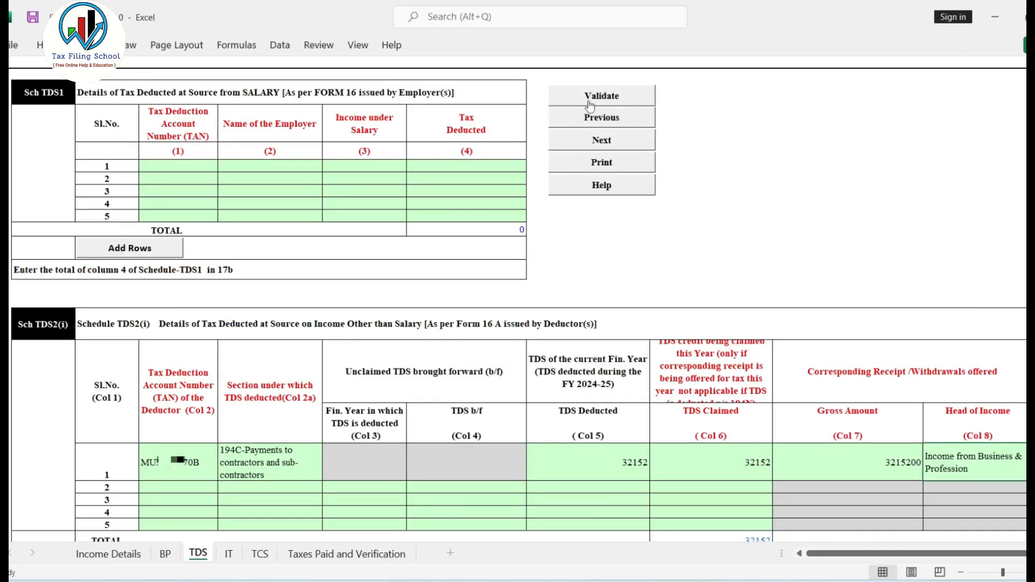
{"action": "left_click", "coordinate": [600, 102]}
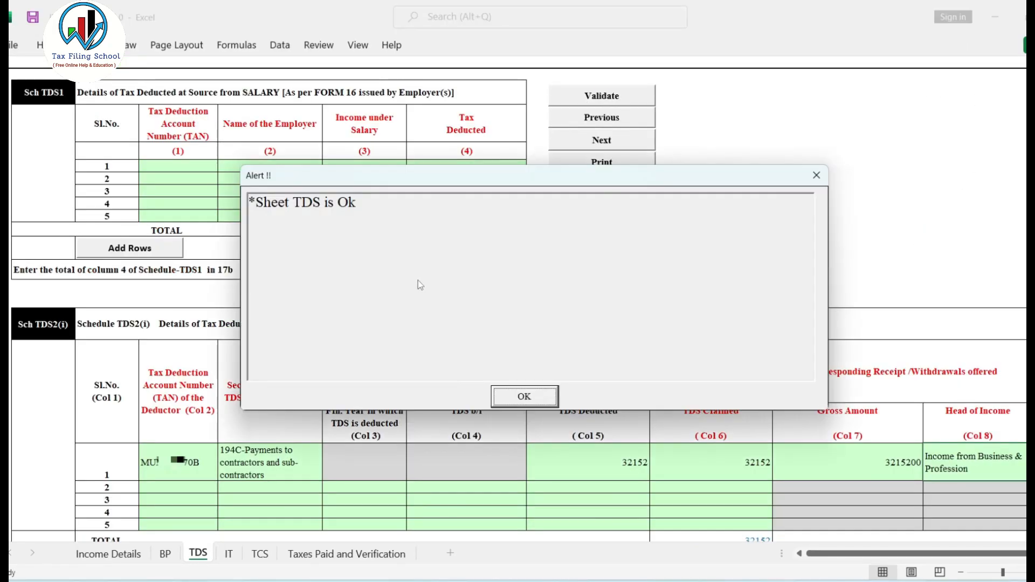
{"action": "left_click", "coordinate": [525, 396]}
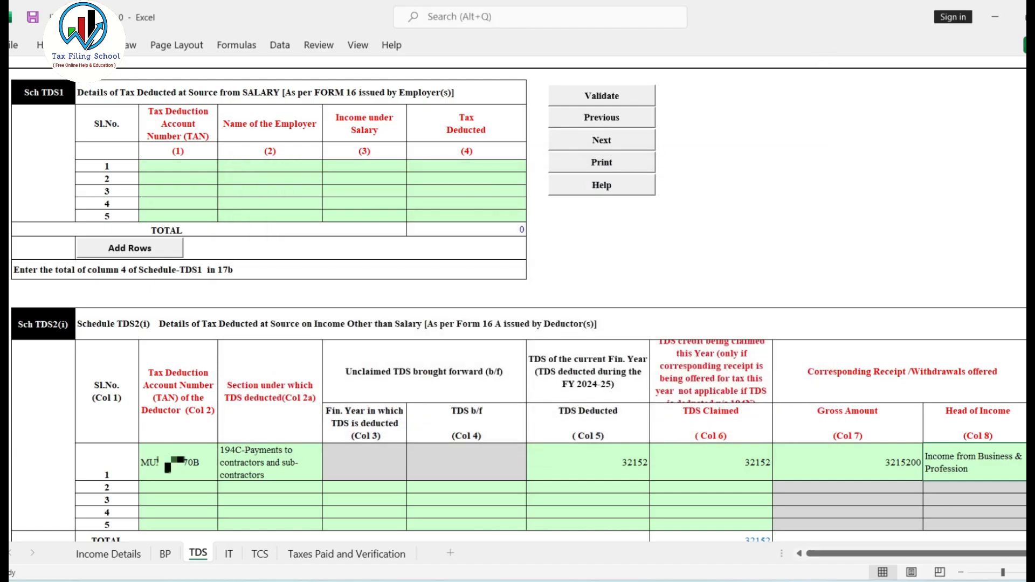
Look over the IT sheet for advance and self-assessment tax and the TCS sheet, dismissing the alert on each.
{"action": "left_click", "coordinate": [229, 554]}
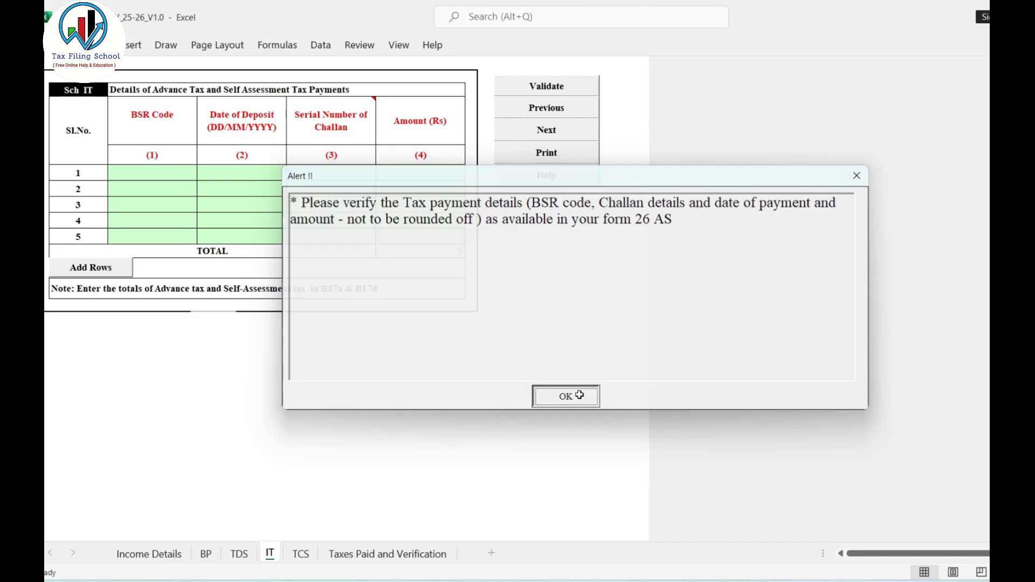
{"action": "left_click", "coordinate": [581, 398]}
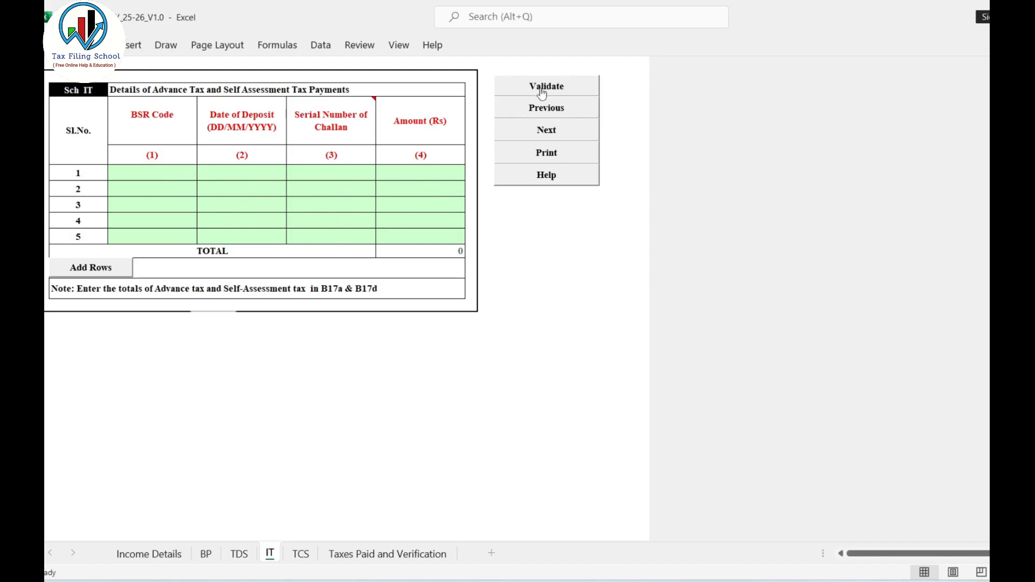
{"action": "left_click", "coordinate": [304, 558]}
{"action": "left_click", "coordinate": [565, 397]}
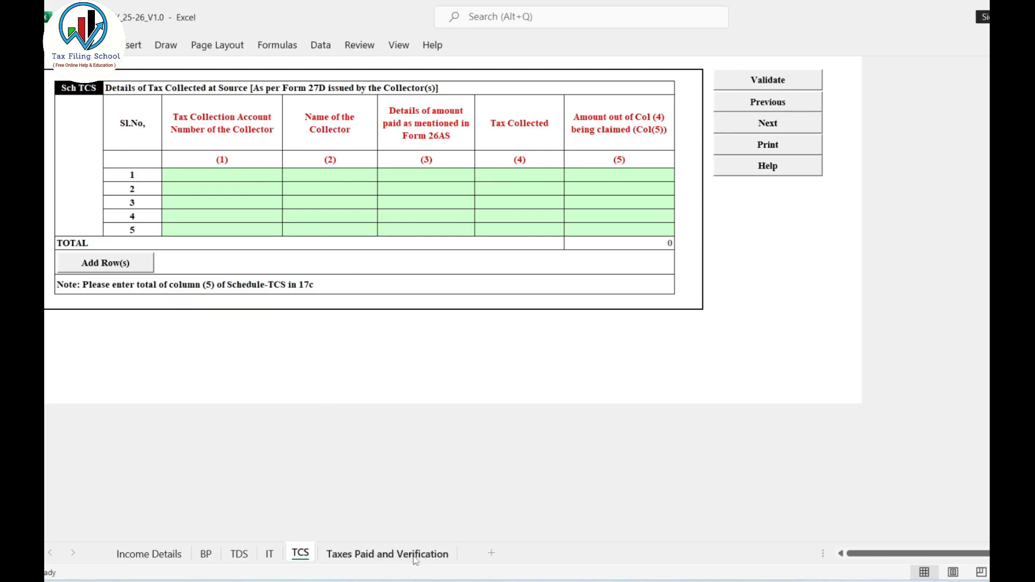
Open the Taxes Paid and Verification sheet and check B17b Total TDS Claimed and B20 Refund.
{"action": "left_click", "coordinate": [384, 556]}
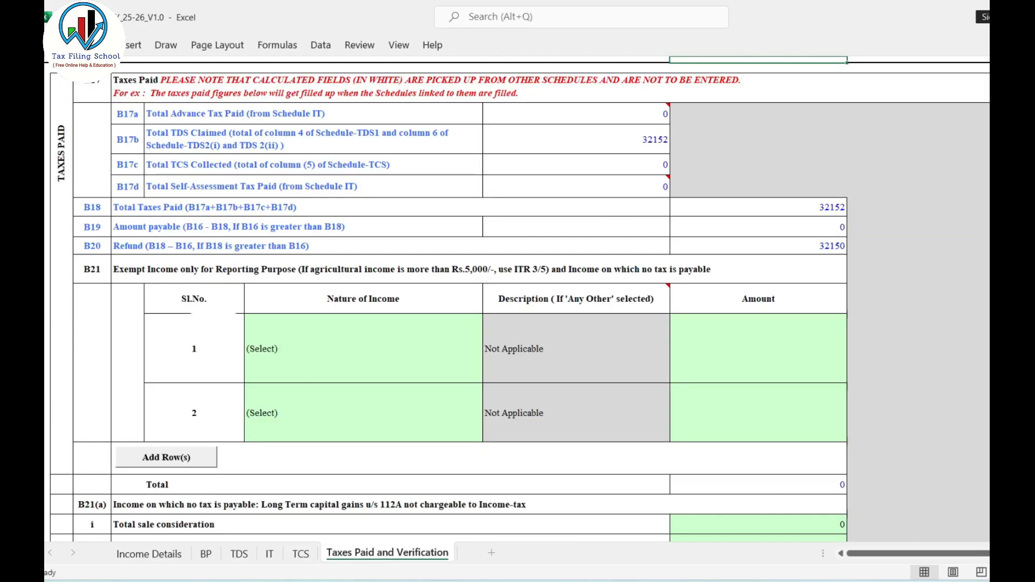
{"action": "left_click", "coordinate": [643, 136]}
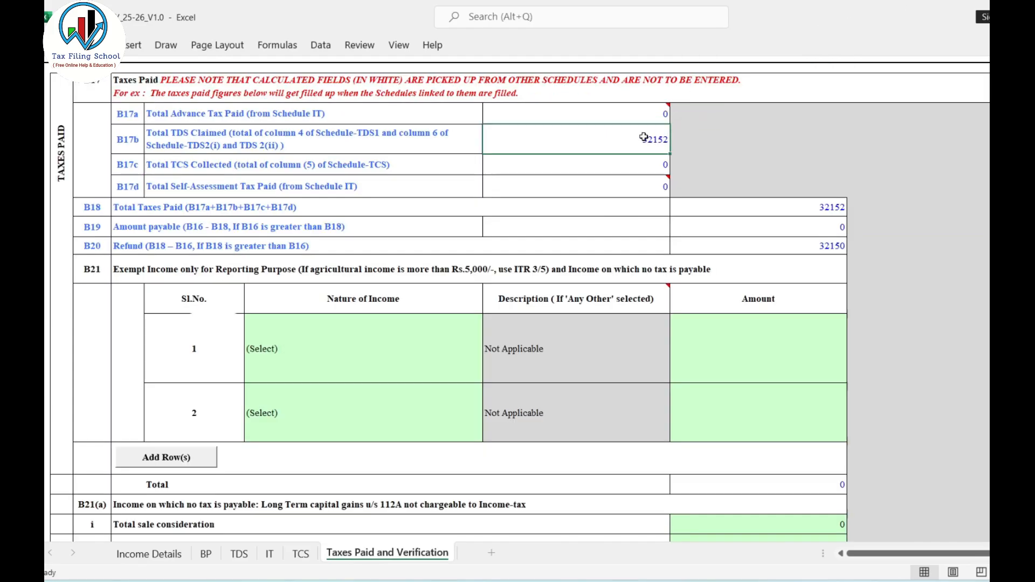
{"action": "left_click", "coordinate": [814, 249]}
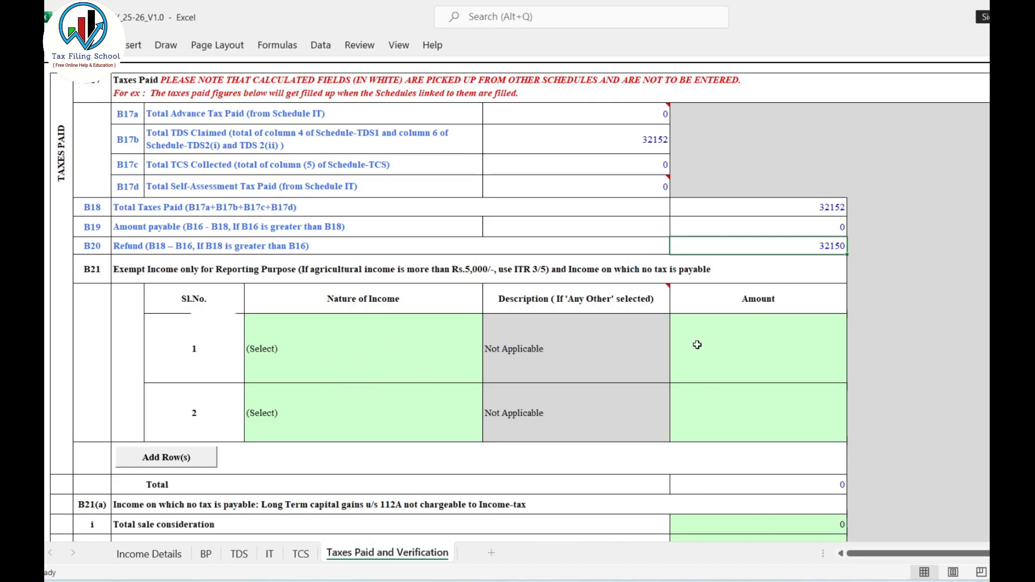
Review the B21 exempt income table, including its Nature of Income options and the Amount column.
{"action": "left_click", "coordinate": [409, 354]}
{"action": "left_click", "coordinate": [489, 376]}
{"action": "left_click_drag", "start_coordinate": [488, 406], "coordinate": [490, 428]}
{"action": "left_click", "coordinate": [529, 366]}
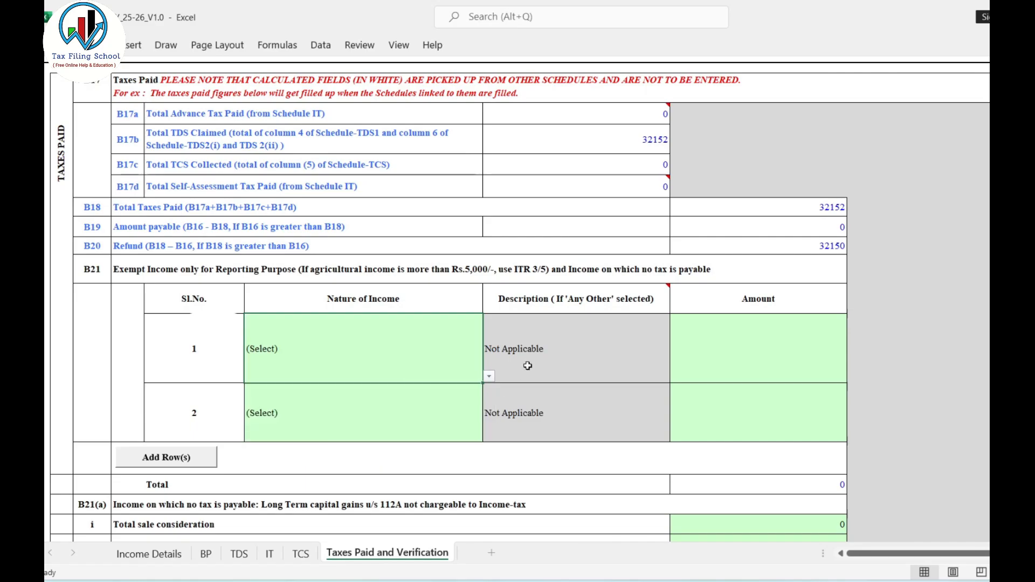
{"action": "left_click", "coordinate": [758, 346]}
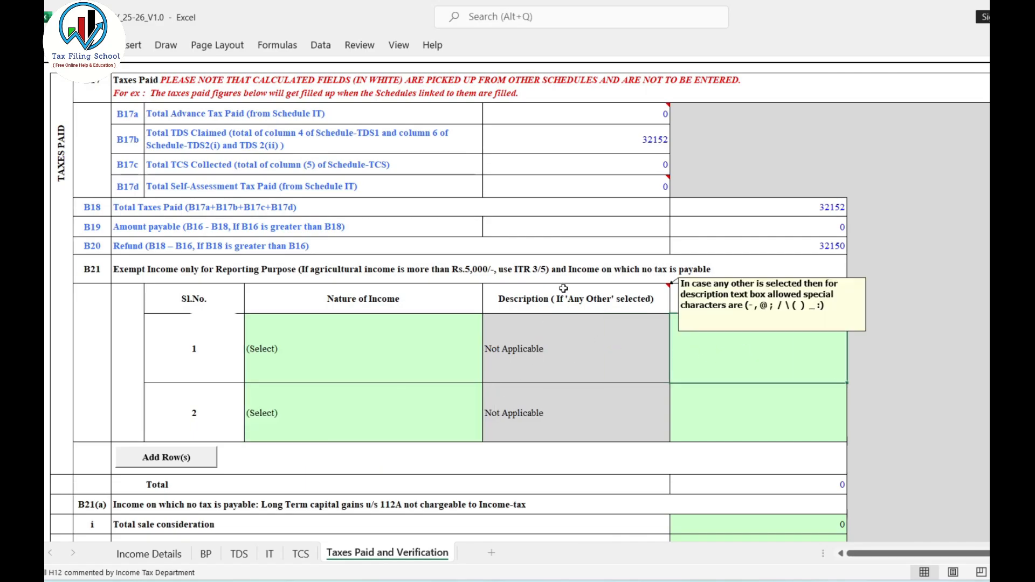
Review the B21(a) section 112A rows for sale consideration, cost of acquisition and long-term gains, plus the B22 bank account details.
{"action": "scroll", "coordinate": [931, 241], "scroll_direction": "down", "scroll_amount": 4}
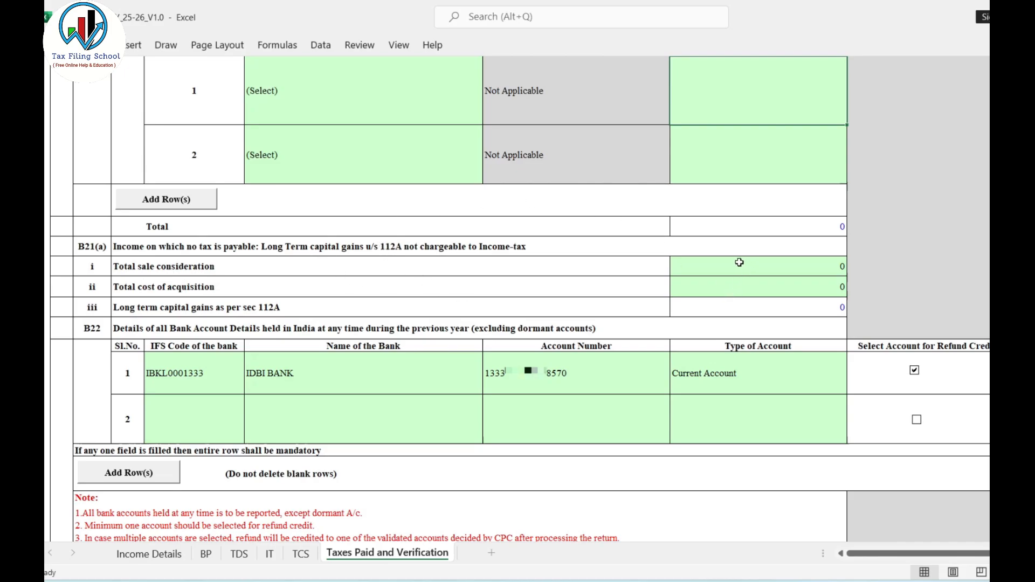
{"action": "left_click", "coordinate": [768, 267]}
{"action": "left_click", "coordinate": [748, 291]}
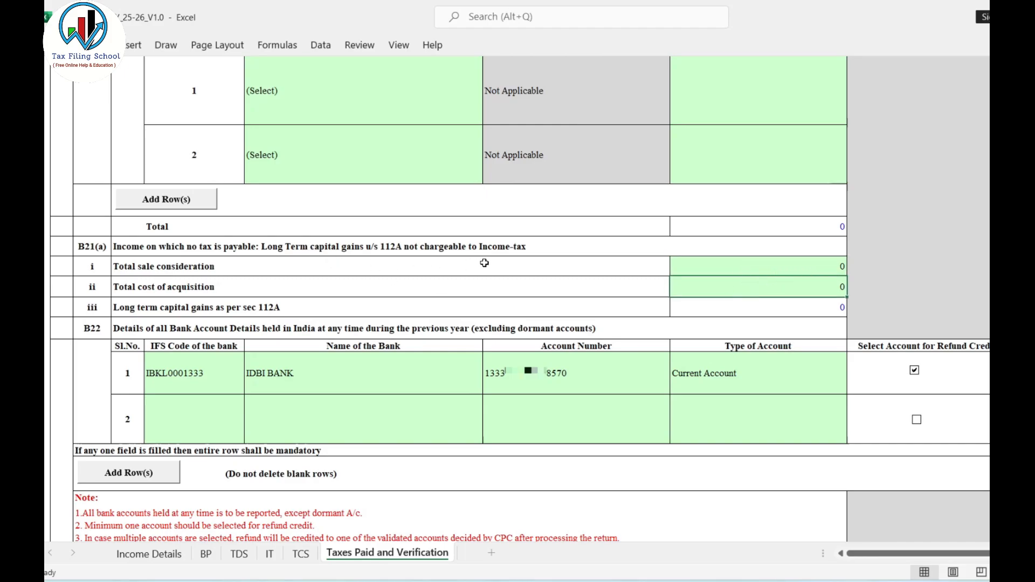
{"action": "left_click", "coordinate": [754, 309]}
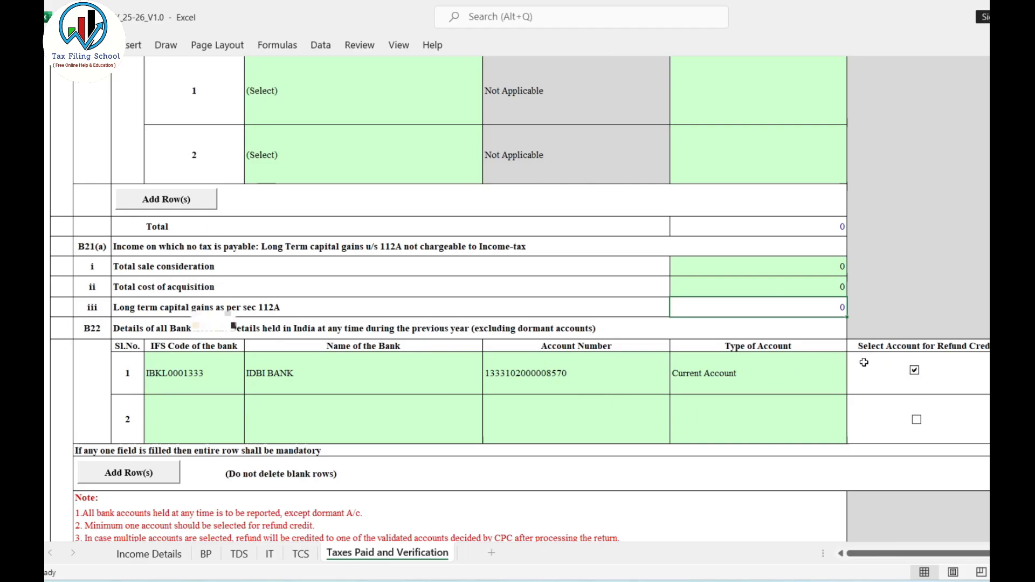
Check the Verification block: the declarant's and parent's names, capacity, permanent account number, place and date.
{"action": "scroll", "coordinate": [494, 344], "scroll_direction": "down", "scroll_amount": 5}
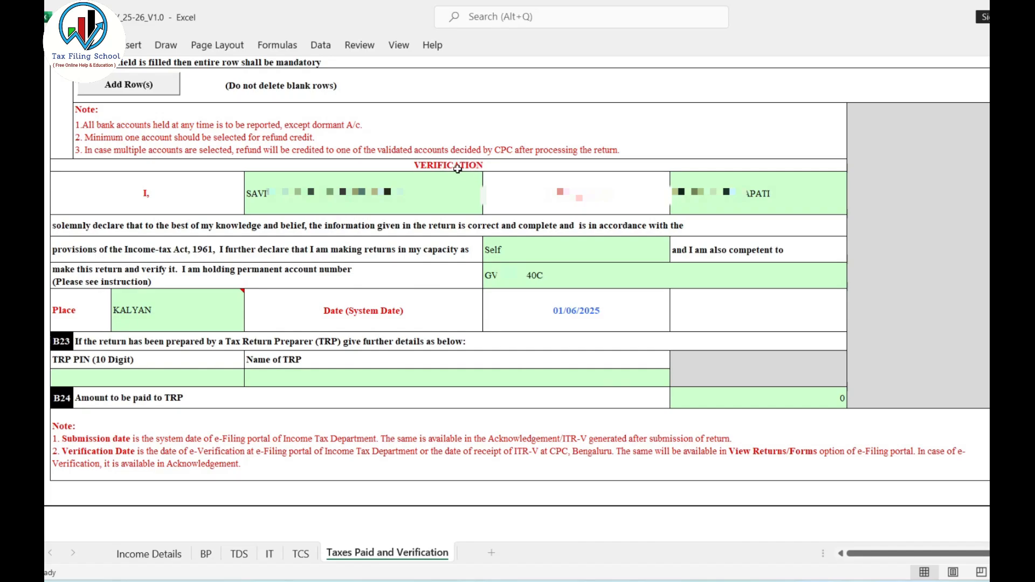
{"action": "left_click", "coordinate": [395, 202]}
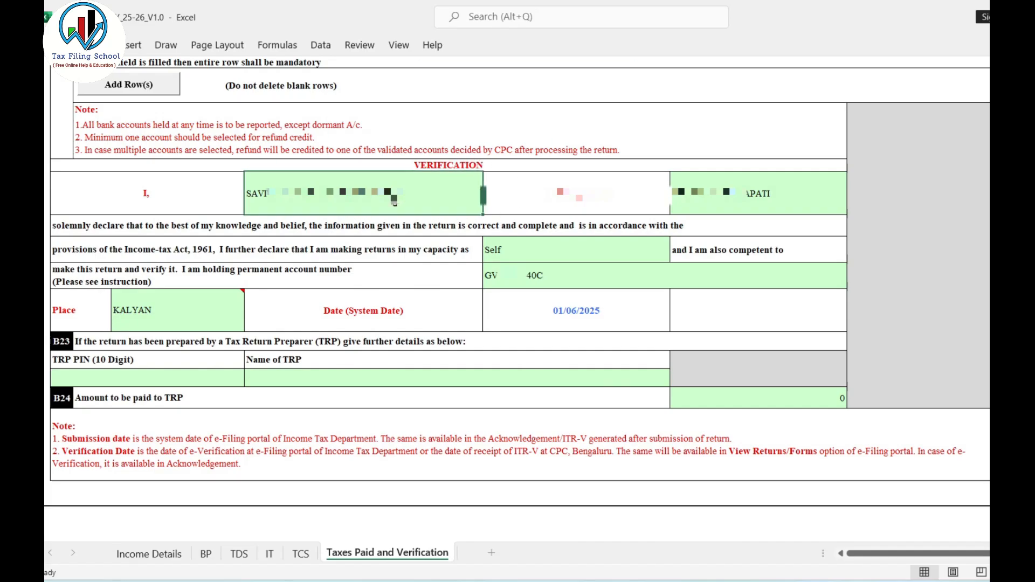
{"action": "left_click", "coordinate": [746, 196]}
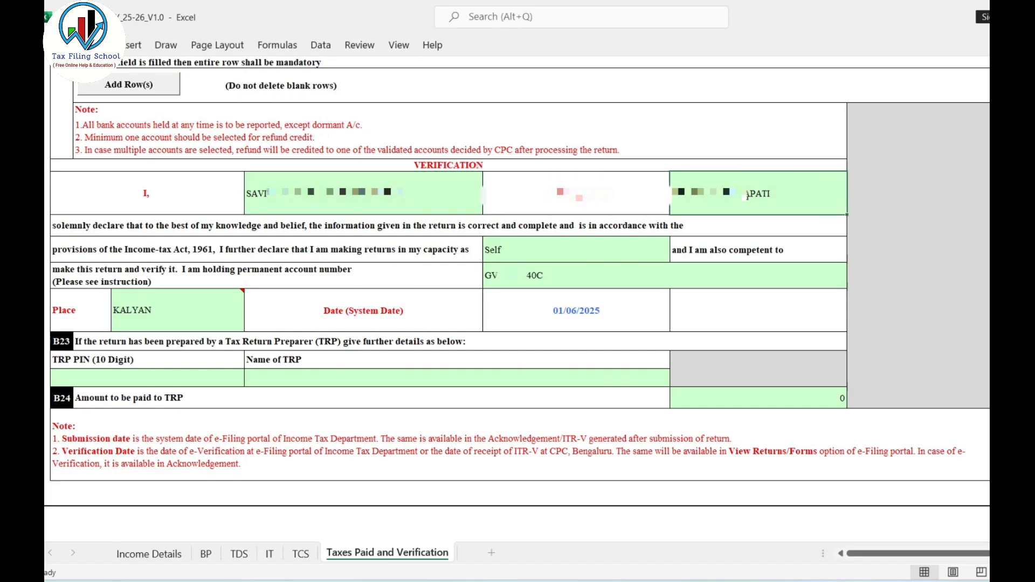
{"action": "left_click", "coordinate": [509, 252]}
{"action": "left_click", "coordinate": [538, 282]}
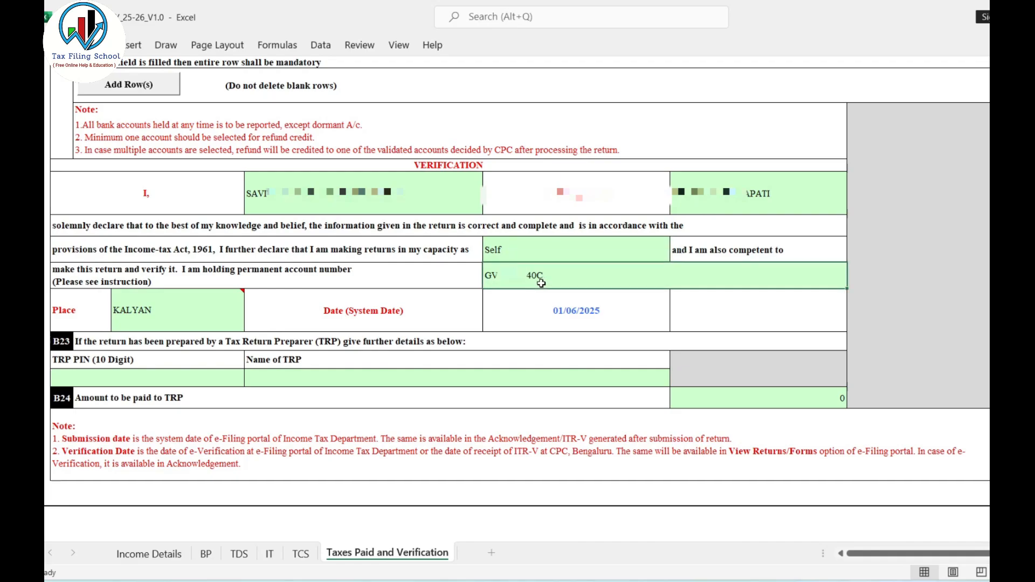
{"action": "left_click", "coordinate": [183, 317]}
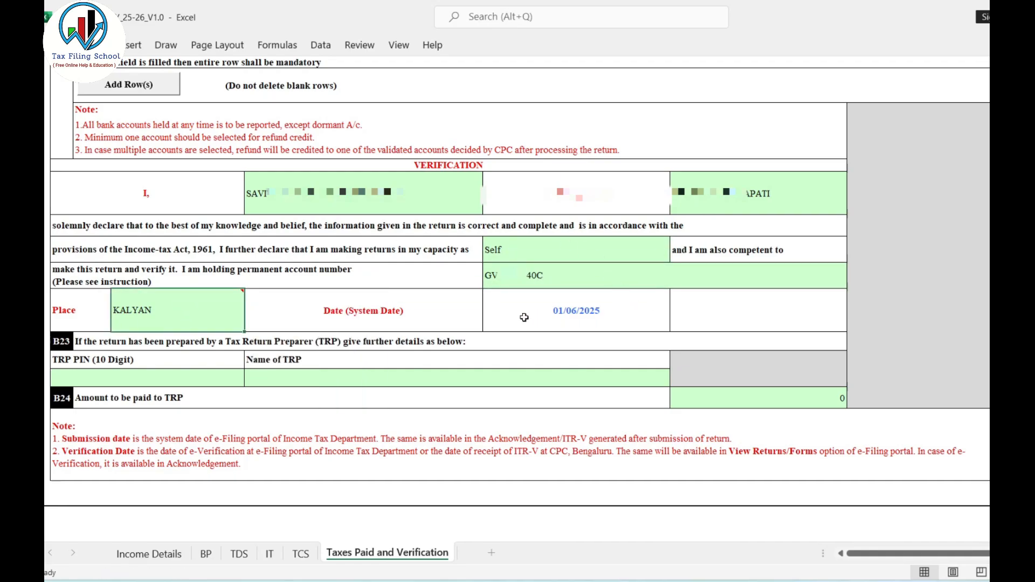
{"action": "left_click", "coordinate": [586, 315]}
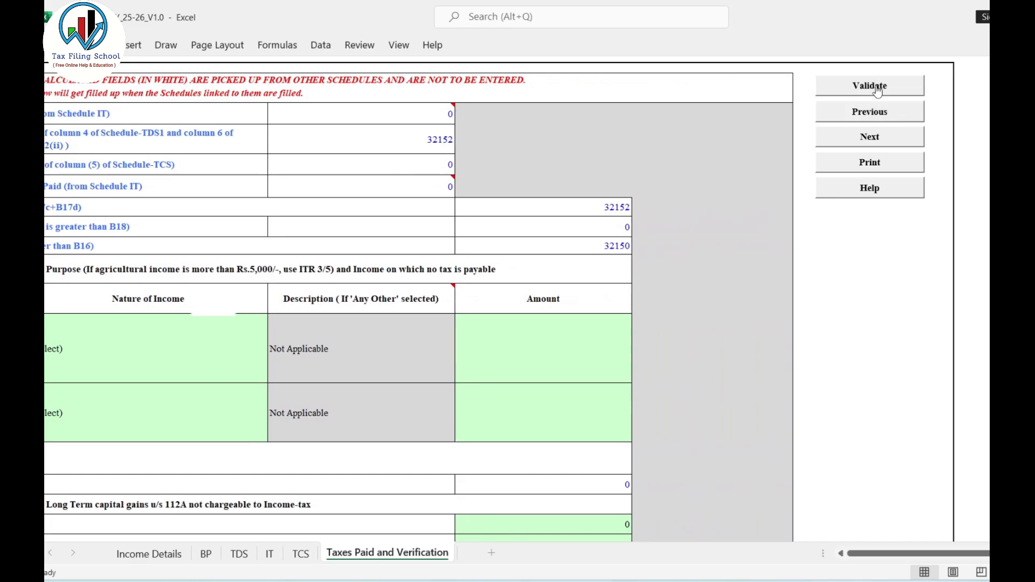
Validate the Taxes Paid and Verification sheet and return to the Income Details sheet.
{"action": "left_click", "coordinate": [881, 92]}
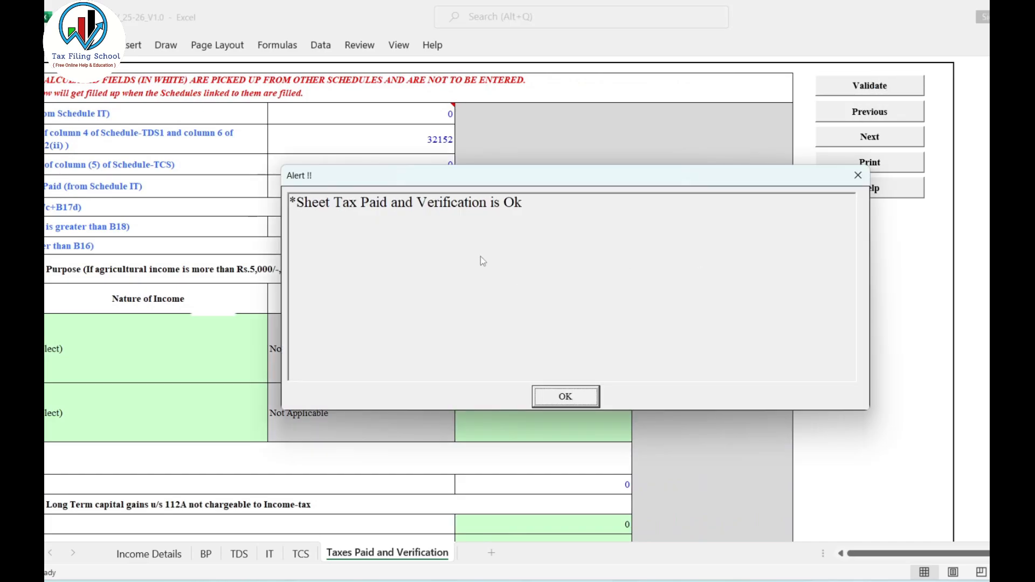
{"action": "left_click", "coordinate": [566, 397]}
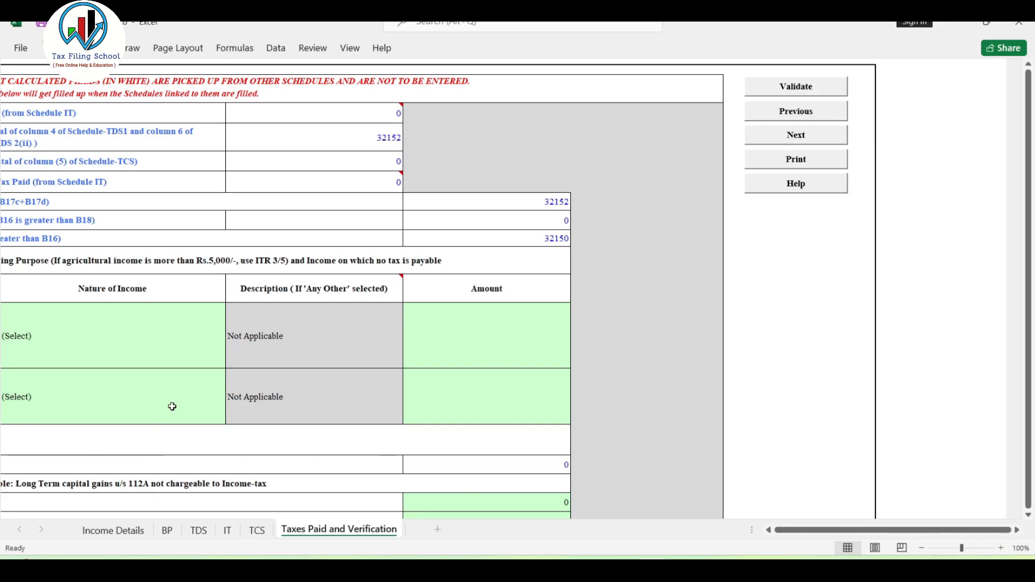
{"action": "left_click", "coordinate": [125, 532]}
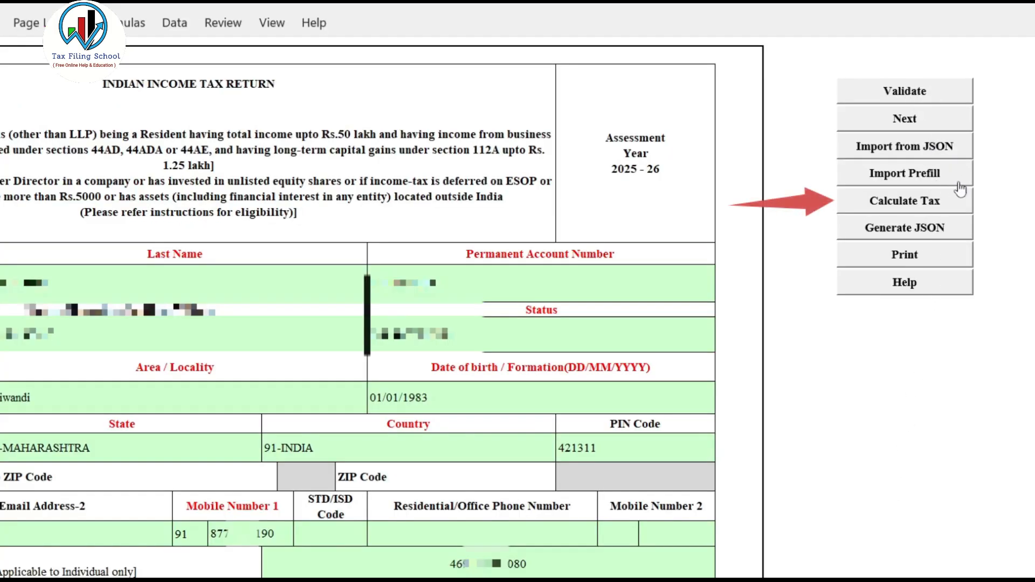
Calculate the tax and check the computation rows for tax payable, rebate u/s 87A and total tax, fee and interest payable.
{"action": "left_click", "coordinate": [910, 209]}
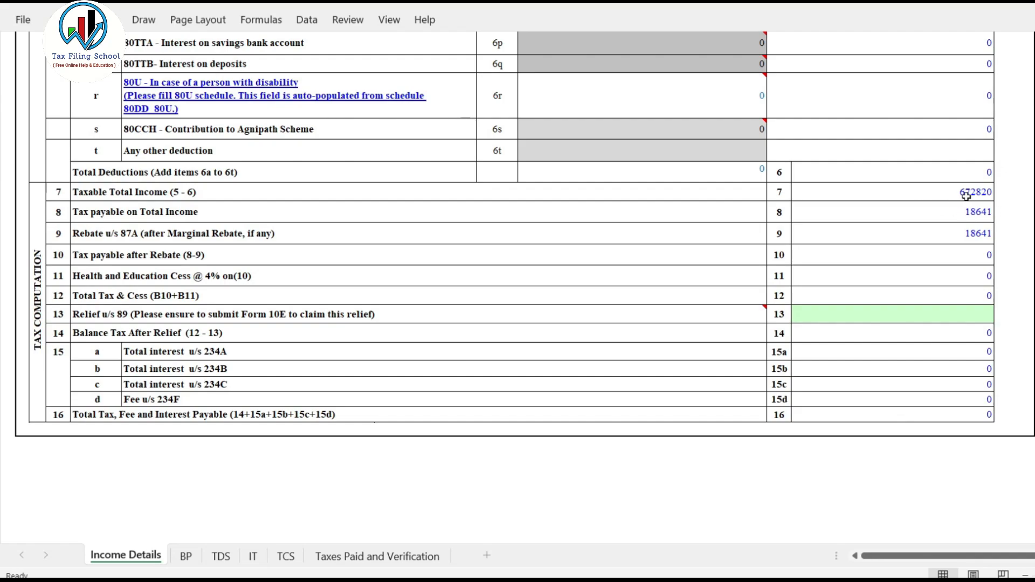
{"action": "left_click", "coordinate": [986, 213]}
{"action": "left_click", "coordinate": [987, 233]}
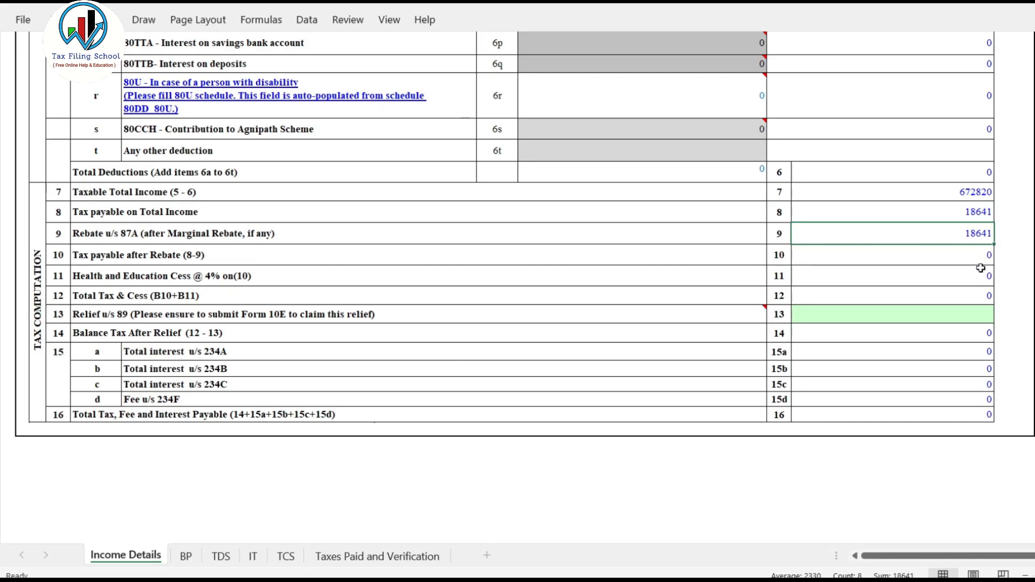
{"action": "left_click", "coordinate": [980, 414]}
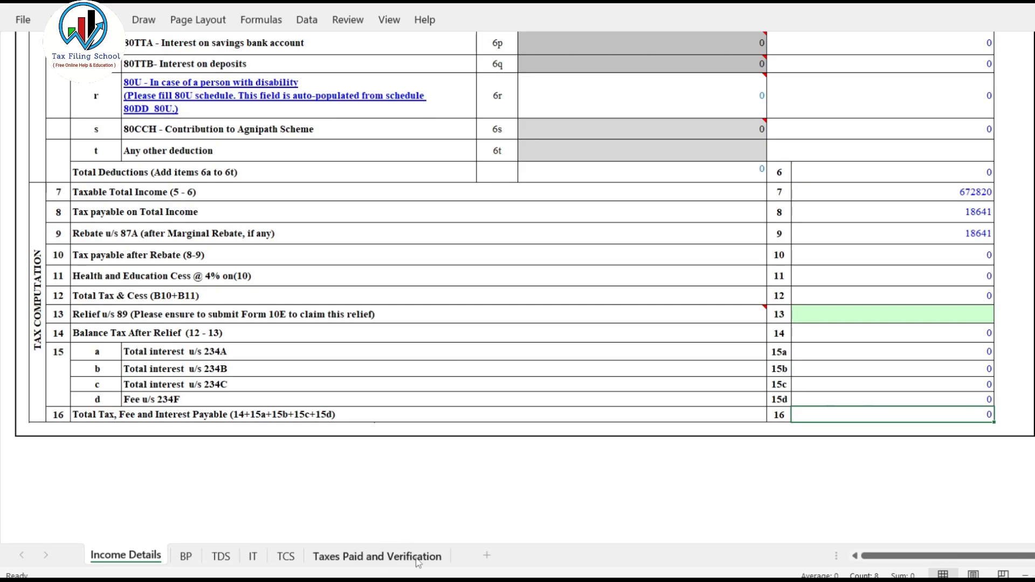
Review the Taxes Paid section and the IT schedule of advance and self-assessment tax payments, returning to the Taxes Paid and Verification sheet.
{"action": "left_click", "coordinate": [382, 557]}
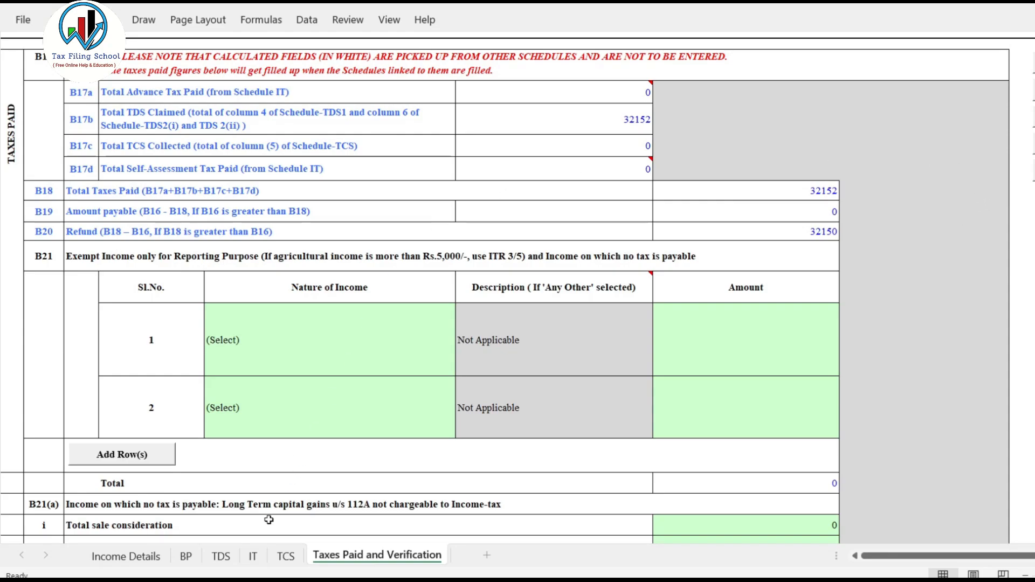
{"action": "left_click", "coordinate": [253, 558]}
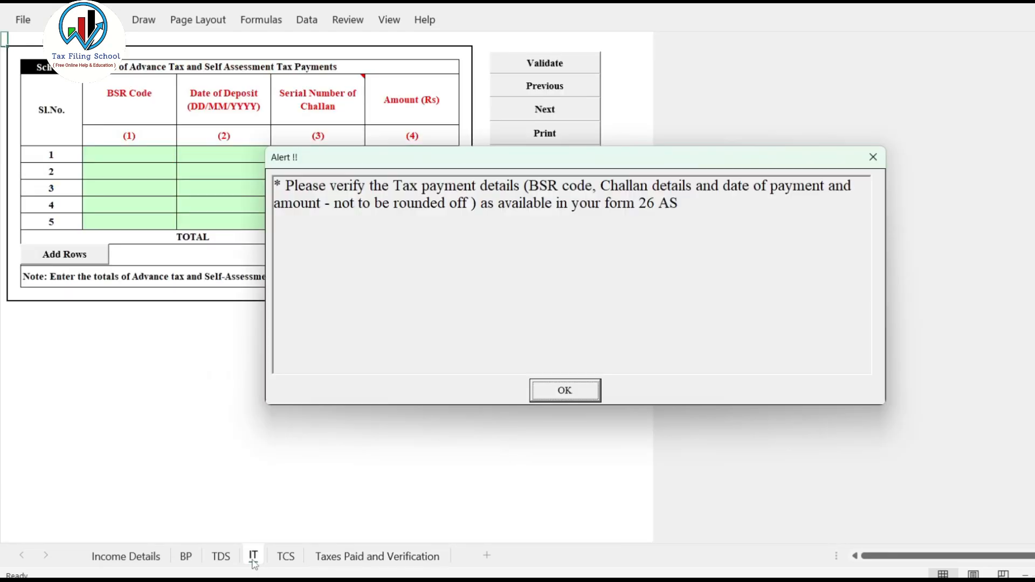
{"action": "left_click", "coordinate": [565, 390]}
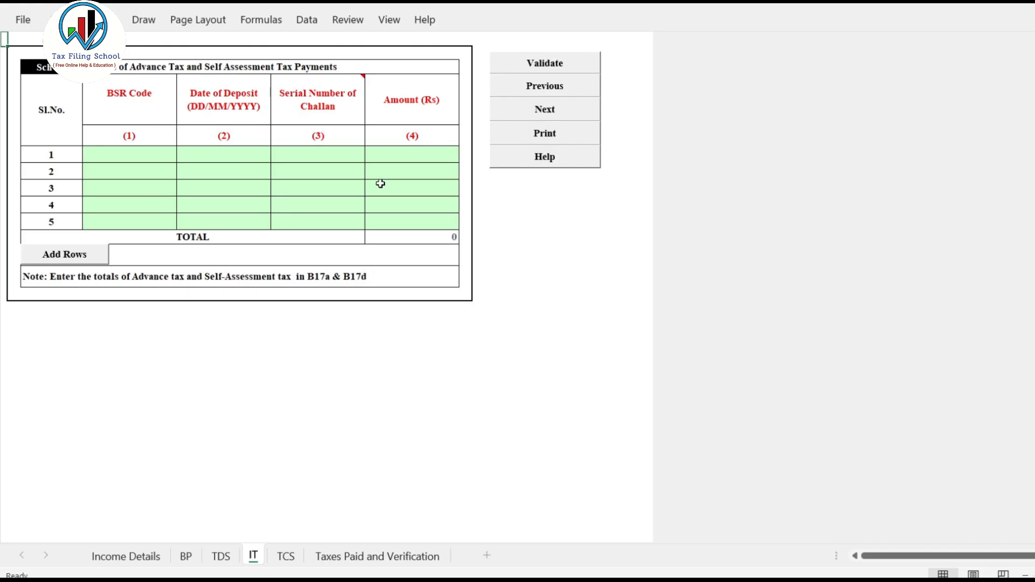
{"action": "left_click", "coordinate": [406, 560]}
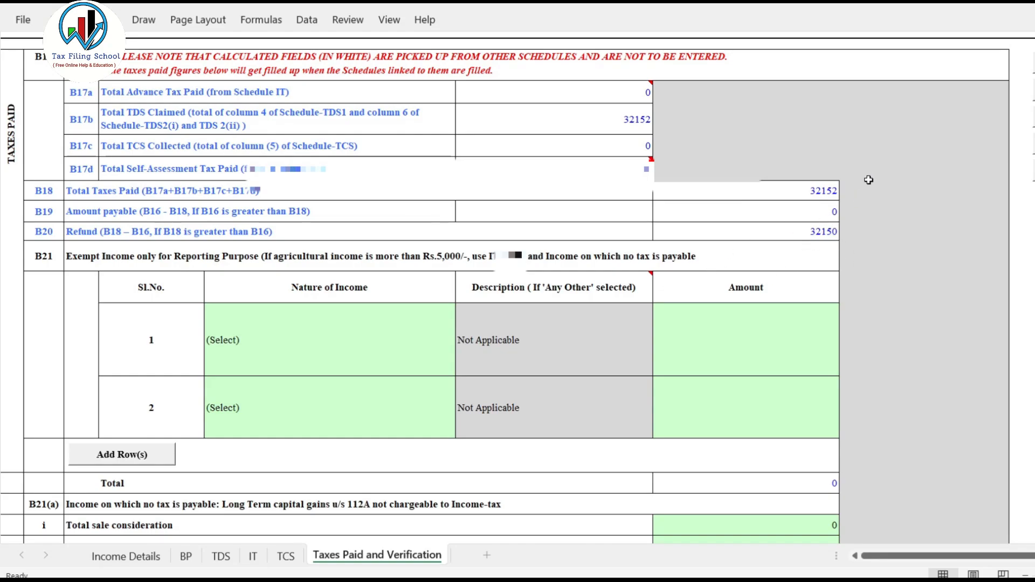
Return to the Income Details sheet, recalculate the tax and generate the return's JSON file.
{"action": "left_click", "coordinate": [125, 556]}
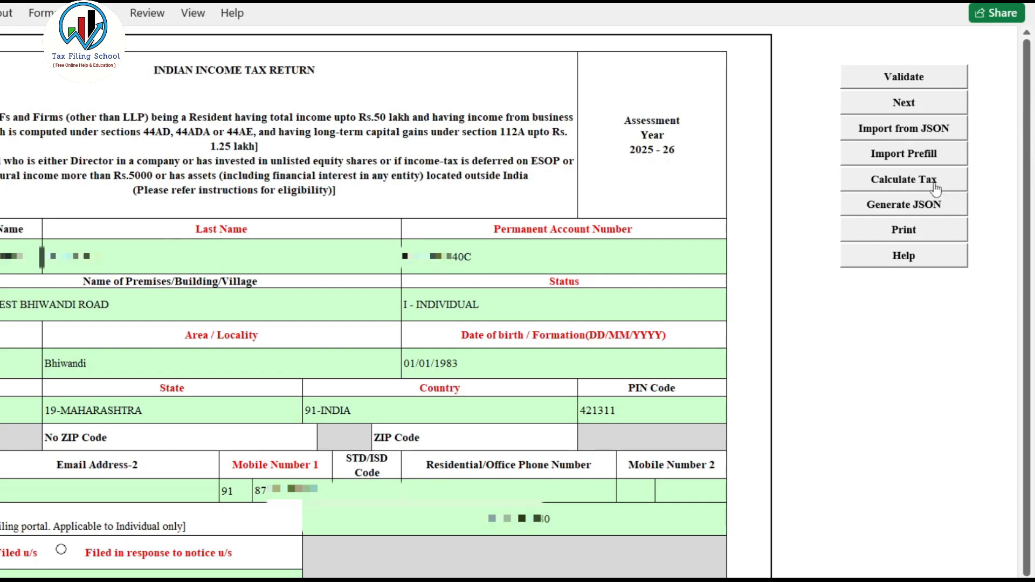
{"action": "left_click", "coordinate": [938, 209]}
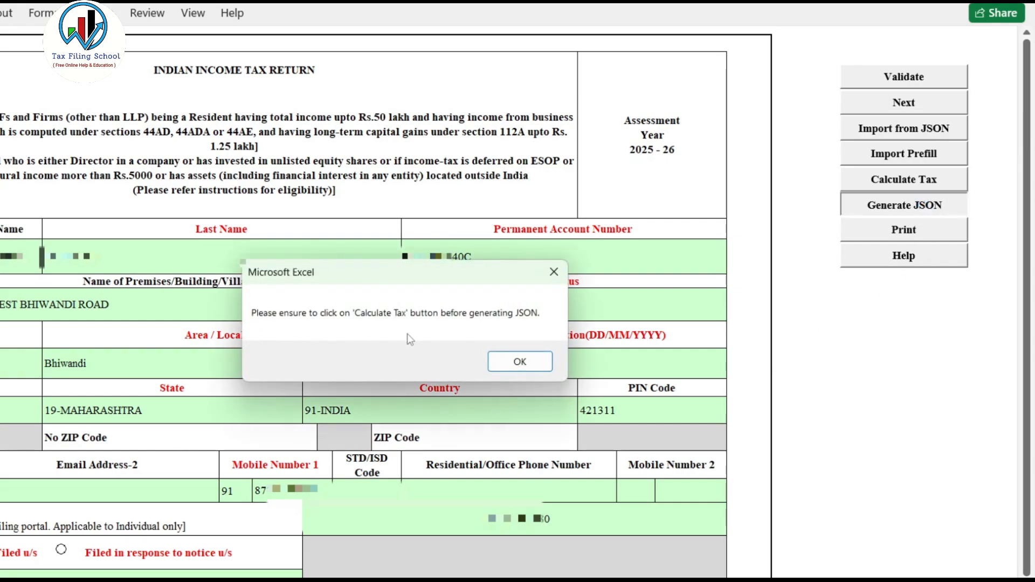
{"action": "left_click", "coordinate": [521, 362]}
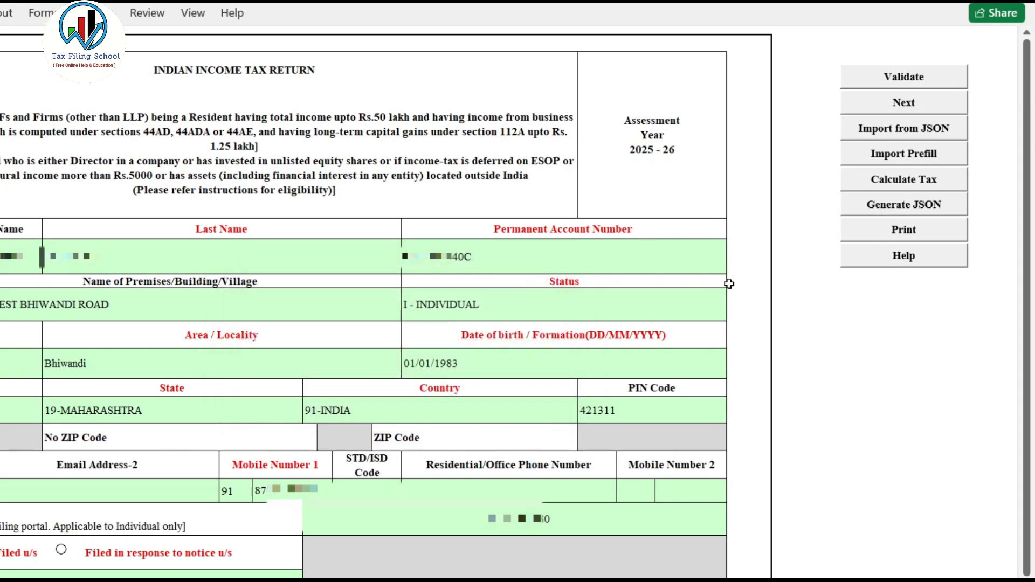
{"action": "left_click", "coordinate": [914, 182]}
{"action": "left_click", "coordinate": [918, 207]}
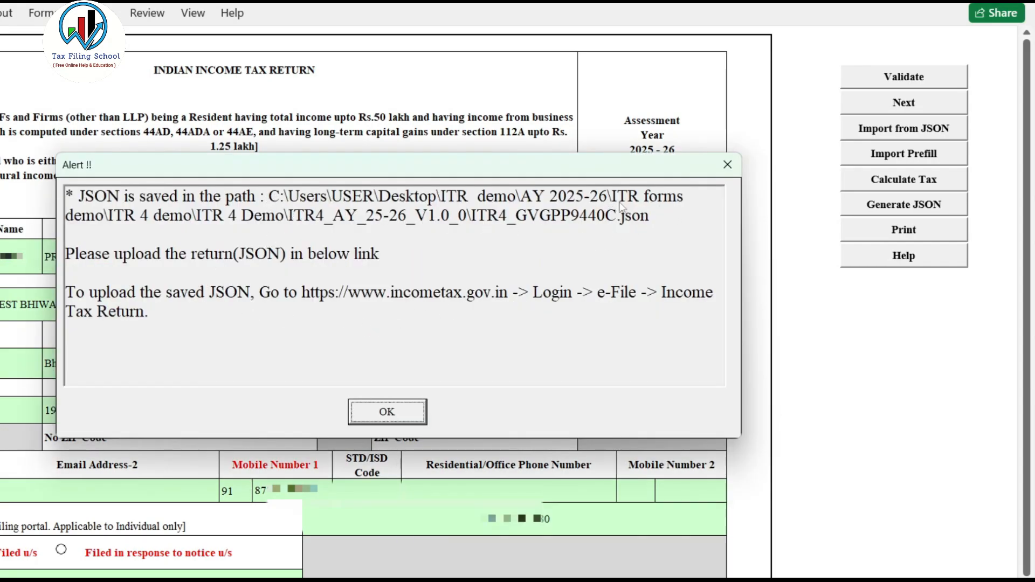
Switch to File Explorer and open the ITR4_AY_25-26_V1.0_0 folder to locate the generated JSON file.
{"action": "mouse_move", "coordinate": [639, 580]}
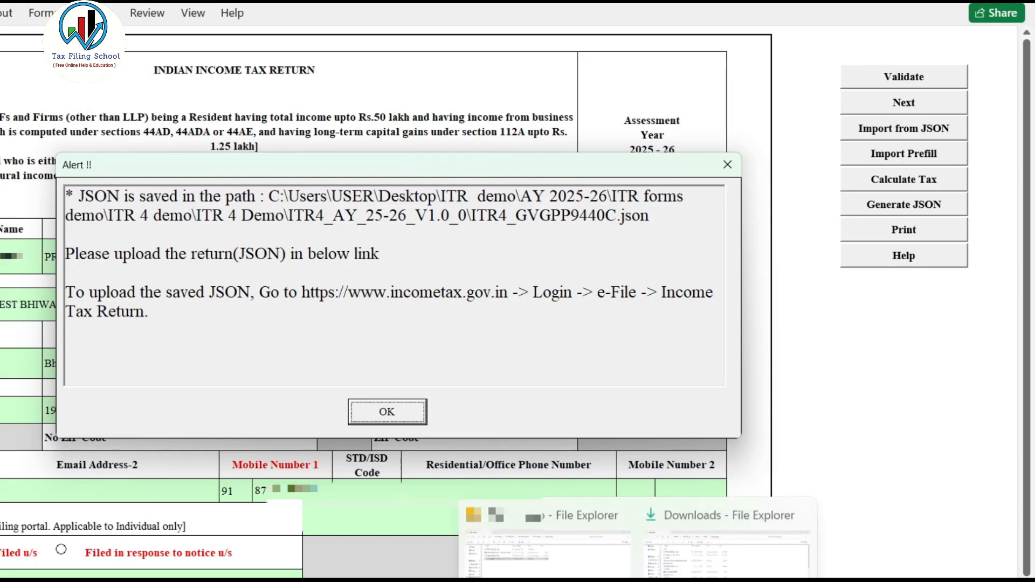
{"action": "left_click", "coordinate": [553, 550]}
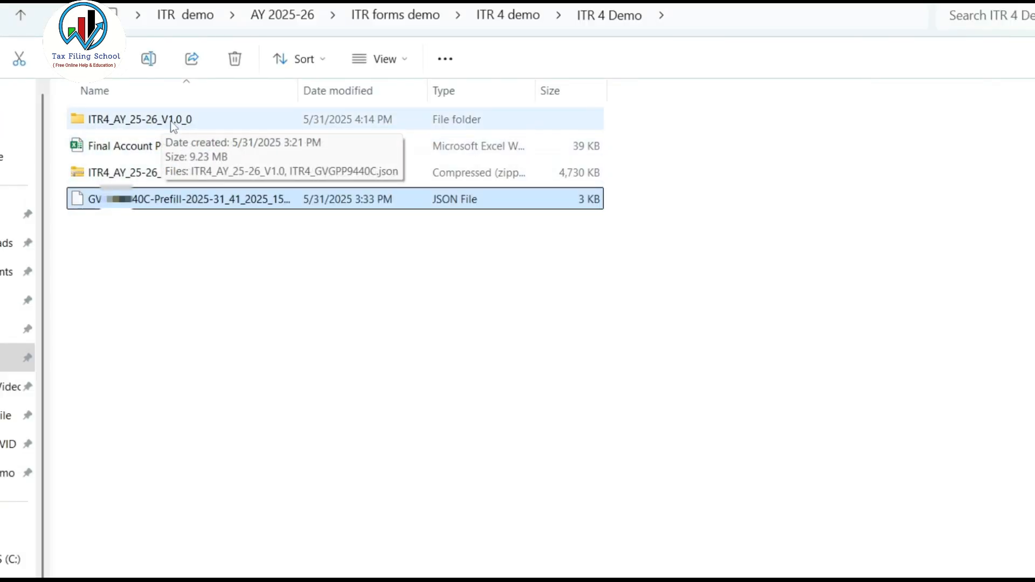
{"action": "double_click", "coordinate": [186, 120]}
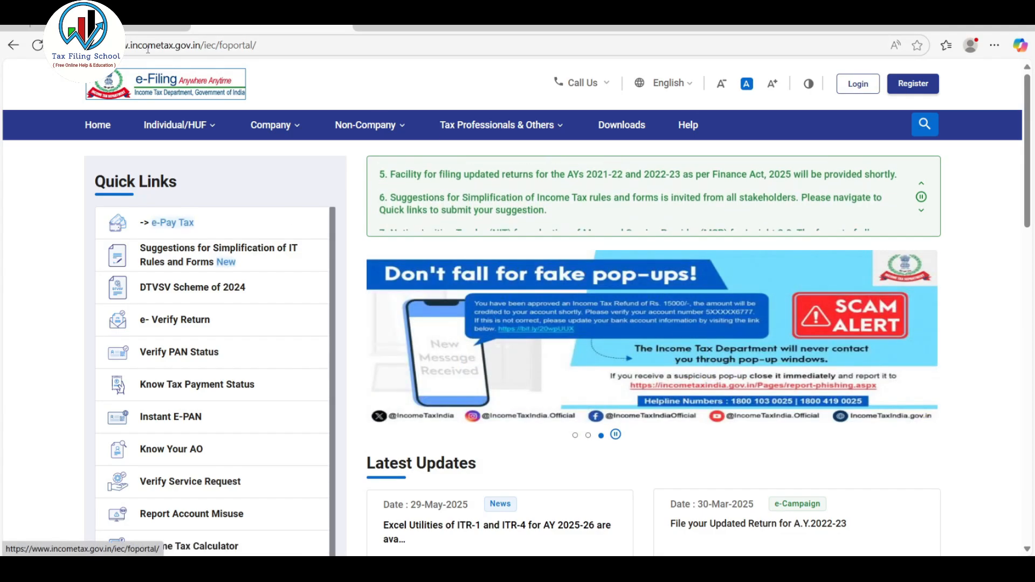
Log in to the Income Tax e-Filing portal and select assessment year 2025-26, 139(1) - Original Return, No for audit and ITR-4.
{"action": "left_click", "coordinate": [858, 84]}
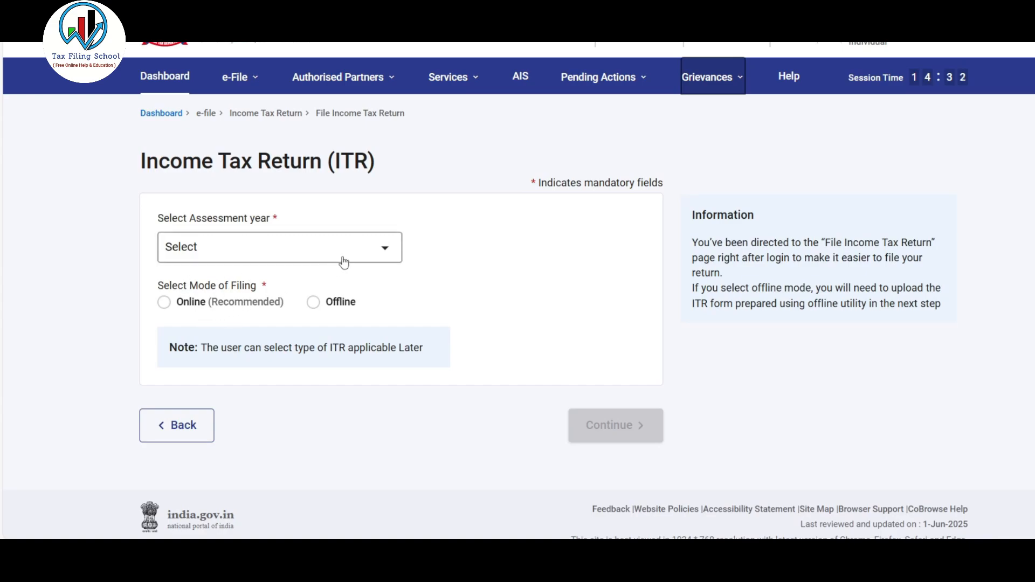
{"action": "left_click", "coordinate": [364, 255]}
{"action": "left_click", "coordinate": [264, 315]}
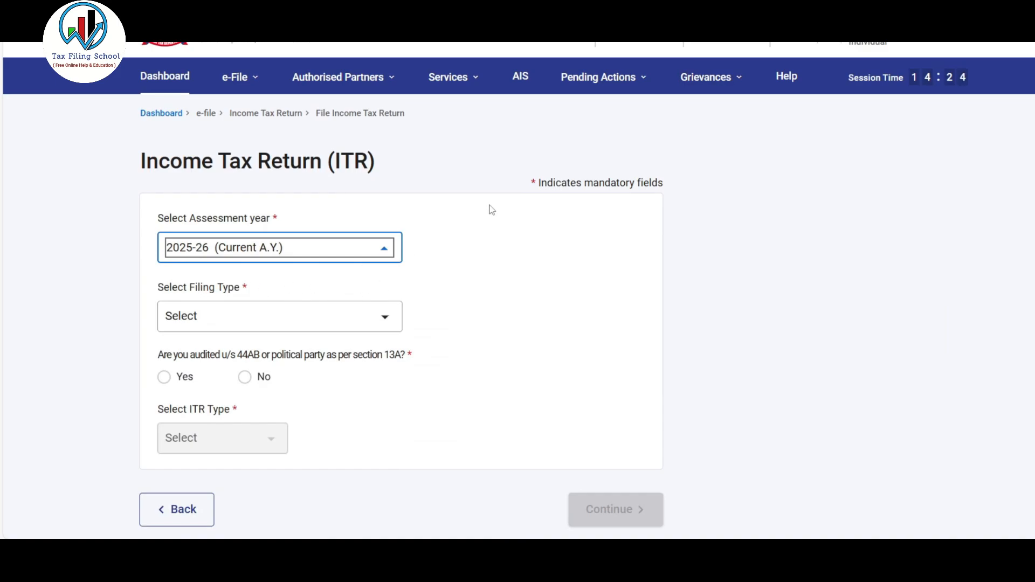
{"action": "left_click", "coordinate": [343, 324]}
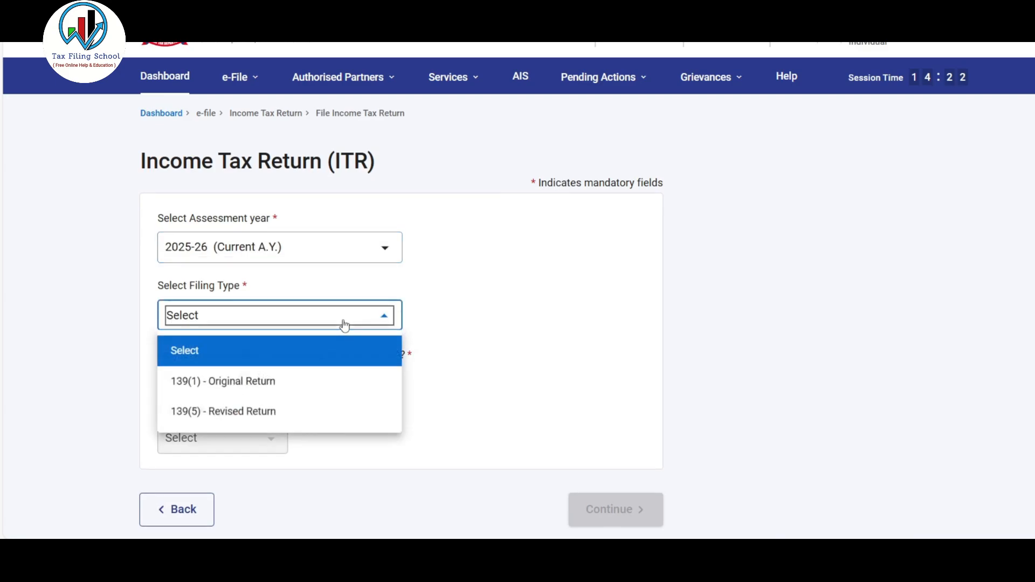
{"action": "left_click", "coordinate": [279, 383]}
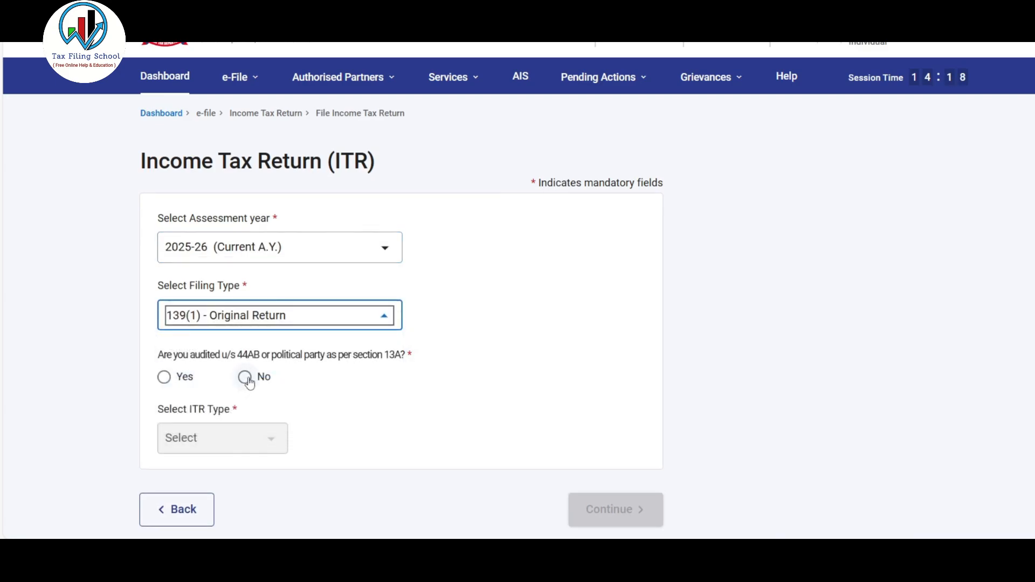
{"action": "left_click", "coordinate": [246, 378]}
{"action": "left_click", "coordinate": [269, 436]}
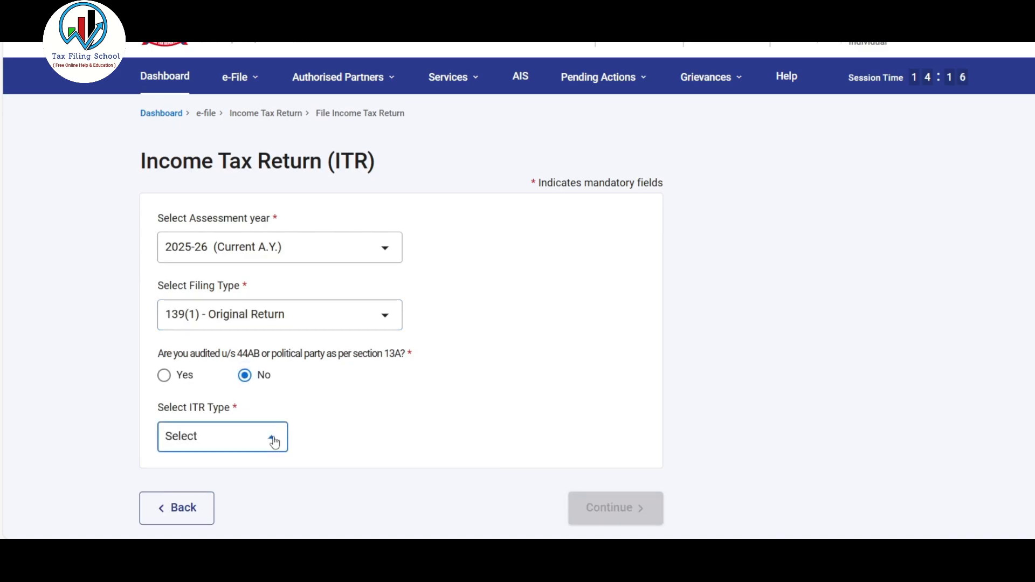
{"action": "left_click", "coordinate": [189, 400]}
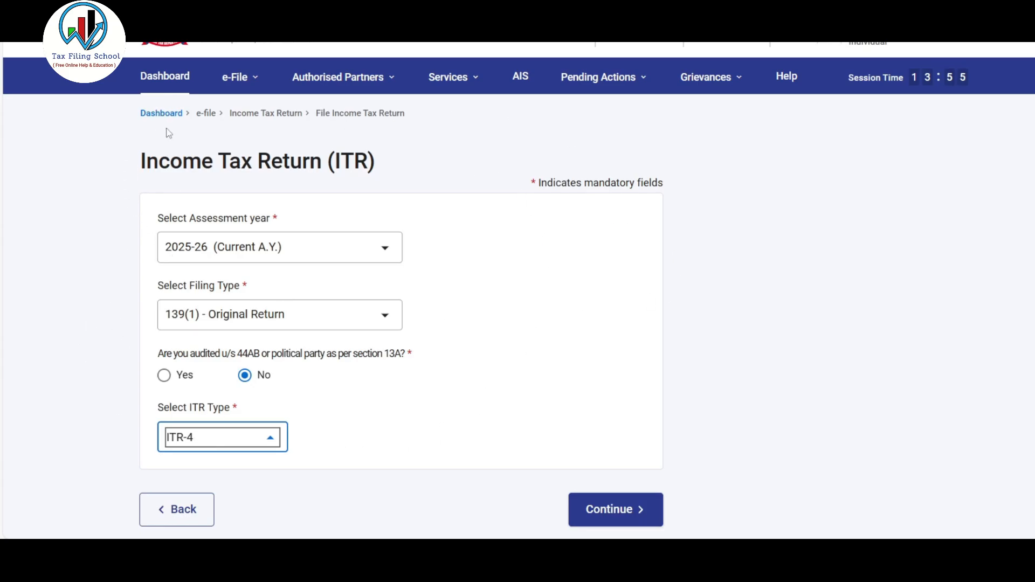
Reopen File Income Tax Return and continue with an unaudited ITR-4, 139(1) - Original Return, for assessment year 2025-26.
{"action": "left_click", "coordinate": [168, 85]}
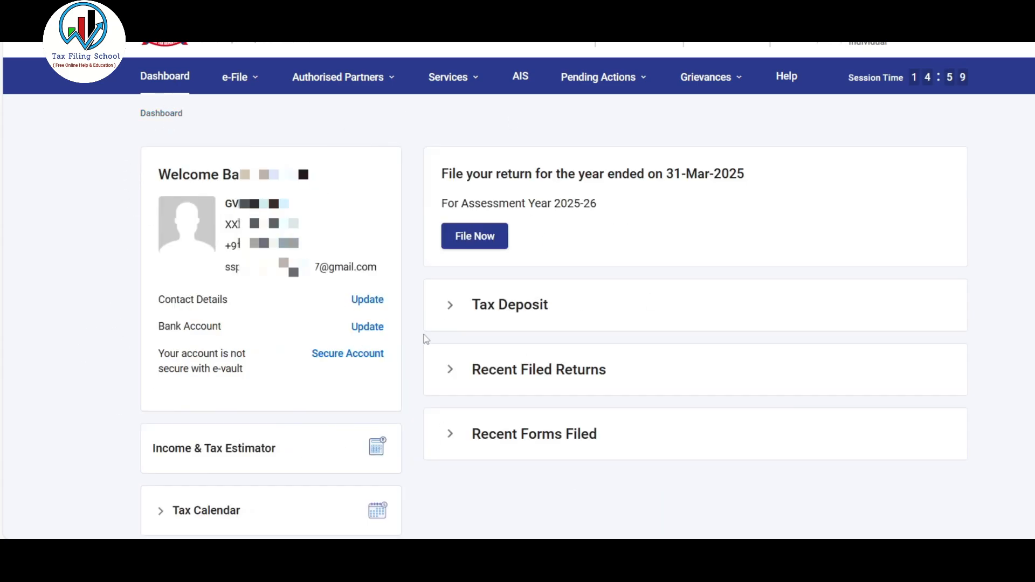
{"action": "left_click", "coordinate": [483, 243]}
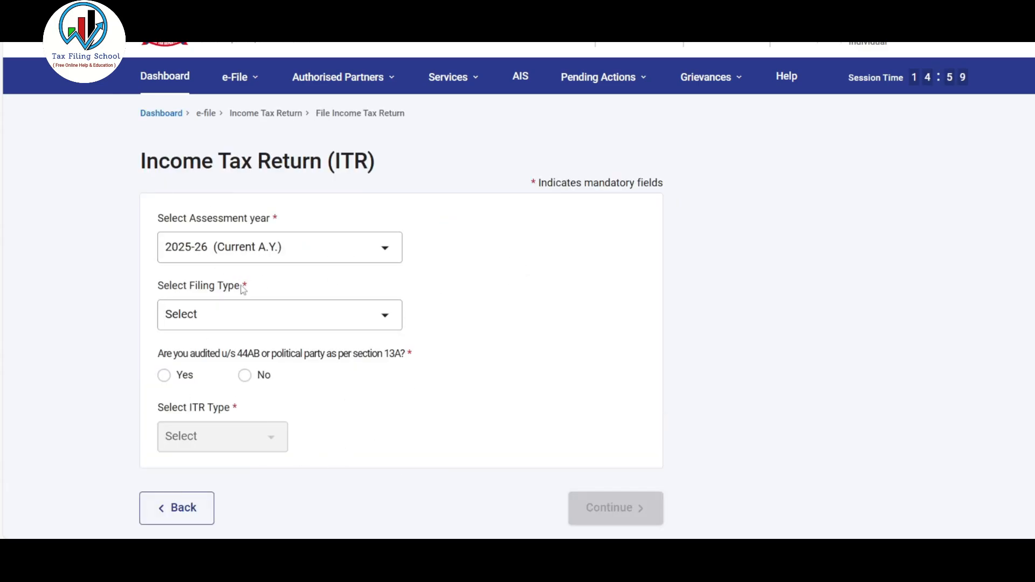
{"action": "left_click", "coordinate": [237, 77]}
{"action": "mouse_move", "coordinate": [283, 115]}
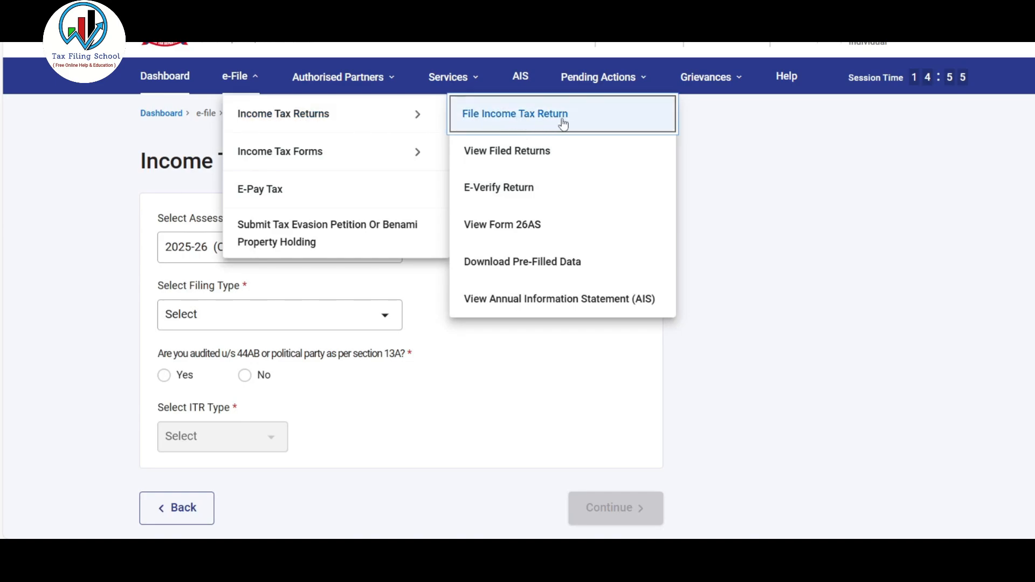
{"action": "left_click", "coordinate": [586, 125]}
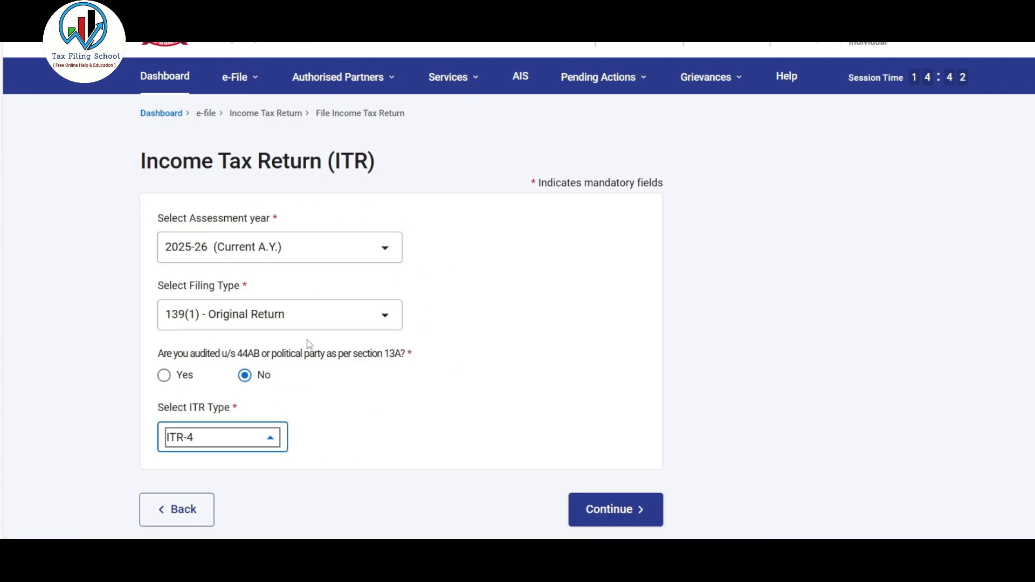
{"action": "left_click", "coordinate": [625, 510]}
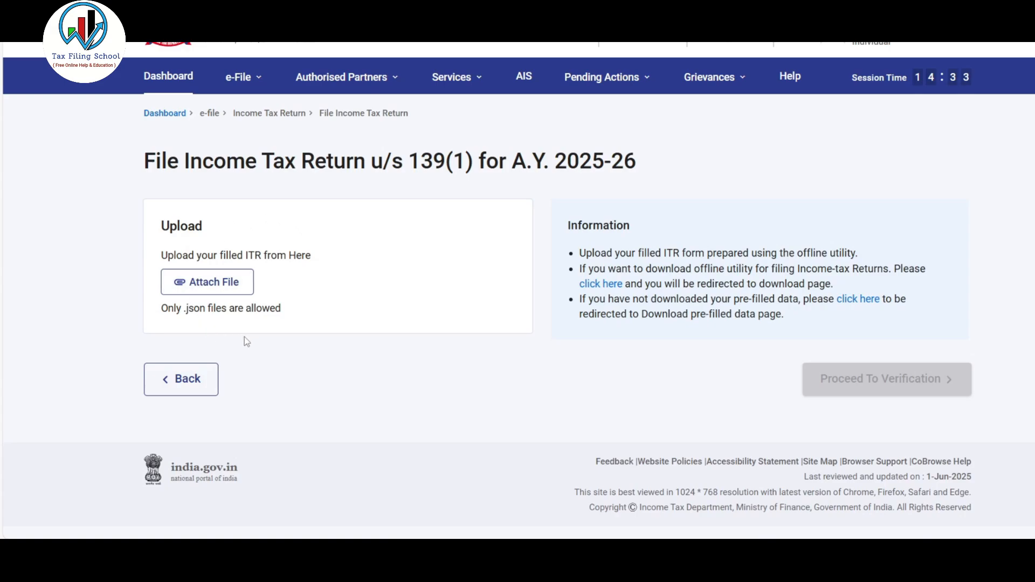
Attach the generated ITR-4 JSON file to the return upload and proceed to verification.
{"action": "left_click", "coordinate": [227, 290]}
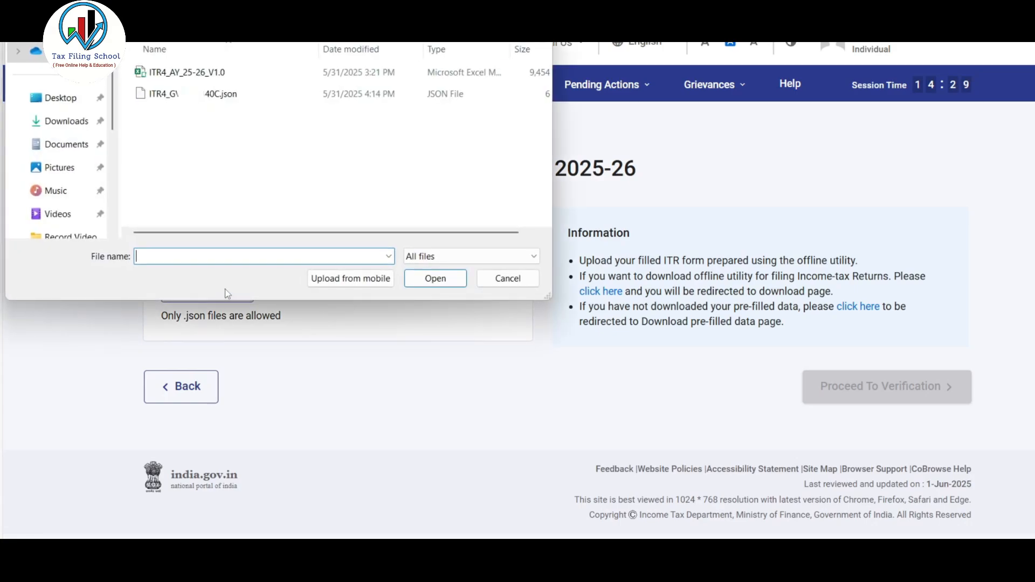
{"action": "left_click", "coordinate": [232, 97]}
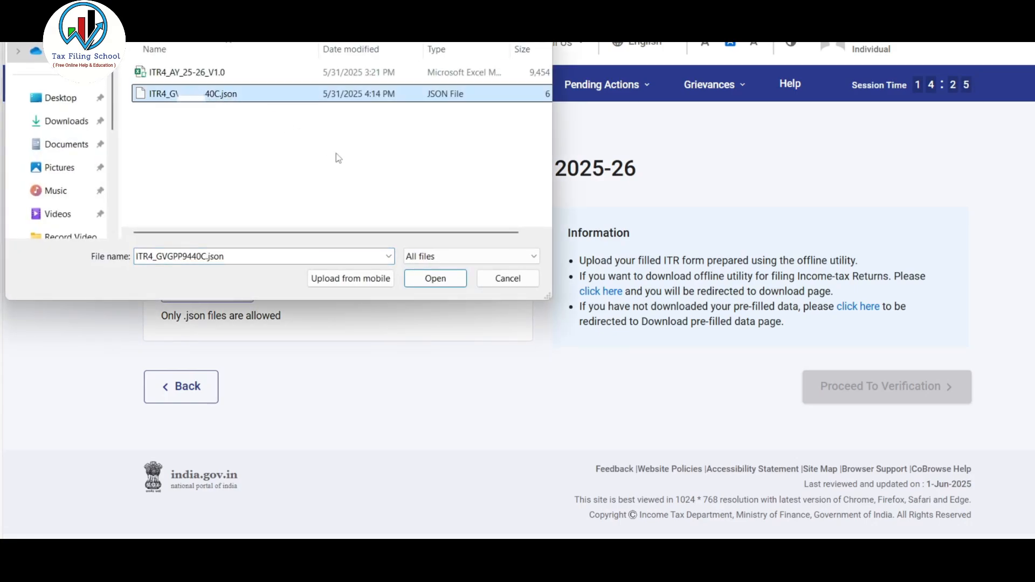
{"action": "left_click", "coordinate": [435, 280]}
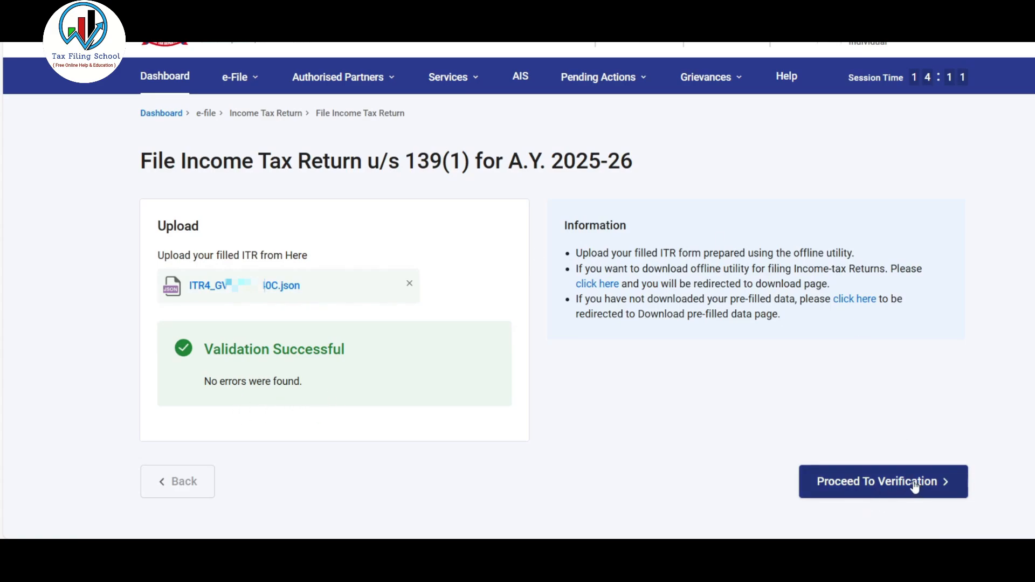
{"action": "left_click", "coordinate": [887, 489]}
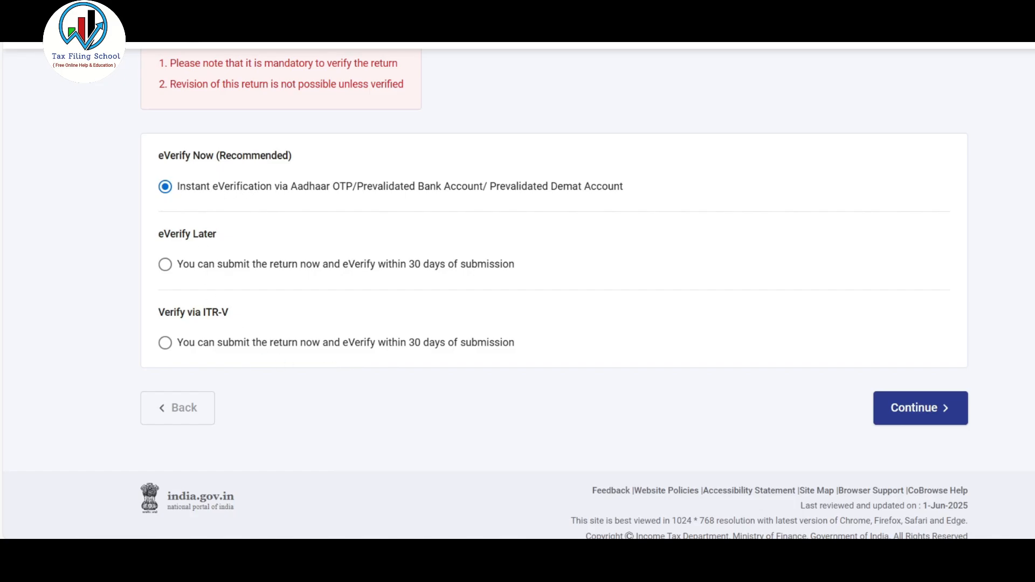
Choose instant e-verification by OTP on the Aadhaar-registered mobile, agree to validate the Aadhaar details and generate the OTP.
{"action": "left_click", "coordinate": [934, 411]}
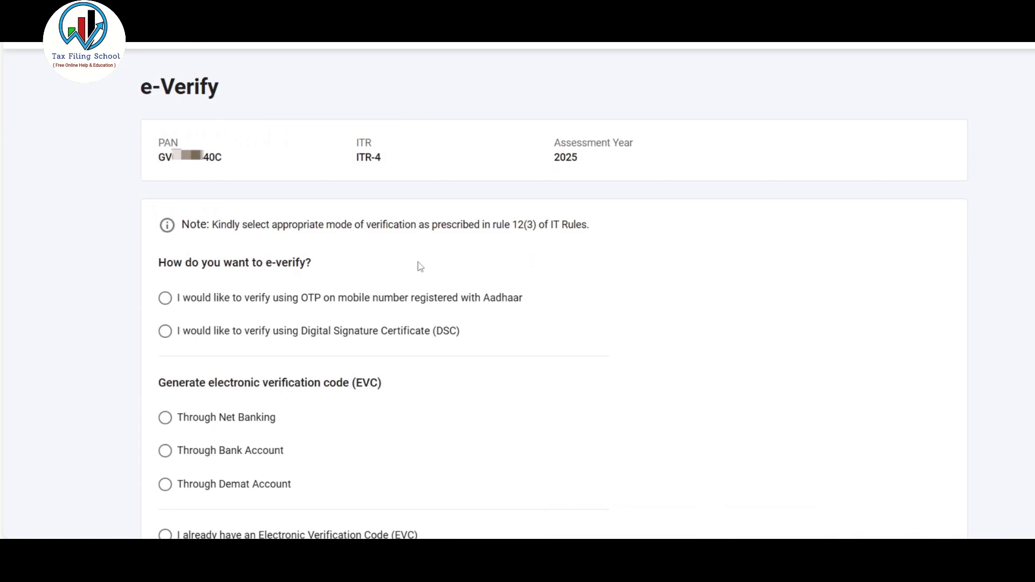
{"action": "scroll", "coordinate": [418, 262], "scroll_direction": "down", "scroll_amount": 3}
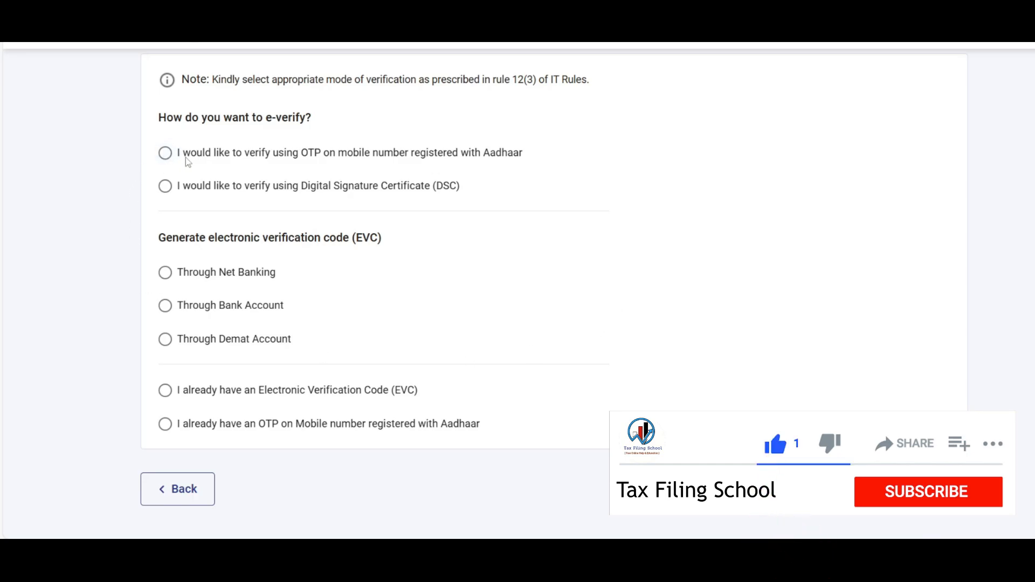
{"action": "left_click", "coordinate": [165, 154]}
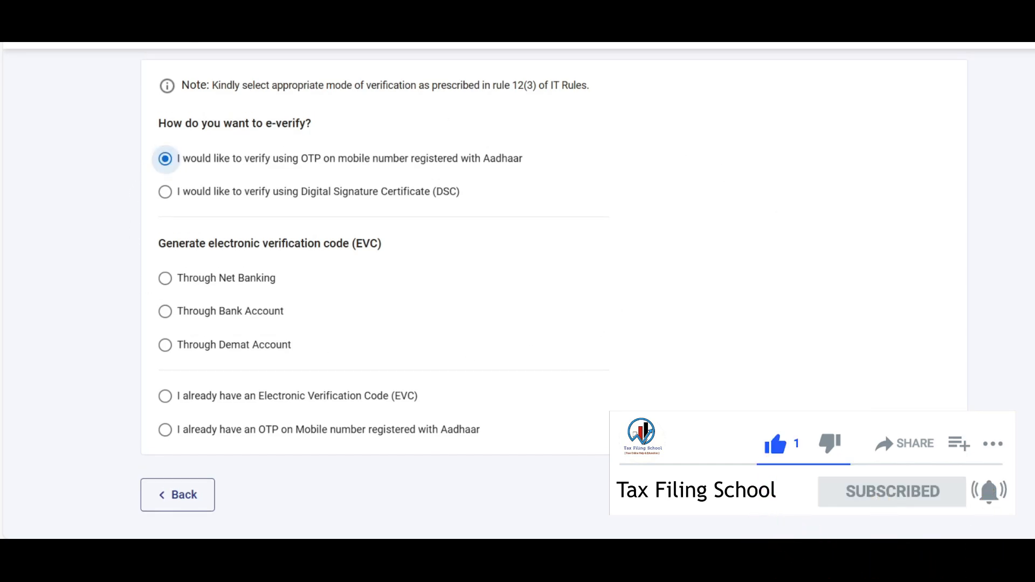
{"action": "left_click", "coordinate": [920, 495]}
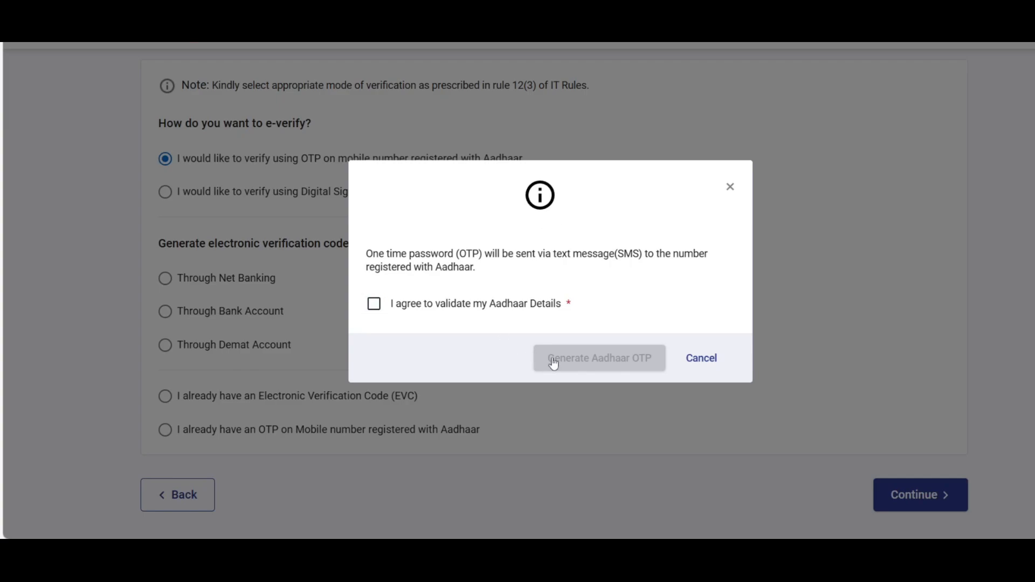
{"action": "left_click", "coordinate": [373, 304]}
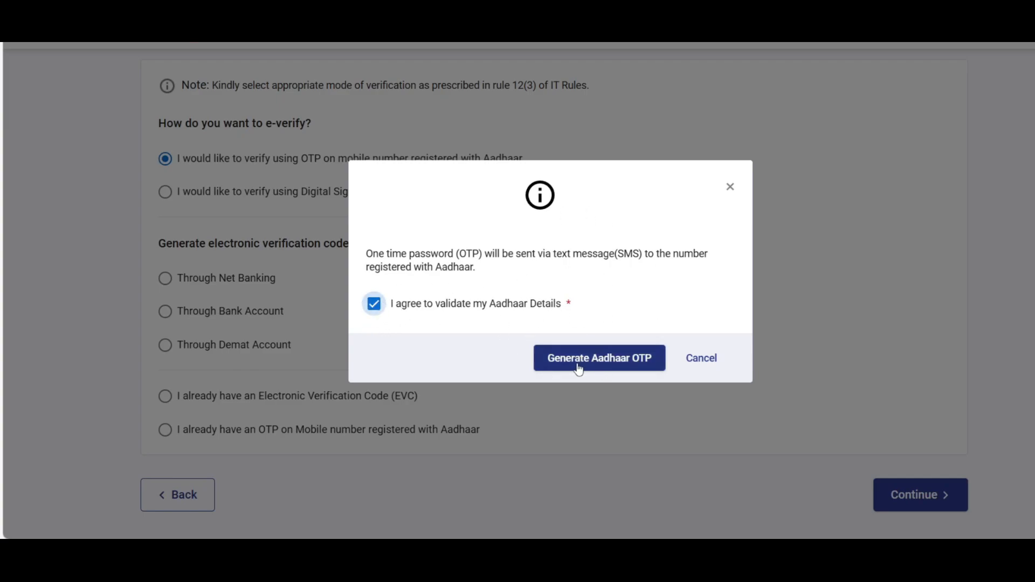
{"action": "left_click", "coordinate": [627, 366]}
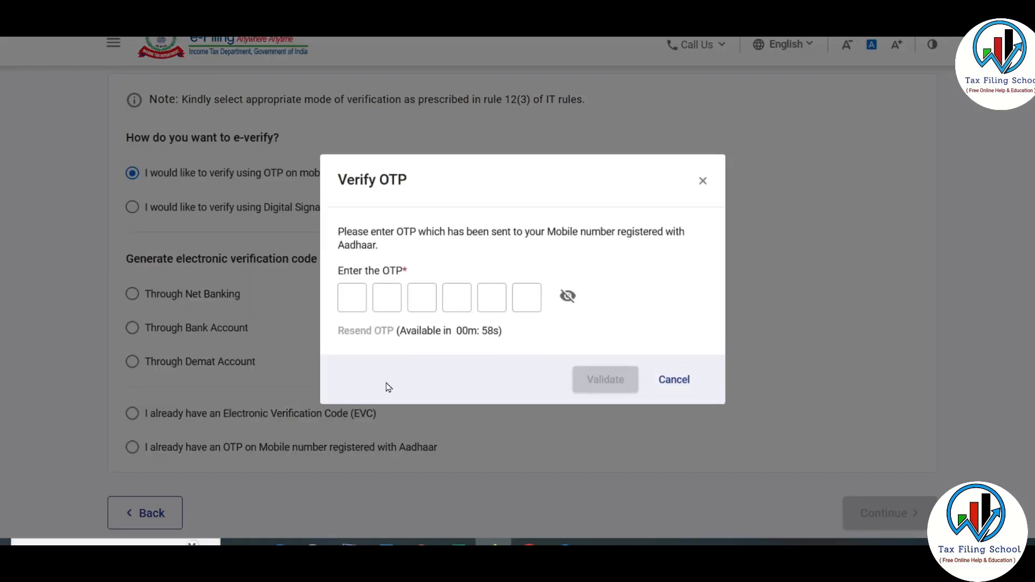
Enter the Aadhaar OTP in the Verify OTP dialog, validate it and submit the return.
{"action": "left_click", "coordinate": [352, 297]}
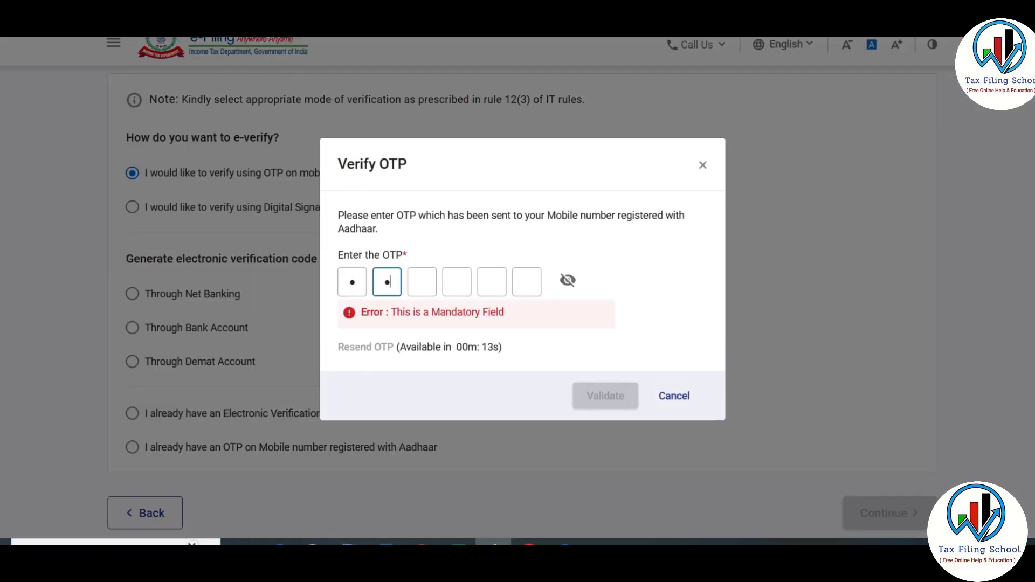
{"action": "type", "text": "12345"}
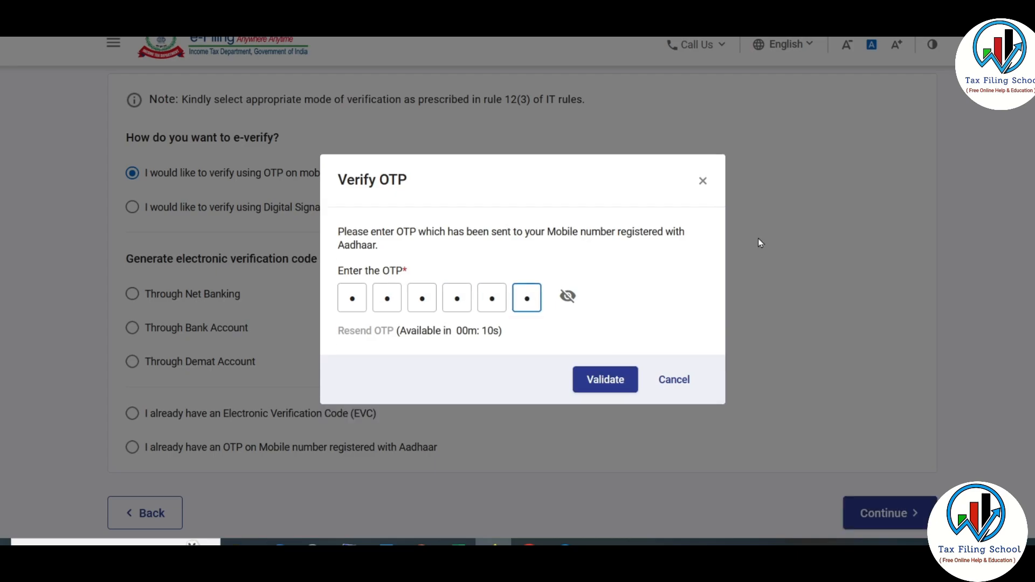
{"action": "left_click", "coordinate": [568, 297]}
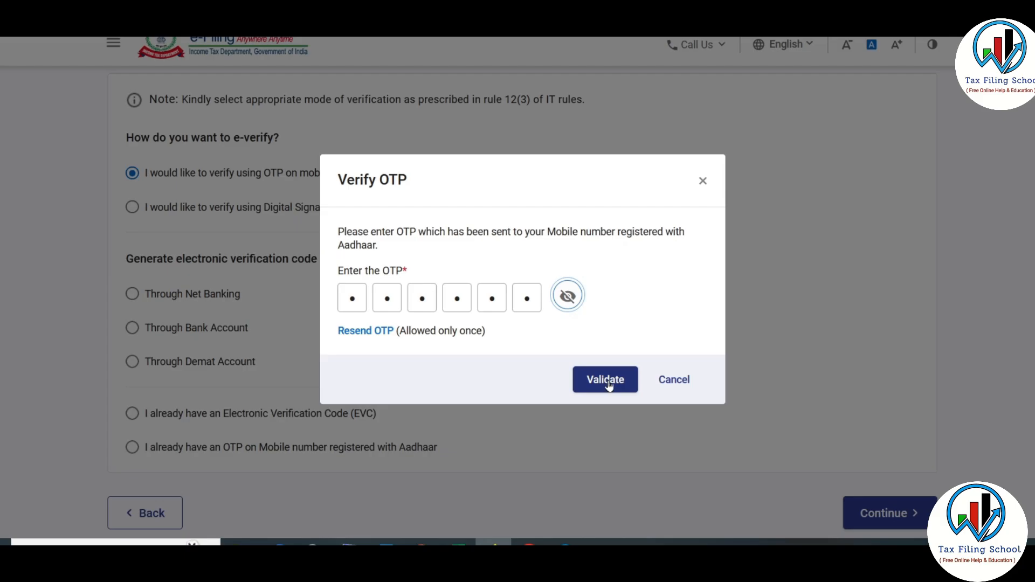
{"action": "left_click", "coordinate": [605, 380]}
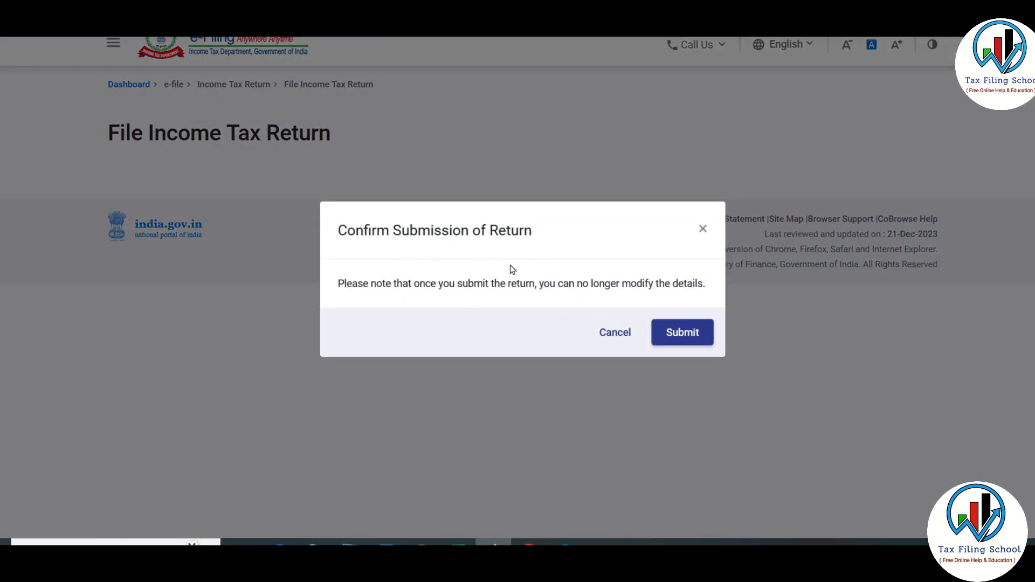
{"action": "left_click", "coordinate": [693, 333]}
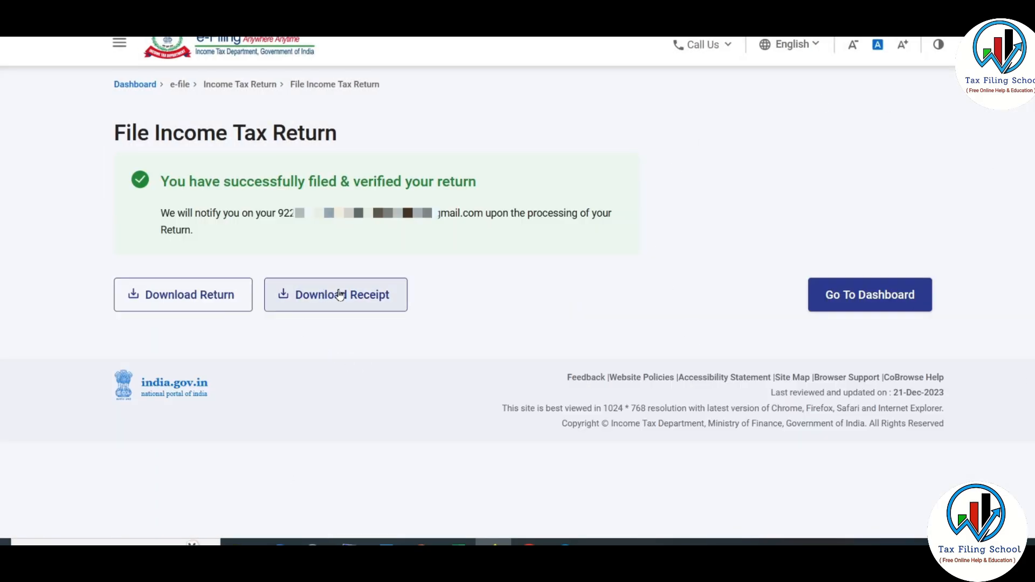